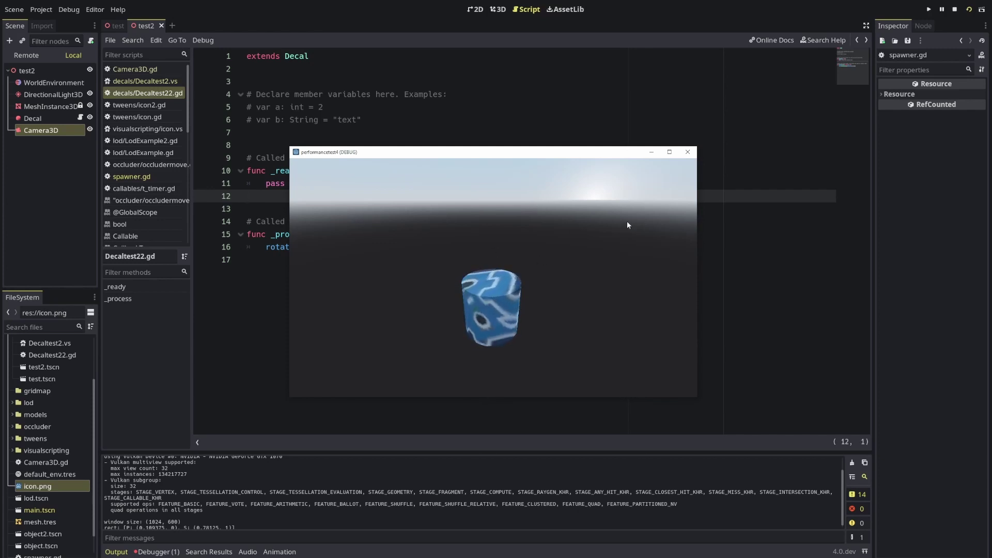
Watch the rotating decal on the cylinder in the running preview and close the preview window.
left_click_drag(536, 156, 515, 173)
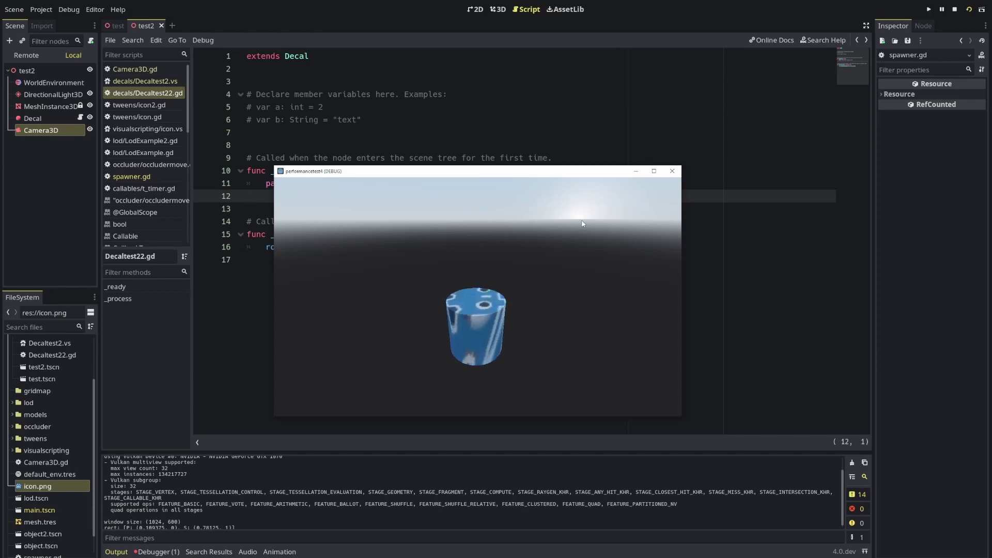
left_click_drag(579, 174, 558, 158)
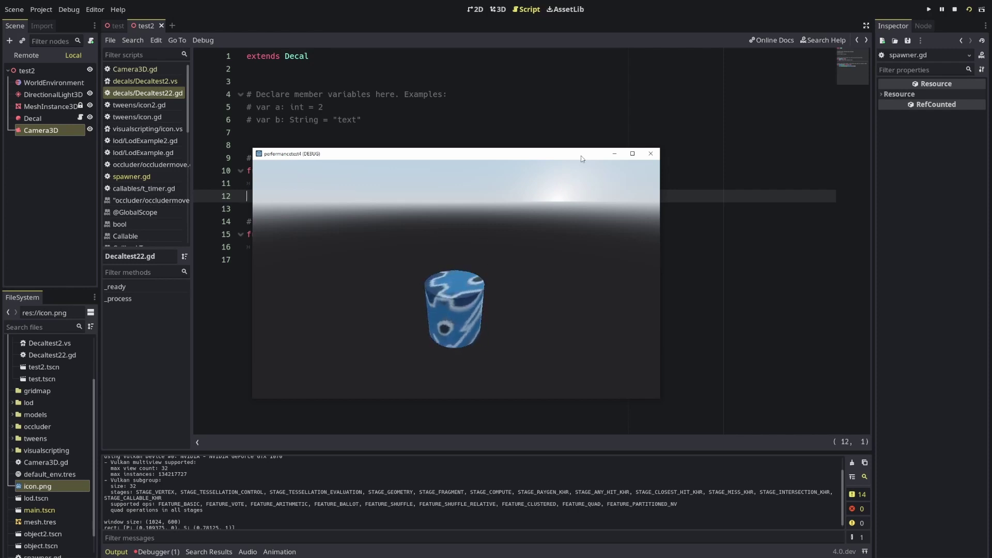
left_click_drag(575, 156, 576, 161)
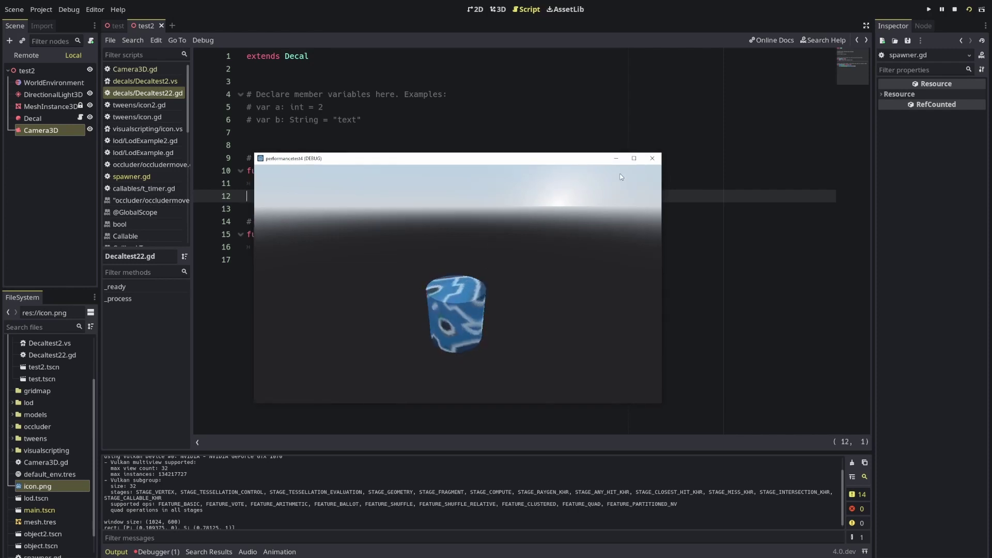
left_click(653, 158)
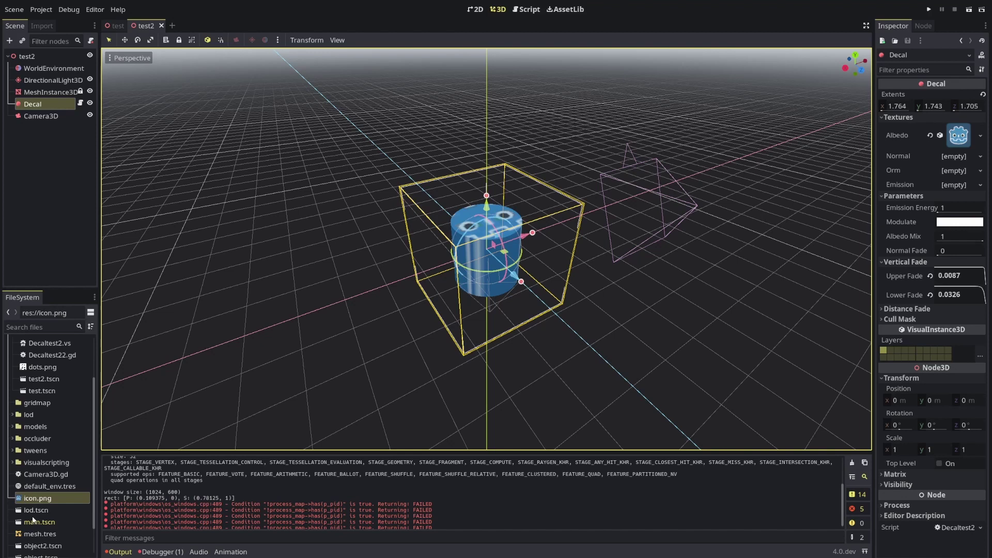
Assign dots.png from the decals folder as the Decal's albedo texture, save the scene and preview it running.
scroll(52, 518, "down", 1)
scroll(47, 518, "up", 3)
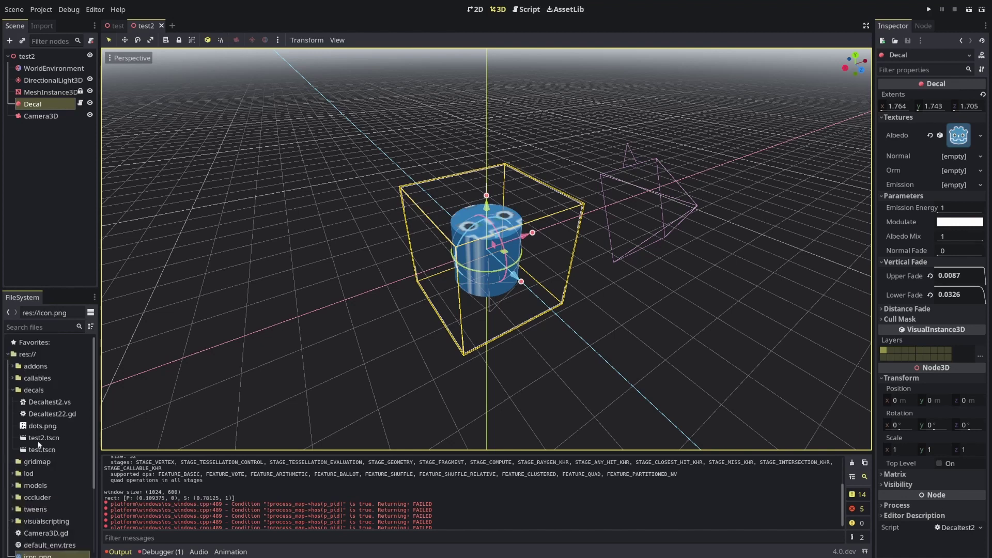
left_click_drag(44, 429, 853, 179)
left_click_drag(853, 179, 949, 138)
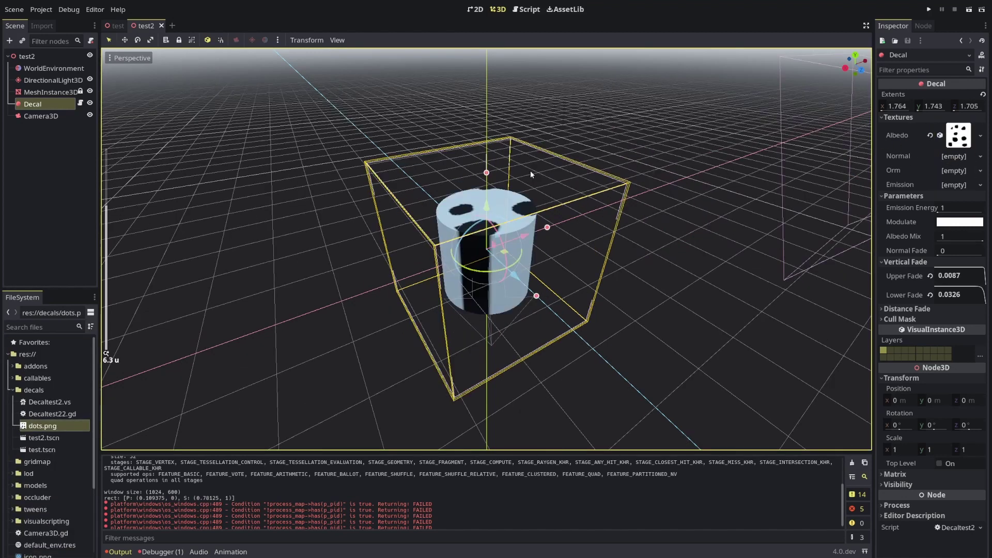
key("ctrl+s")
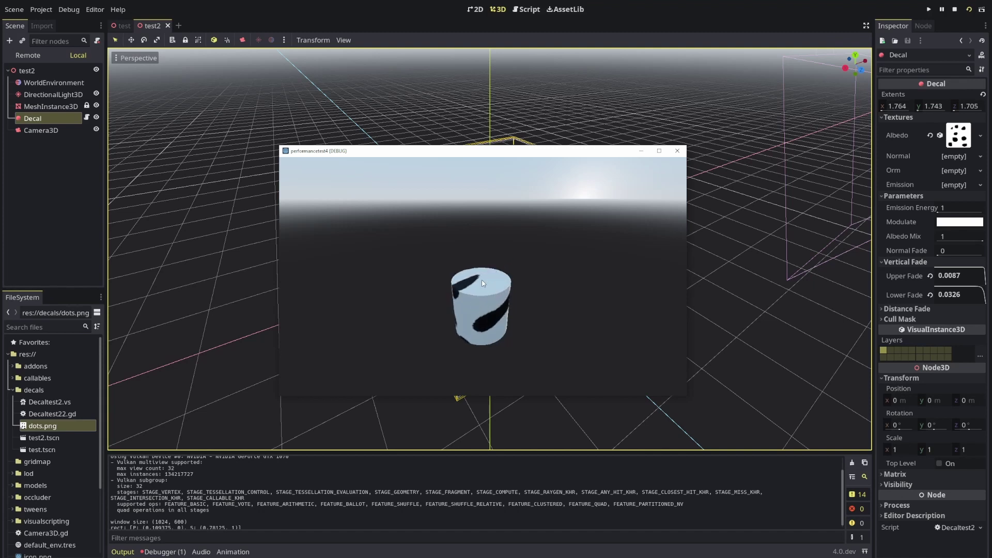
left_click(677, 151)
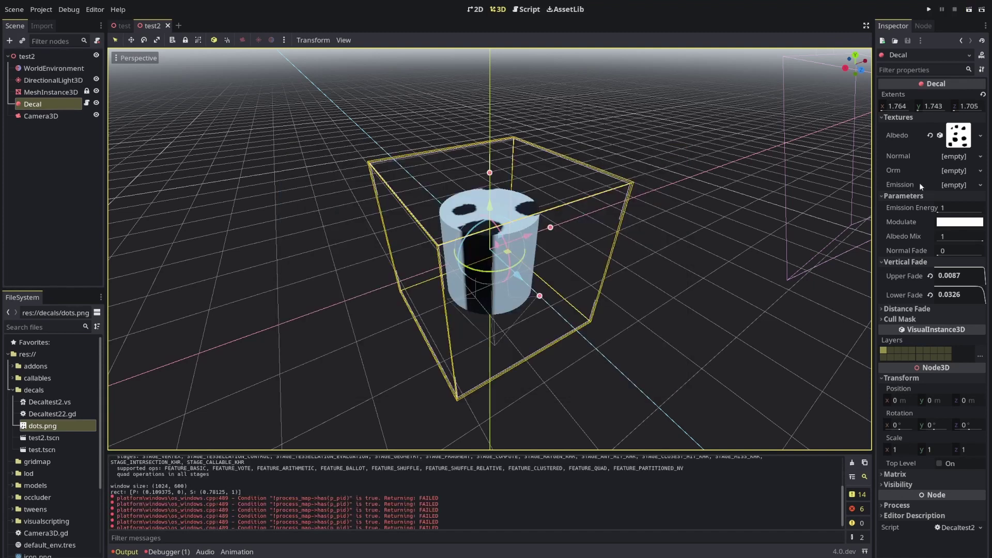
Switch to the image editor, recolour the black dots of dots.png red, and return to the scene editor.
key("alt+Tab")
left_click(584, 161)
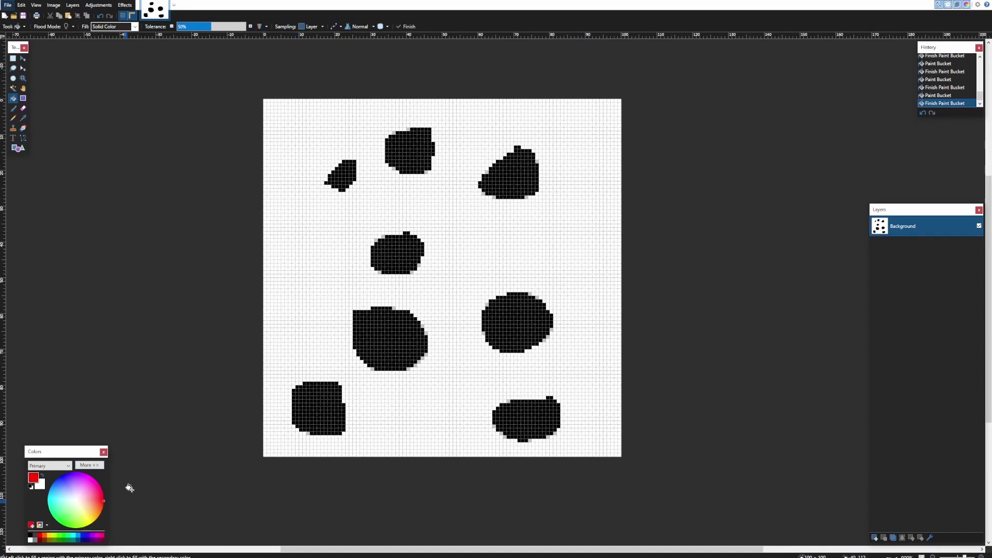
key("alt+Tab")
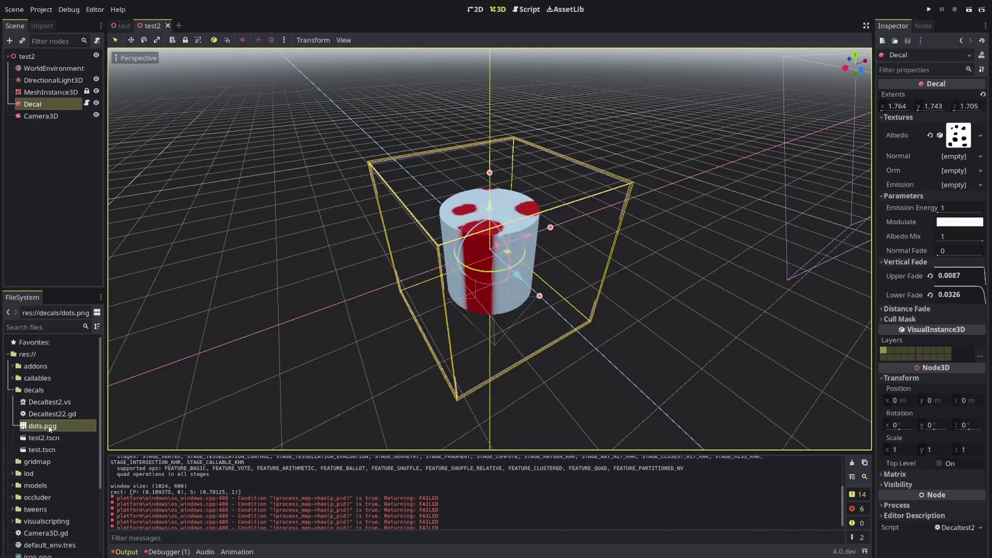
Assign dots.png as the Decal's emission texture as well, preview the scene, and raise the emission energy to 2.78.
left_click_drag(49, 427, 846, 241)
left_click_drag(846, 242, 947, 185)
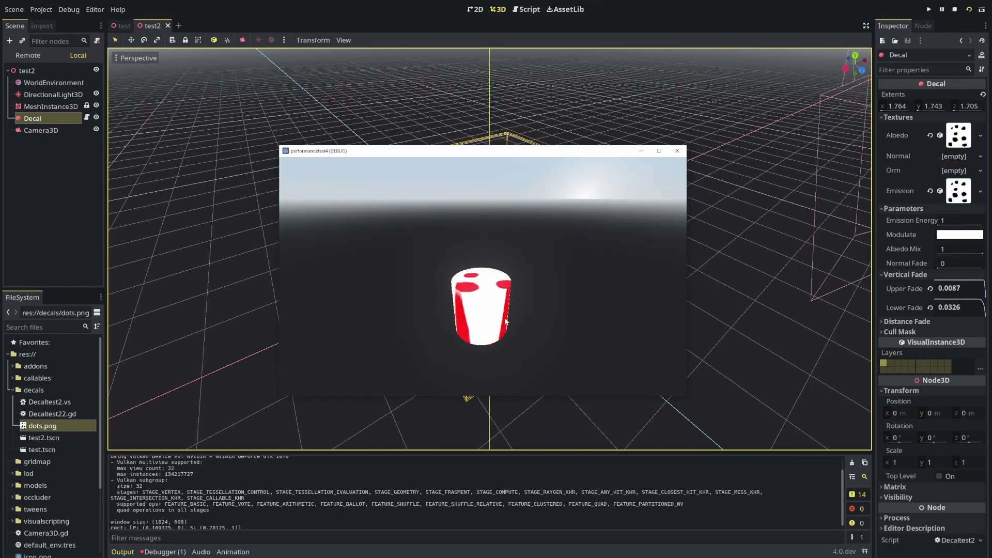
left_click(678, 151)
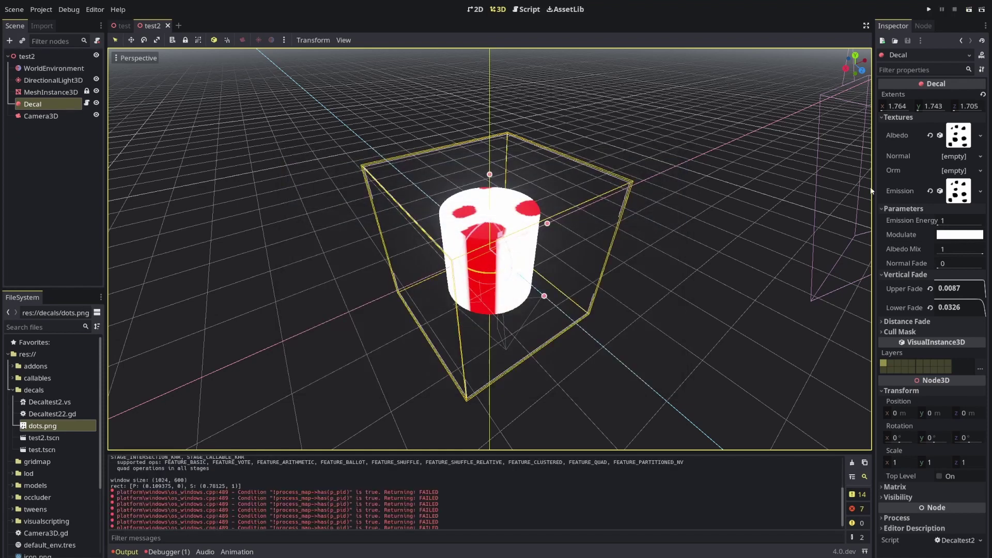
left_click_drag(940, 223, 961, 224)
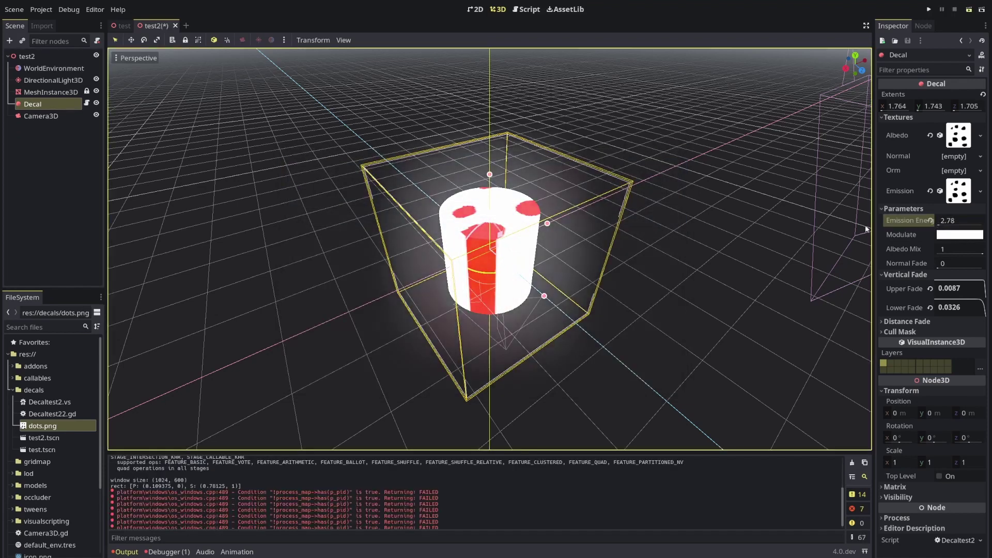
Switch to the image editor and save a version with red dots on a black background as dotsemission.png.
key("alt+Tab")
left_click(464, 154)
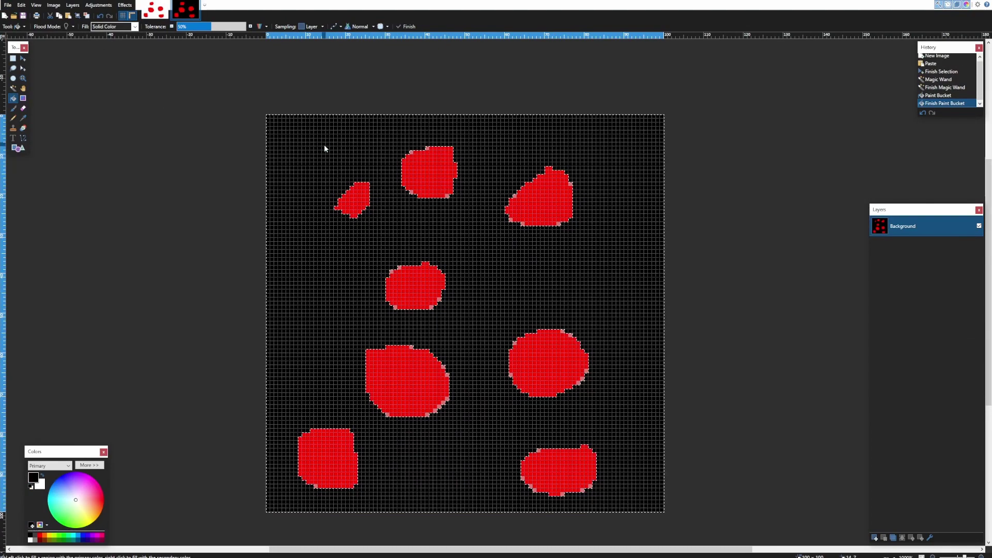
key("ctrl+s")
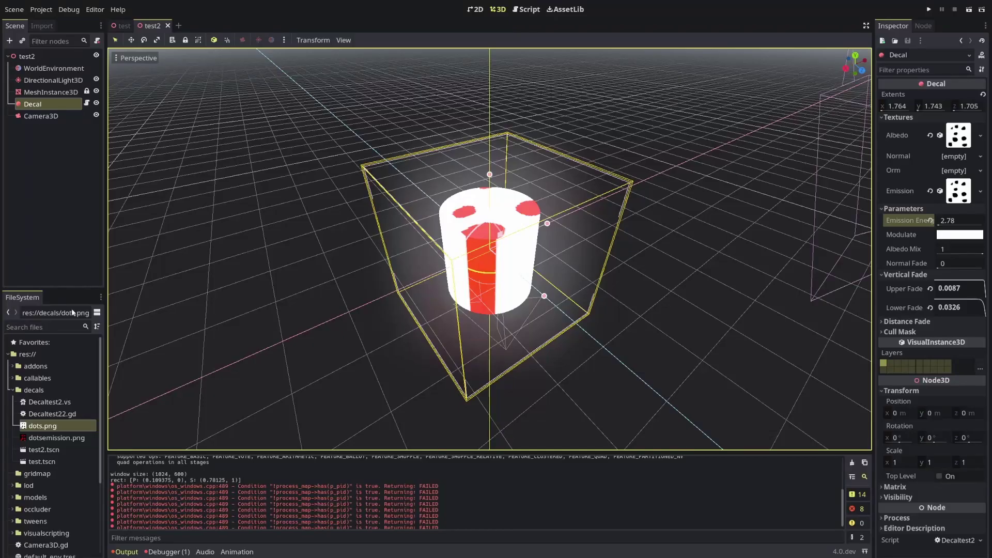
Set the Decal's emission texture to dotsemission.png with emission energy 11.23, and preview the running scene.
left_click_drag(46, 438, 736, 312)
left_click_drag(942, 198, 942, 198)
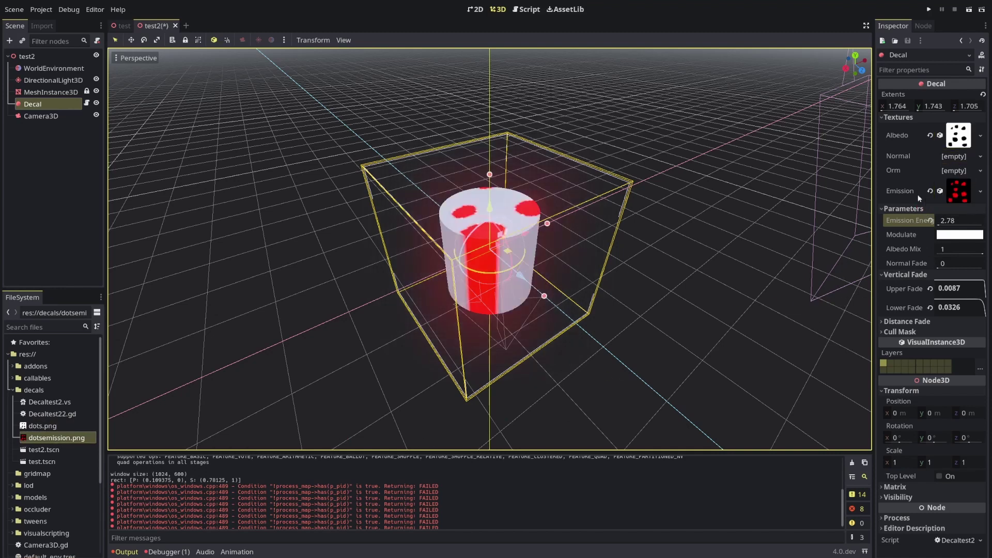
key("F6")
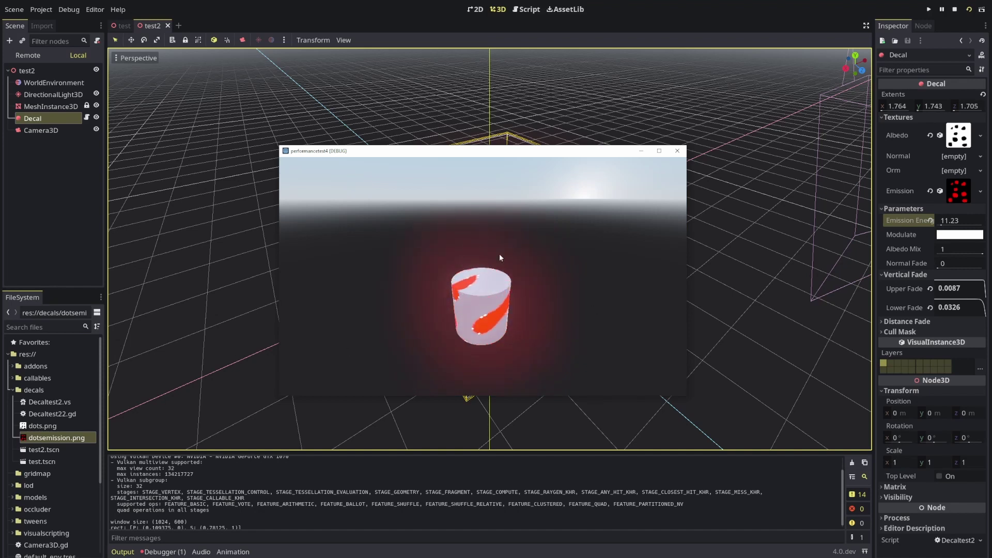
left_click(677, 151)
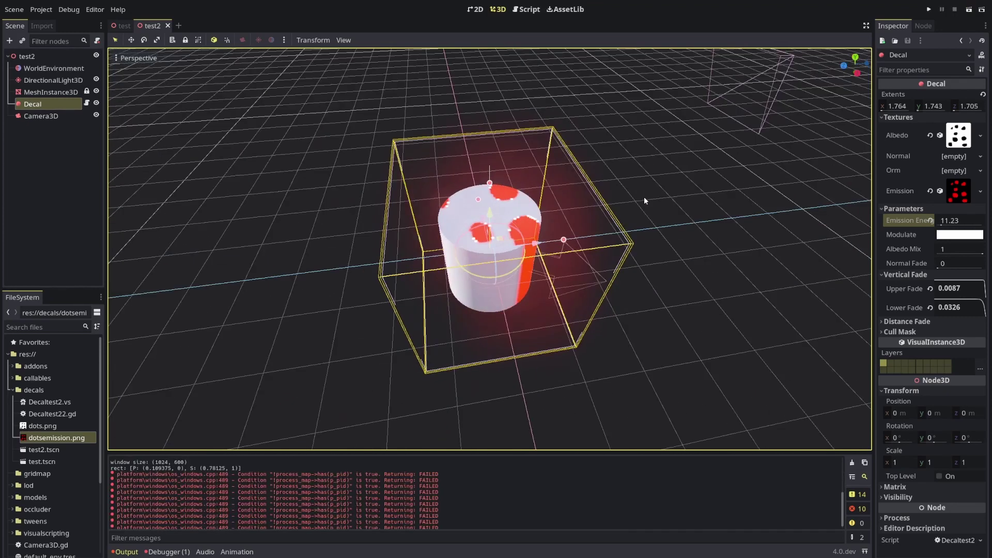
In a separate test3 scene, enlarge the Decal's extents around the cylinder to about 1.456 in x and 1.375 in y.
left_click(179, 26)
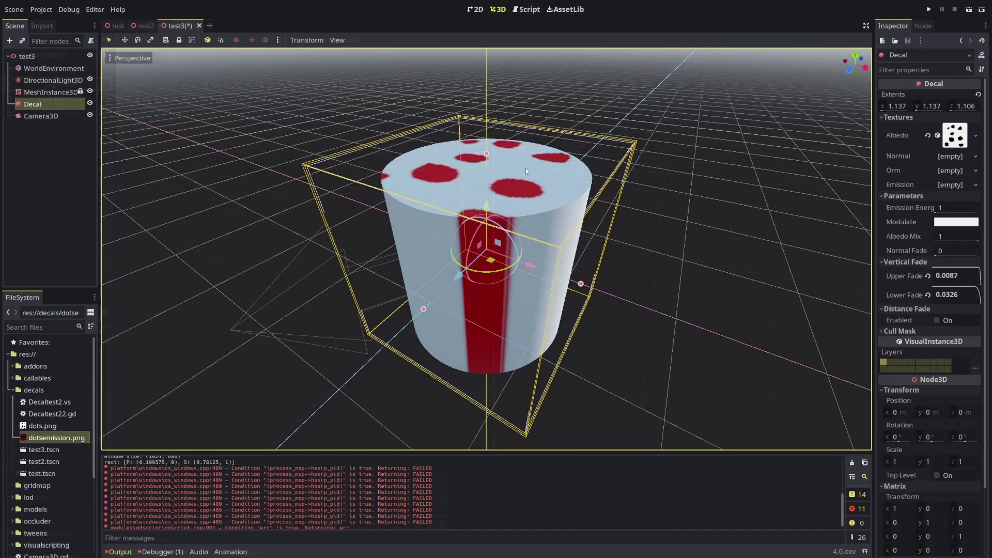
middle_click_drag(525, 169, 488, 154)
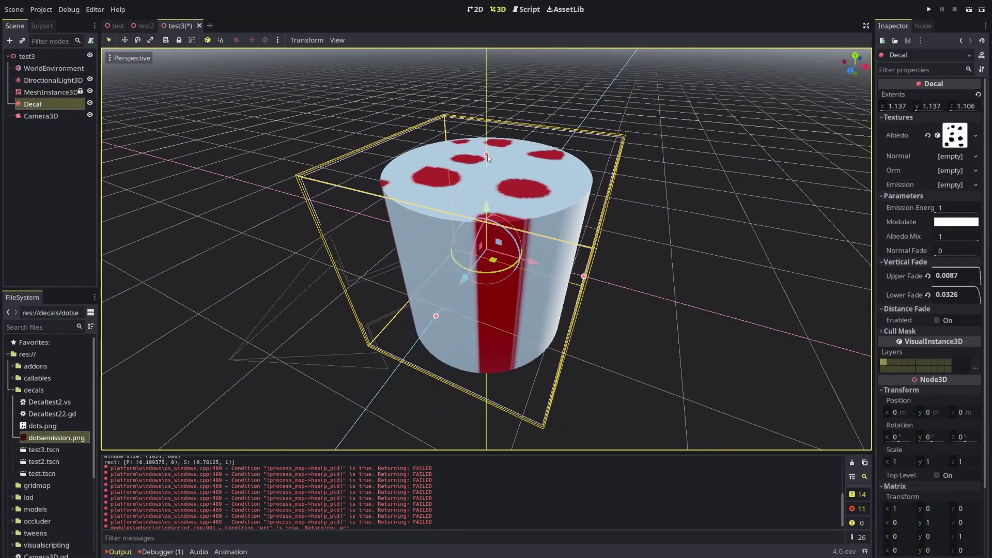
left_click_drag(487, 155, 492, 131)
left_click_drag(586, 277, 616, 285)
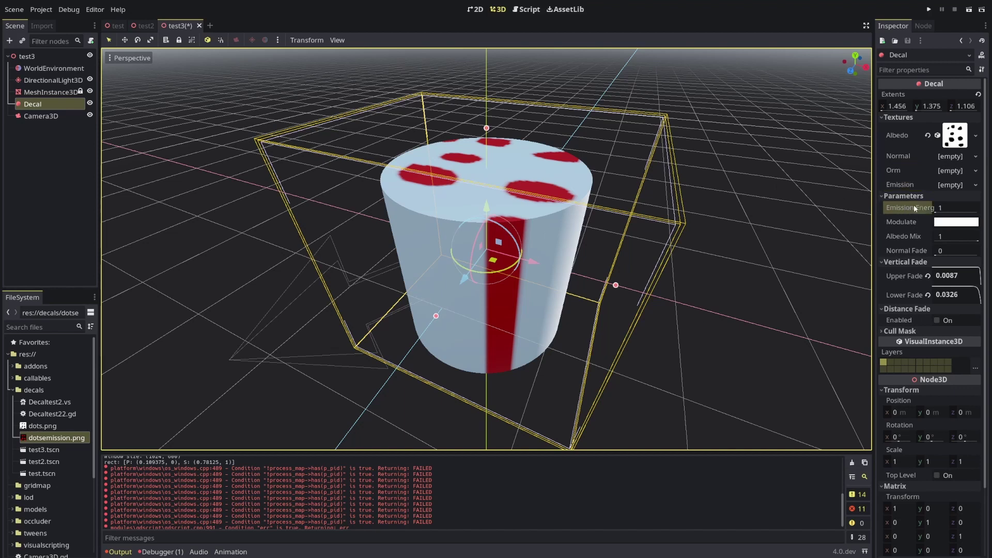
Try a different modulate colour on the Decal and reset it to white.
left_click(960, 224)
mouse_move(902, 263)
left_mouse_down()
mouse_move(906, 251)
mouse_move(956, 267)
mouse_move(948, 298)
mouse_move(913, 246)
mouse_move(894, 248)
mouse_move(909, 274)
left_mouse_up()
left_click(928, 221)
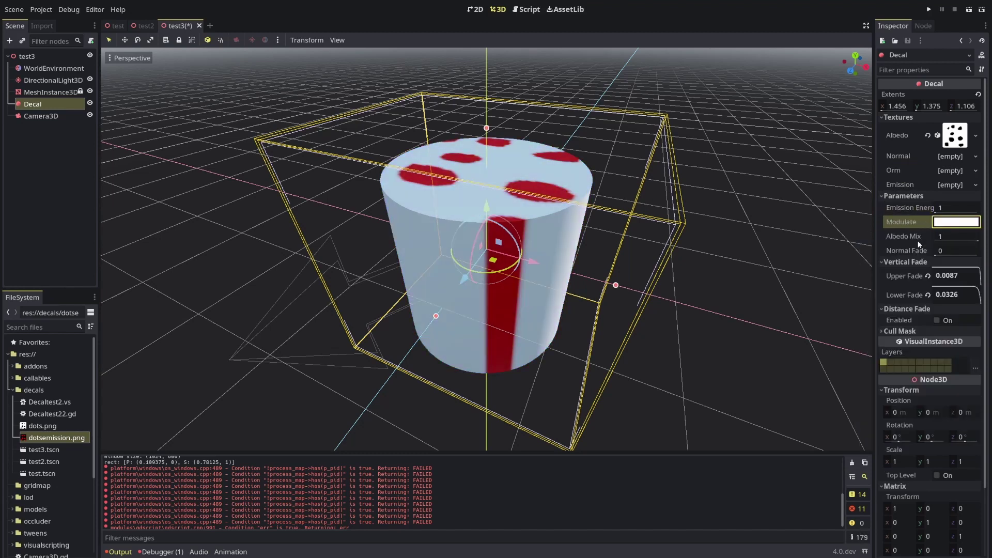
Try a reduced albedo mix of 0.37 on the Decal and reset the property to 1.
left_click_drag(954, 241, 978, 240)
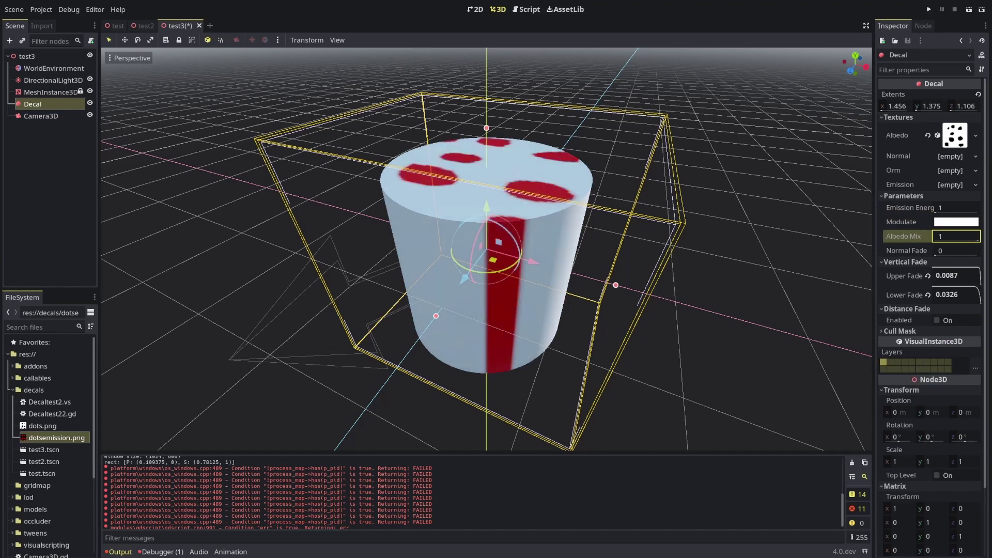
middle_click_drag(538, 190, 517, 197)
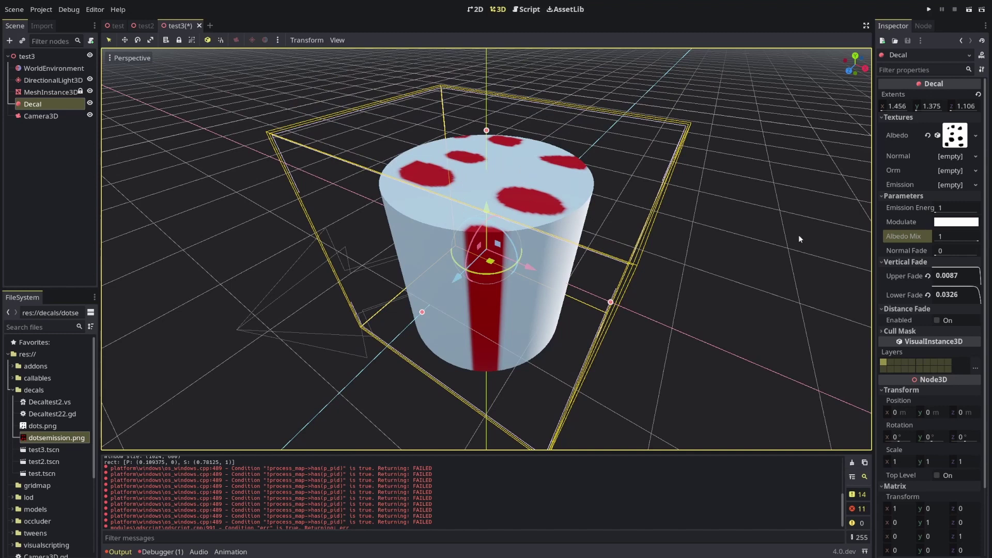
left_click(957, 244)
type("0.37")
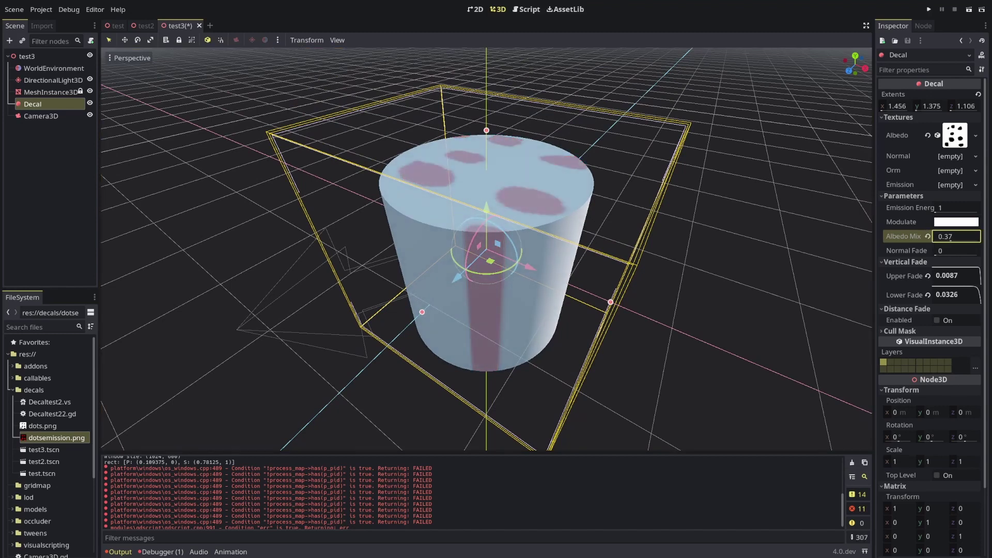
middle_click_drag(756, 234, 746, 233)
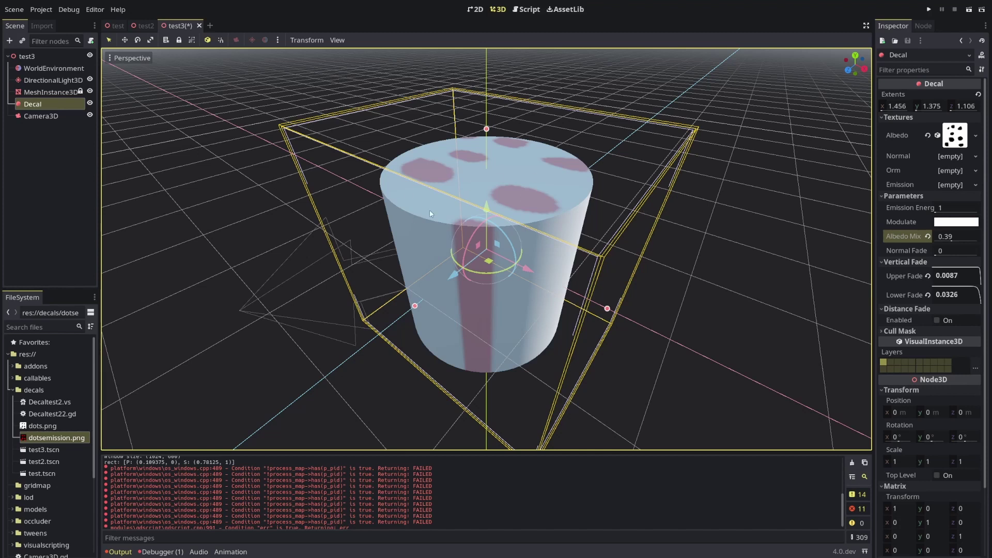
left_click(929, 236)
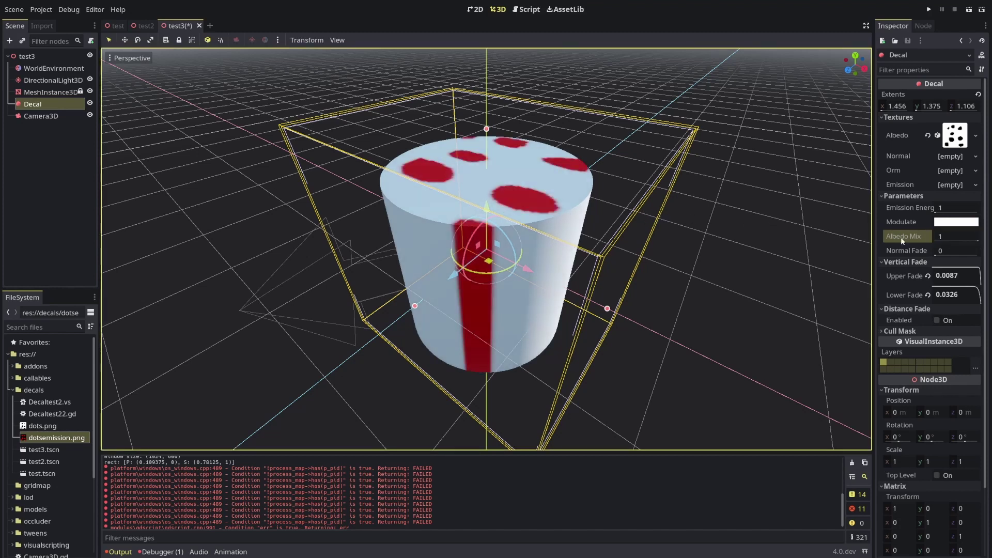
left_click(911, 253)
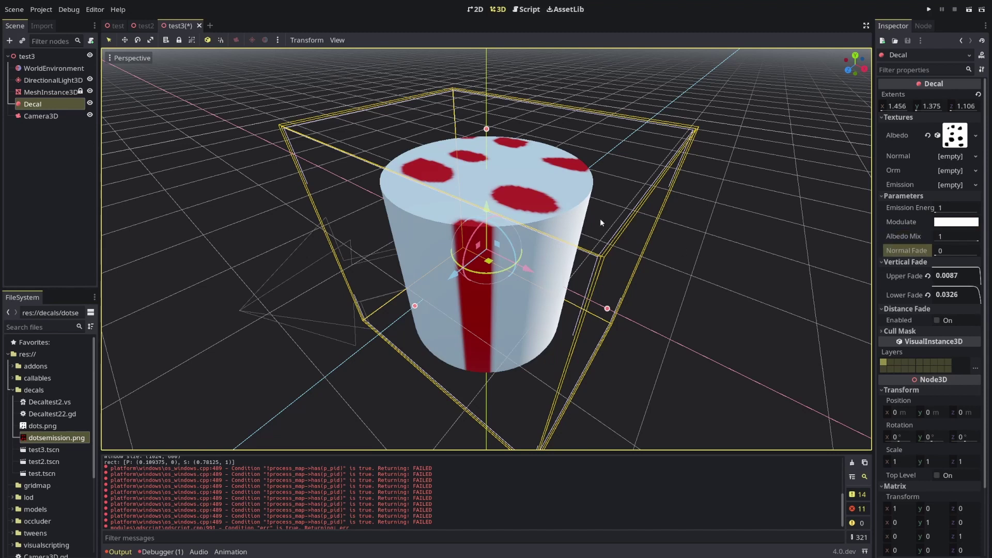
Raise the Decal to about 1.409 m in y and reset its upper and lower fade to 0.300.
left_click_drag(486, 216, 496, 59)
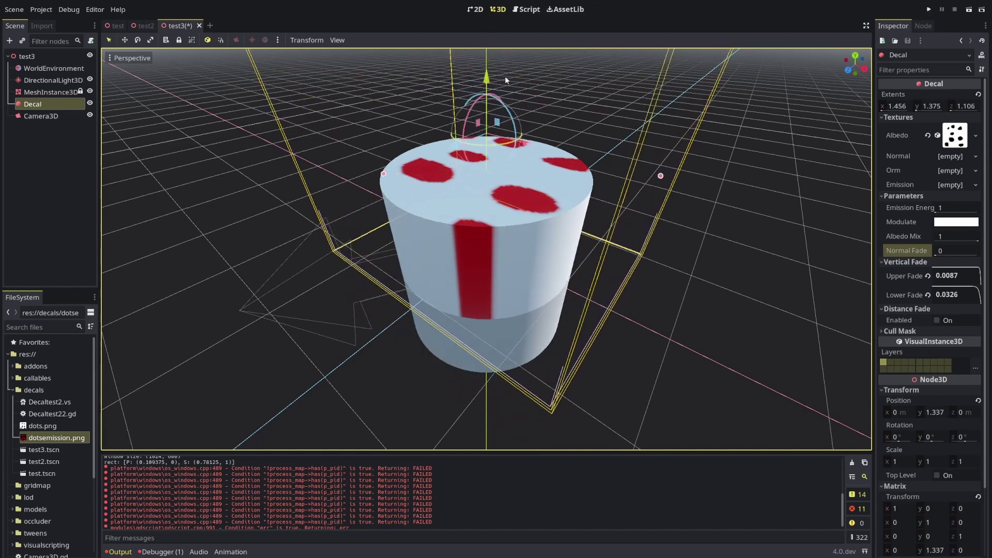
scroll(504, 76, "down", 5)
mouse_move(486, 122)
left_mouse_down()
mouse_move(482, 3)
mouse_move(486, 111)
left_mouse_up()
left_click(929, 276)
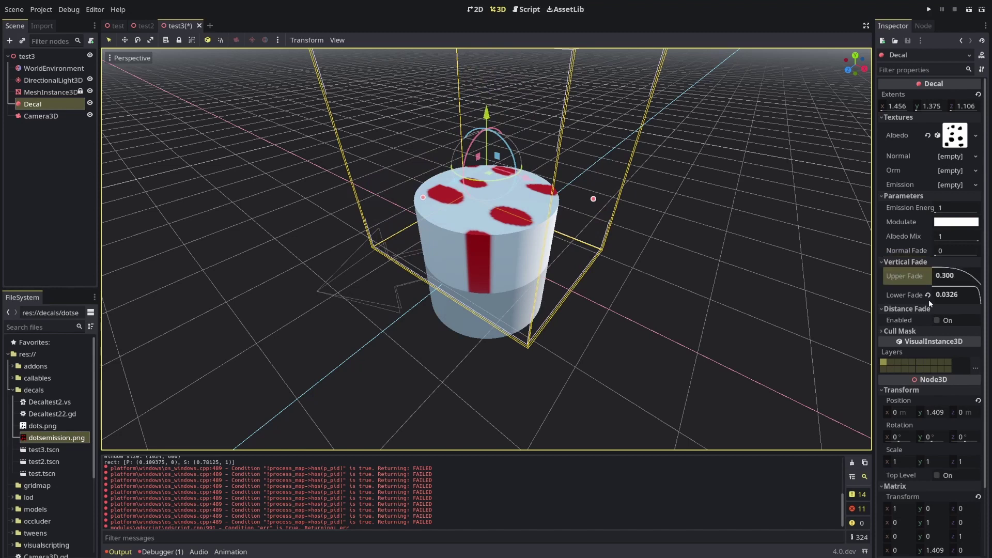
left_click(928, 295)
Move the Decal down and up along the y axis through the cylinder to test the vertical fade.
left_click_drag(493, 119, 573, 234)
scroll(573, 234, "up", 3)
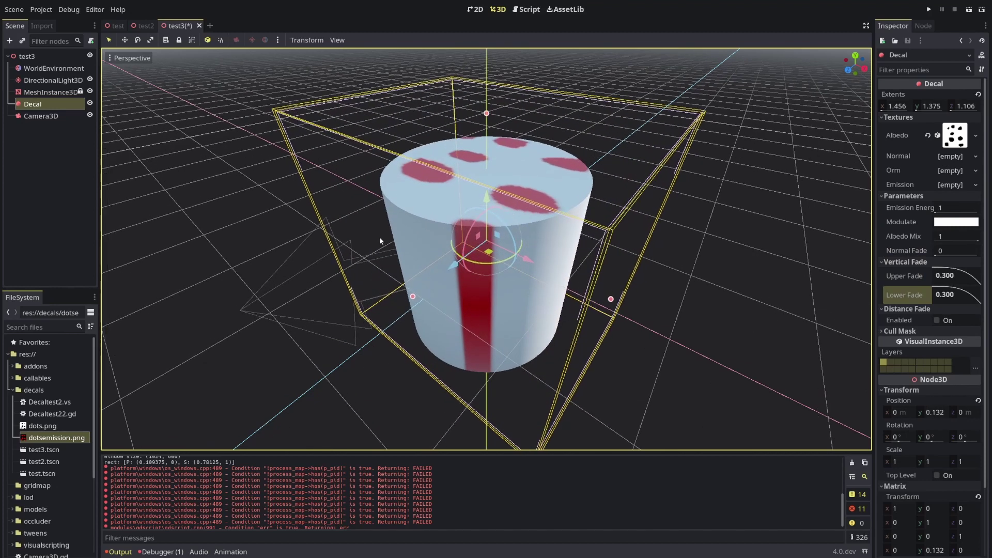
scroll(513, 212, "down", 5)
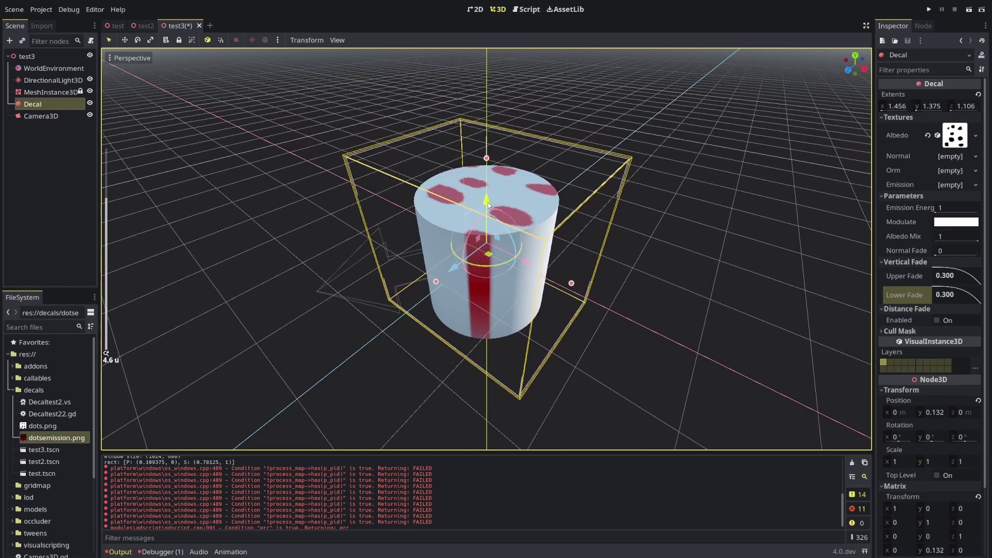
left_click_drag(487, 204, 487, 52)
scroll(486, 126, "down", 5)
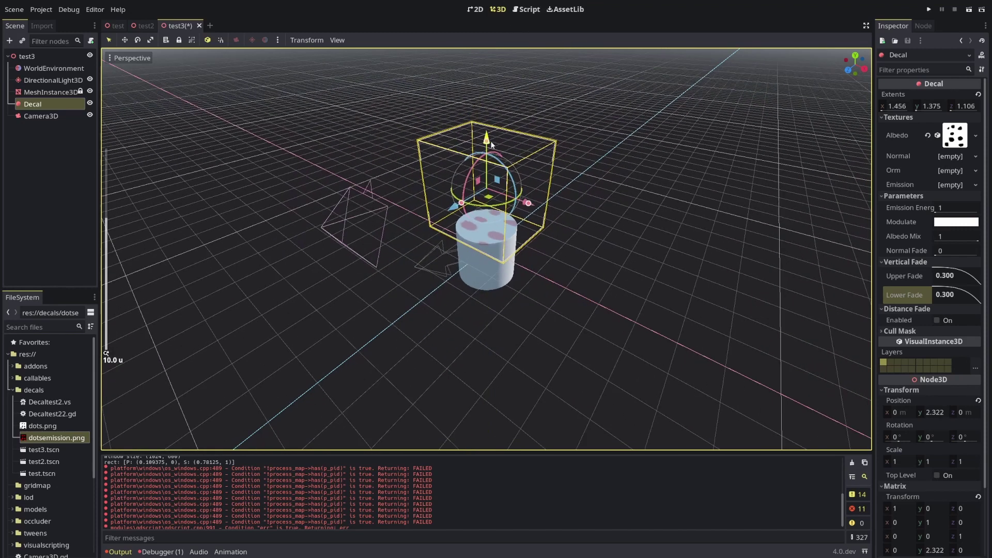
scroll(487, 127, "up", 3)
left_click_drag(486, 127, 486, 155)
Enable the Decal's distance fade and check its effect from farther away.
scroll(487, 110, "up", 2)
scroll(643, 281, "up", 4)
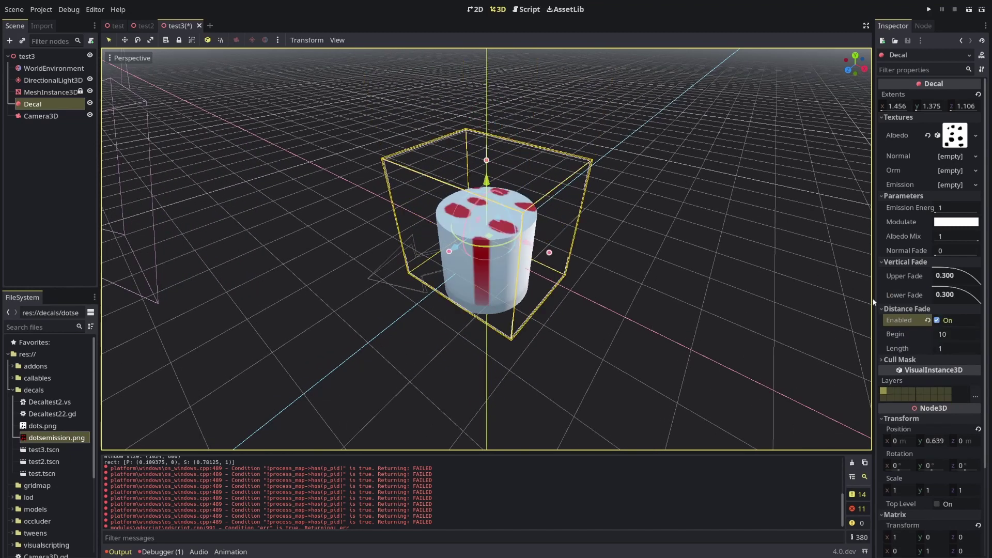
scroll(619, 229, "down", 5)
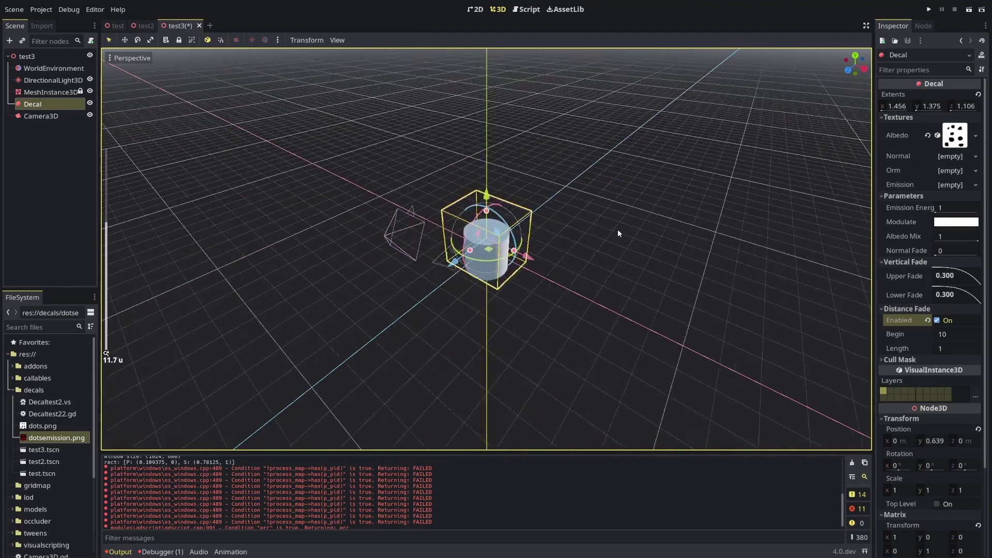
Set the Decal's distance fade length to 20 and check the fade from near and far.
scroll(618, 228, "up", 4)
scroll(668, 275, "down", 5)
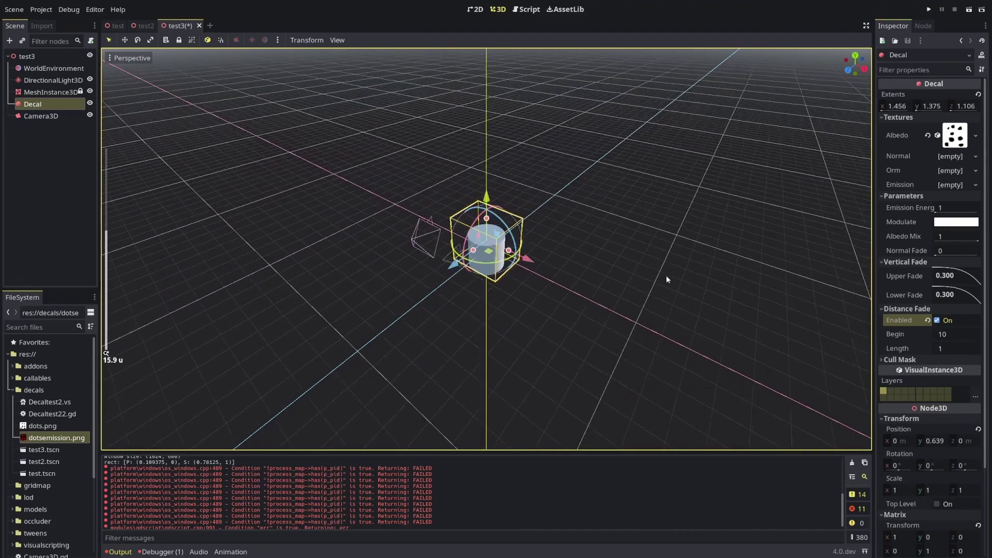
scroll(665, 275, "up", 5)
left_click(956, 348)
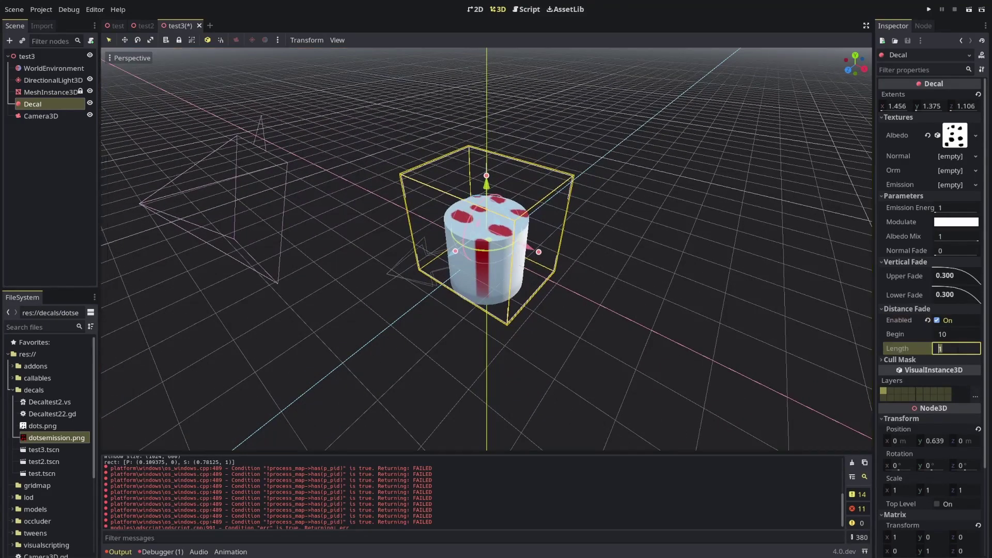
key("Return")
scroll(705, 272, "down", 10)
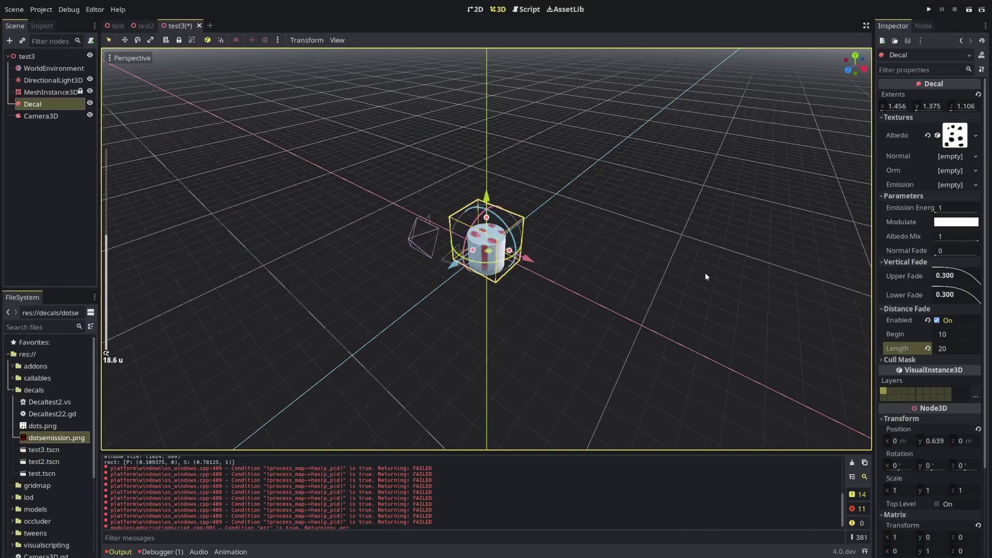
scroll(706, 277, "down", 5)
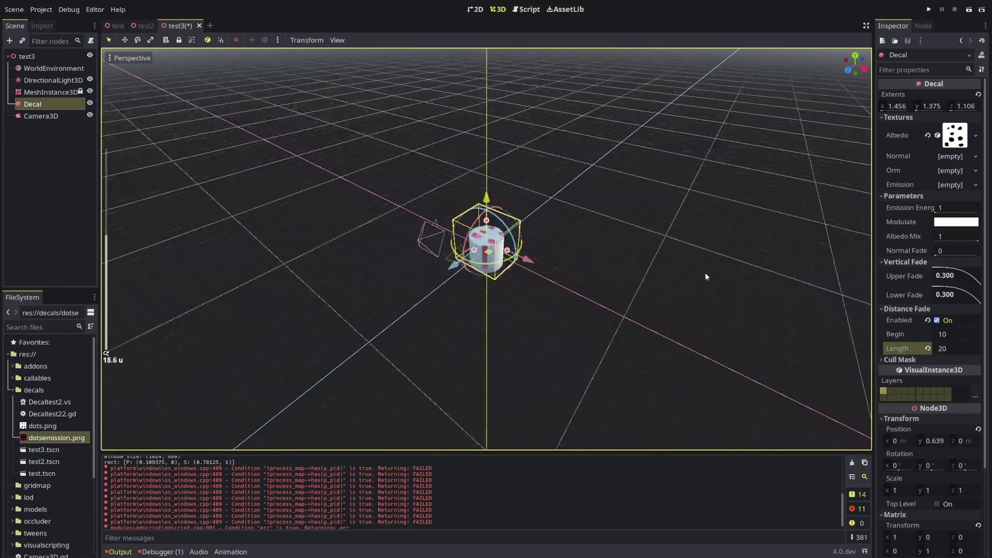
scroll(706, 277, "up", 6)
scroll(705, 272, "up", 4)
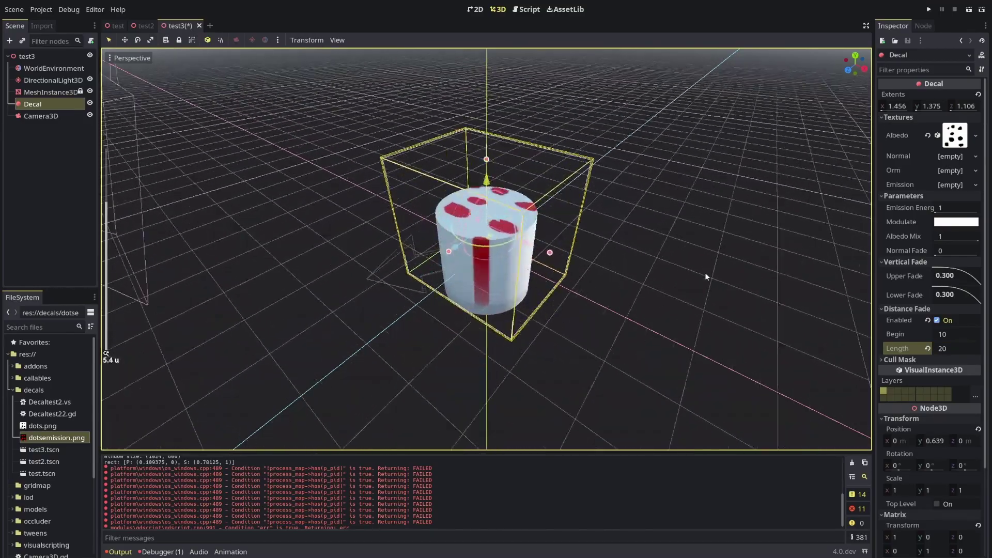
Set the Decal's distance fade begin to 5 and compare the decal up close and farther away.
scroll(705, 272, "down", 6)
scroll(705, 272, "up", 5)
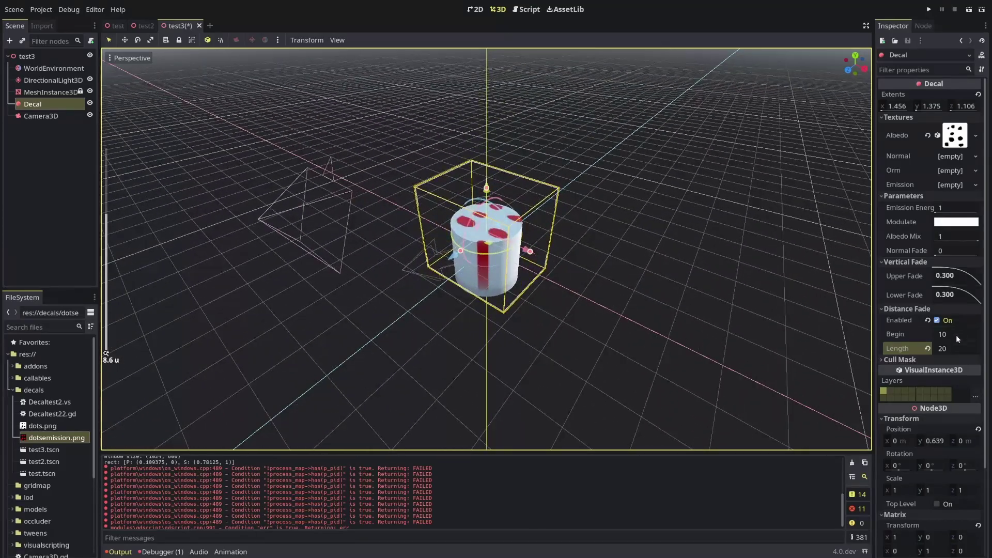
scroll(712, 298, "up", 3)
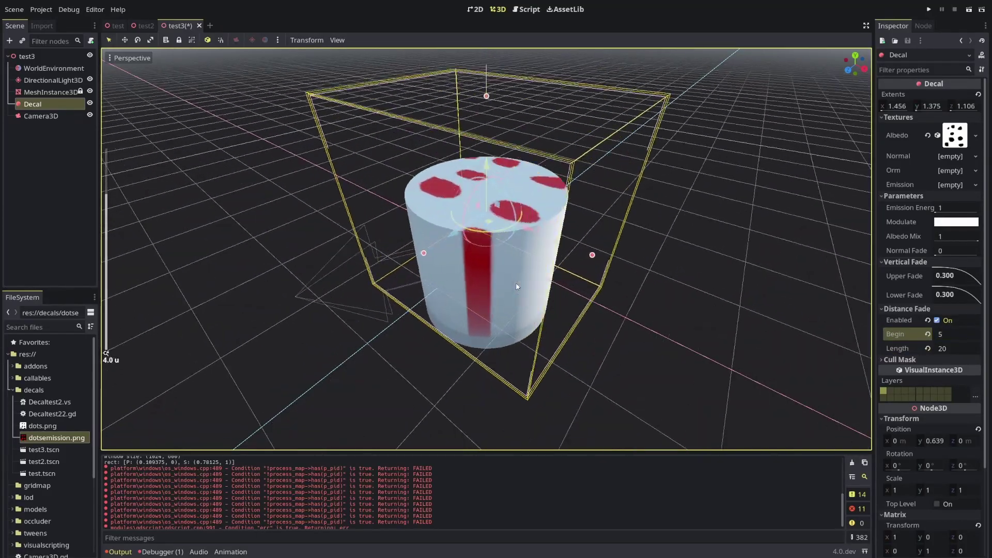
scroll(528, 284, "down", 8)
scroll(527, 284, "up", 6)
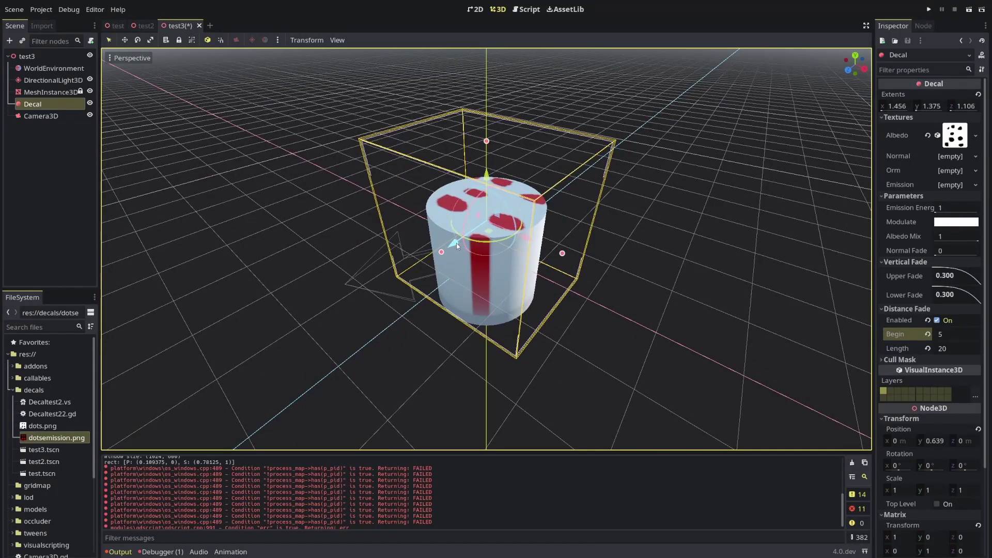
Lower the Decal along the y axis to about 0.108 m and inspect the cylinder up close.
left_click_drag(485, 169, 551, 225)
scroll(550, 224, "up", 2)
scroll(550, 224, "up", 4)
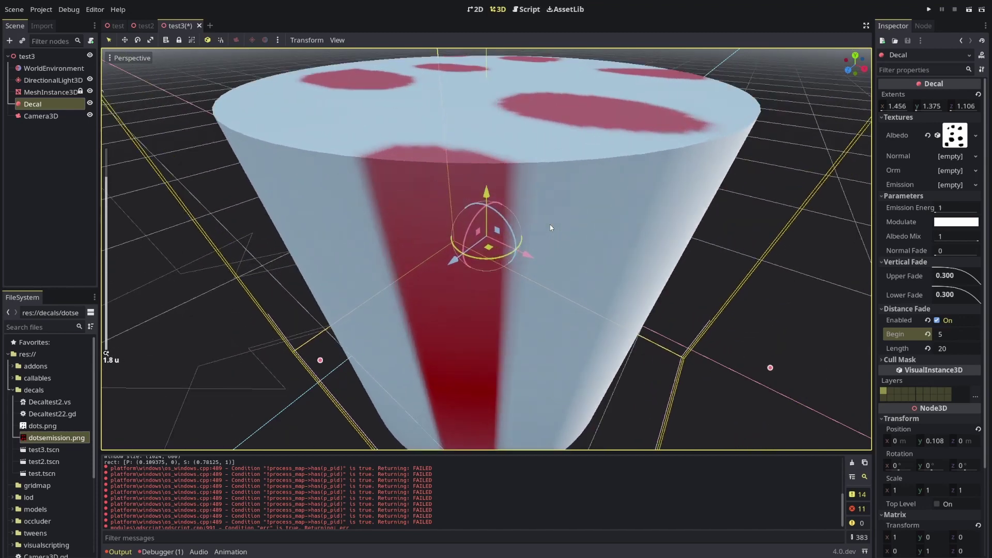
scroll(540, 215, "down", 2)
scroll(498, 201, "down", 3)
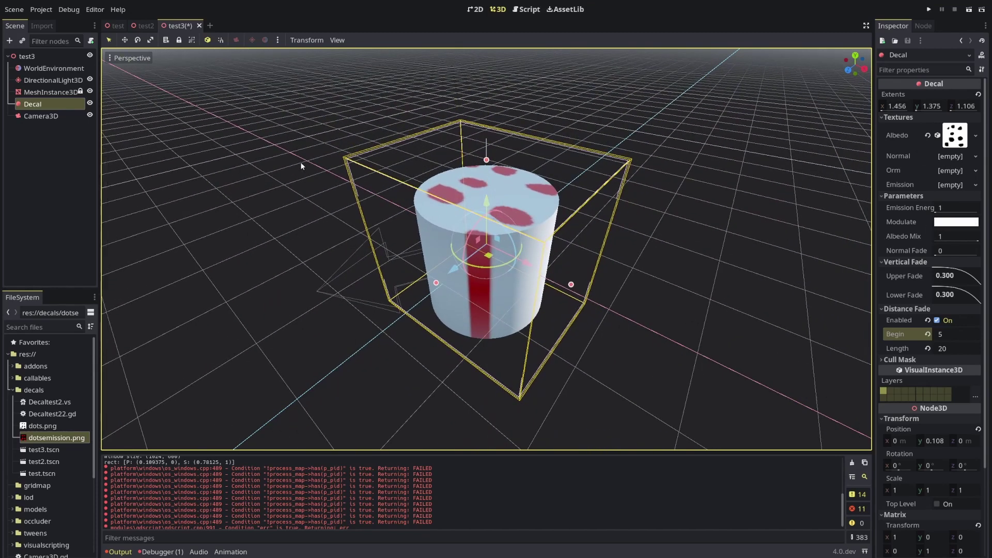
Clear the Decal's albedo texture and assign dotsemission.png as its emission texture, checking it from a distance.
left_click(928, 135)
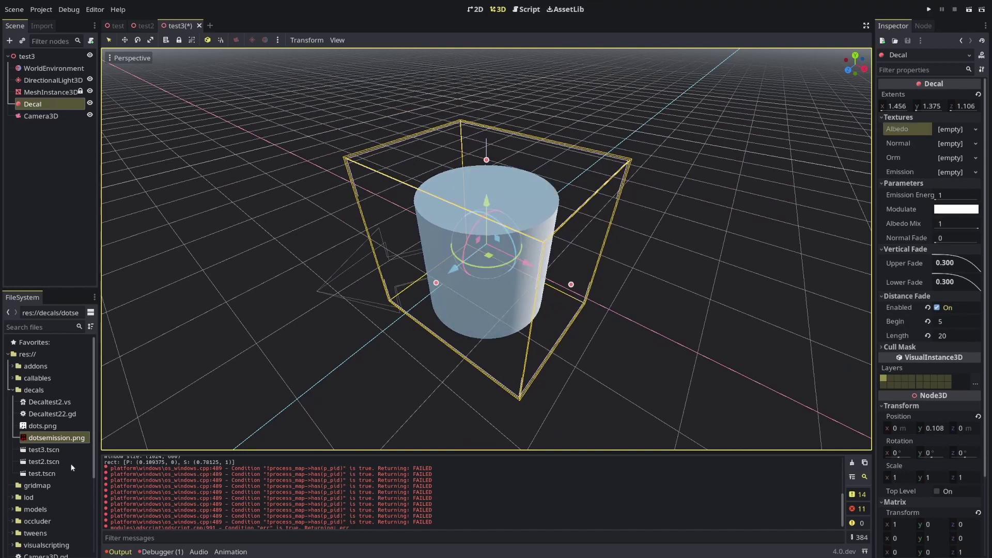
left_click_drag(57, 438, 956, 173)
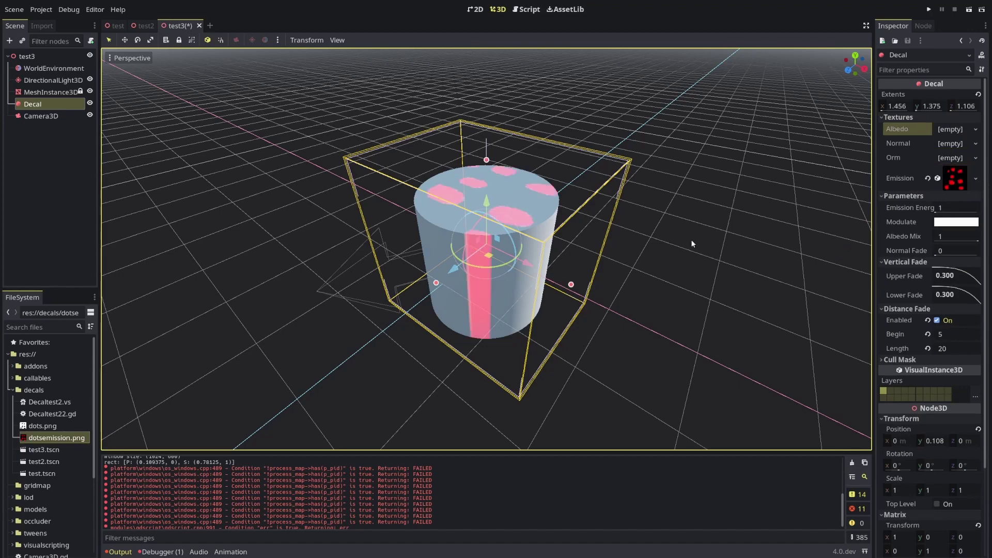
scroll(687, 247, "down", 10)
middle_click_drag(633, 255, 555, 244)
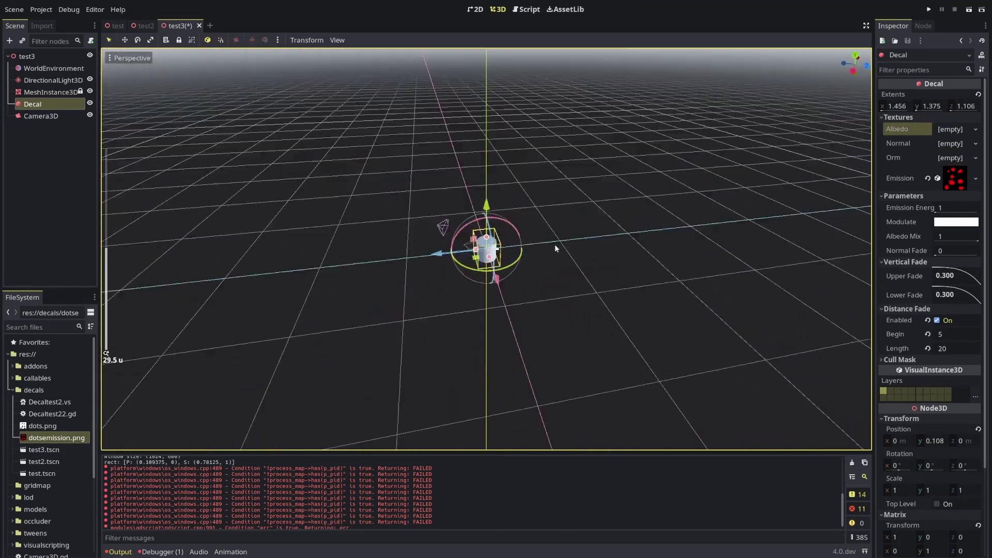
scroll(594, 268, "up", 14)
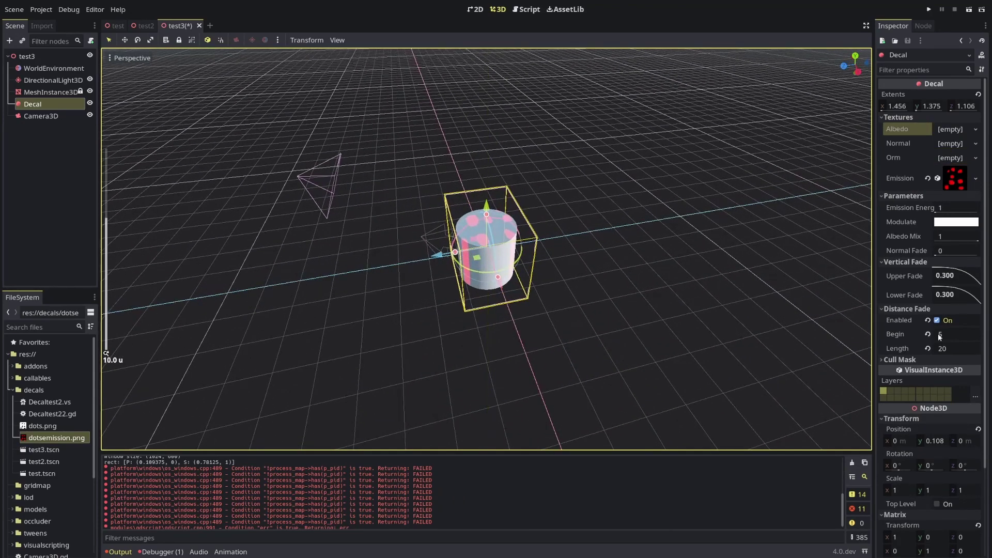
Set the Decal's distance fade length to 5 and its begin to 2.
left_click(950, 333)
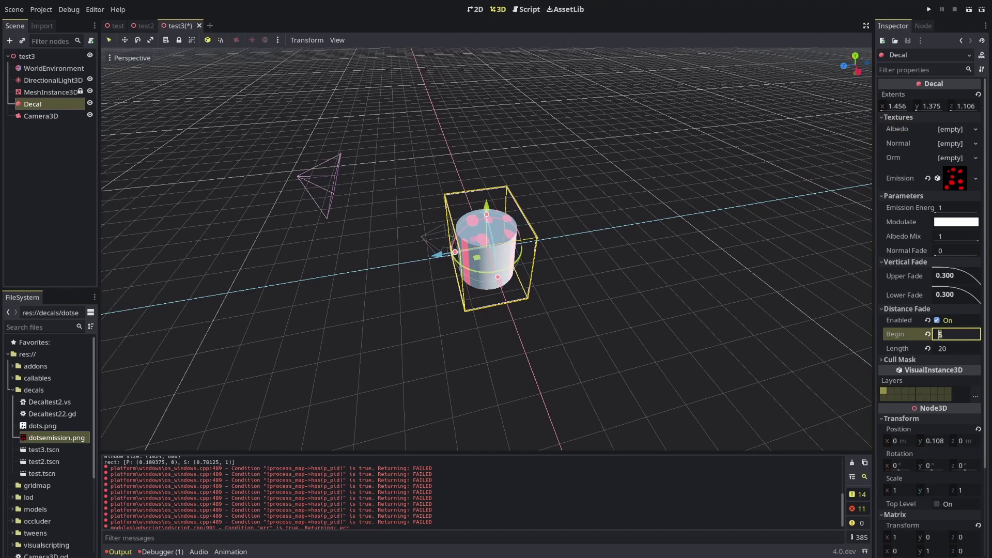
left_click(954, 347)
type("5")
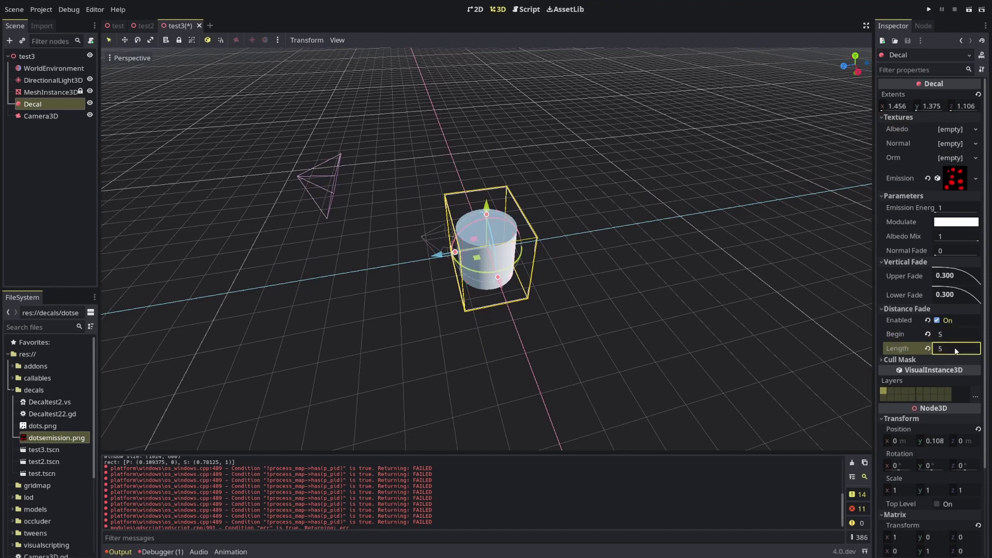
left_click(953, 334)
type("2")
key("Return")
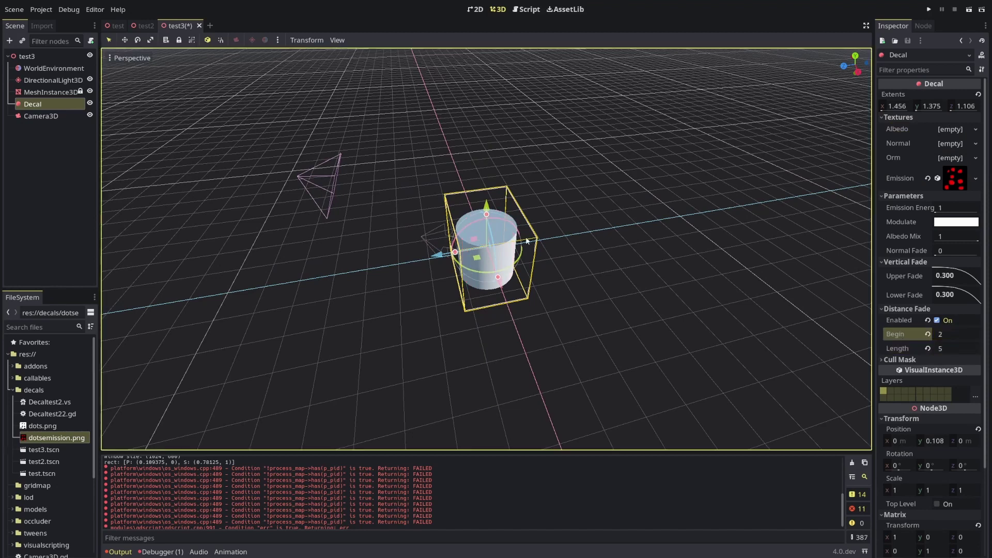
Examine how the emission decal fades on the cylinder at different viewing distances.
scroll(520, 237, "up", 9)
scroll(538, 247, "down", 12)
scroll(539, 248, "up", 6)
scroll(538, 246, "up", 10)
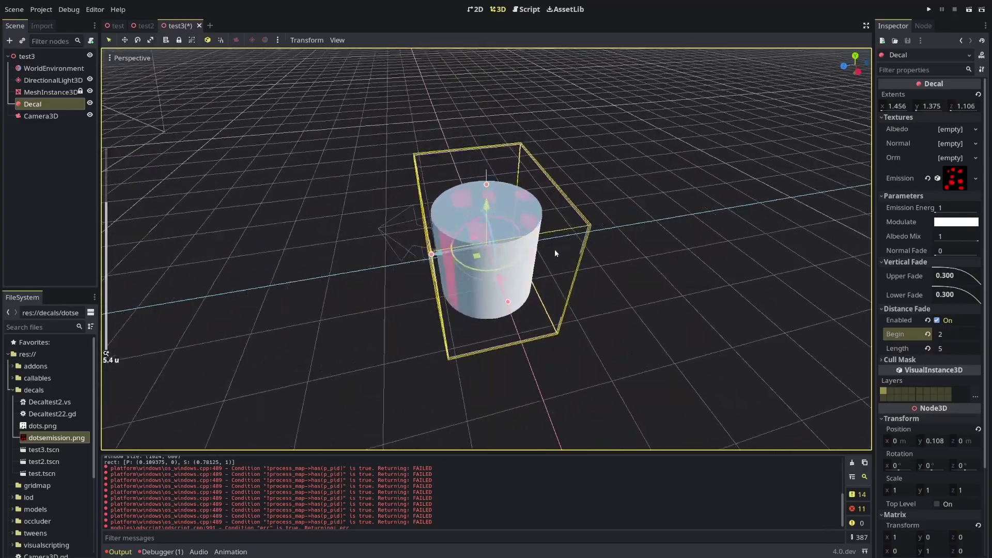
middle_click_drag(482, 212, 524, 248)
scroll(523, 248, "down", 10)
scroll(523, 248, "up", 4)
scroll(524, 248, "down", 8)
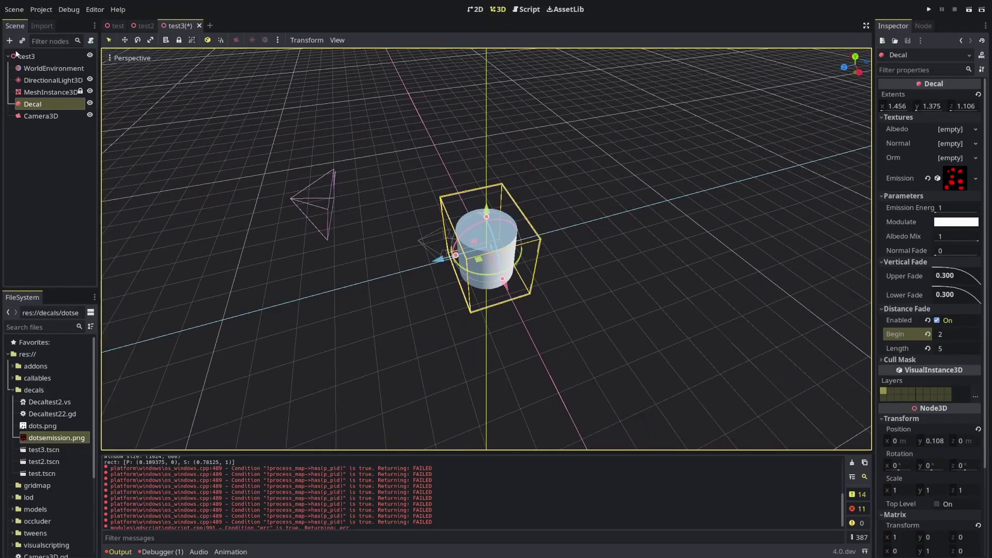
left_click(13, 391)
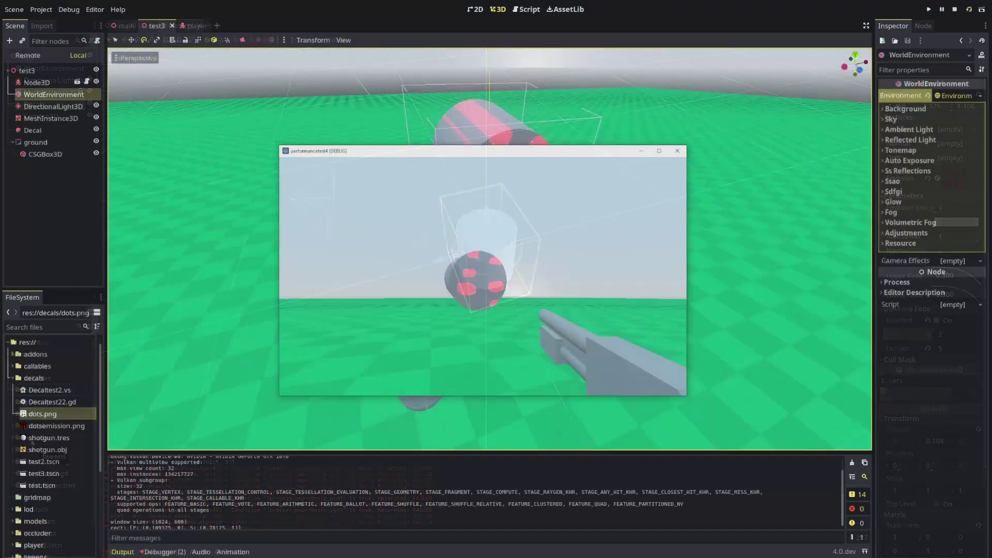
In the running game, walk up to the cylinder and examine the glowing decal from several sides.
key("d")
key("w")
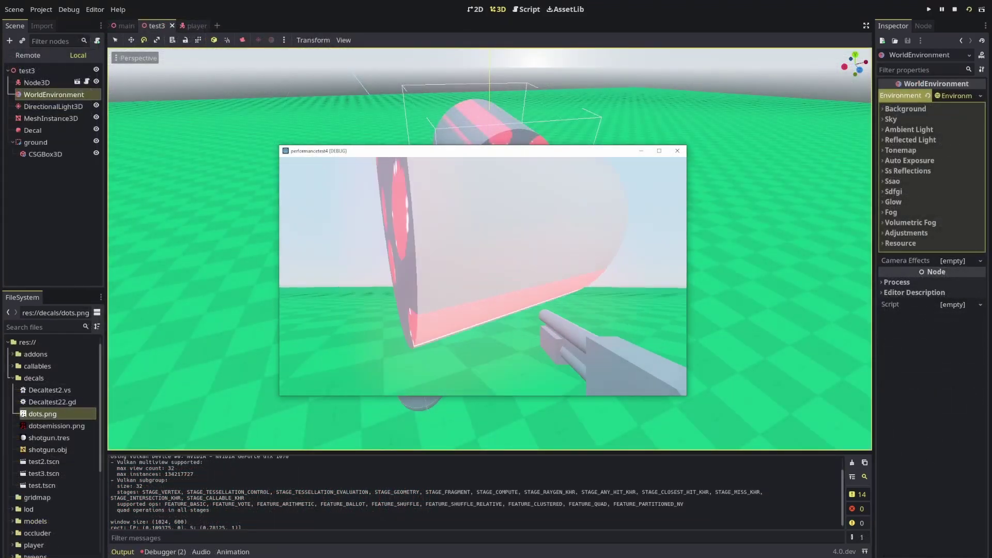
key("a")
key("a")
key("d")
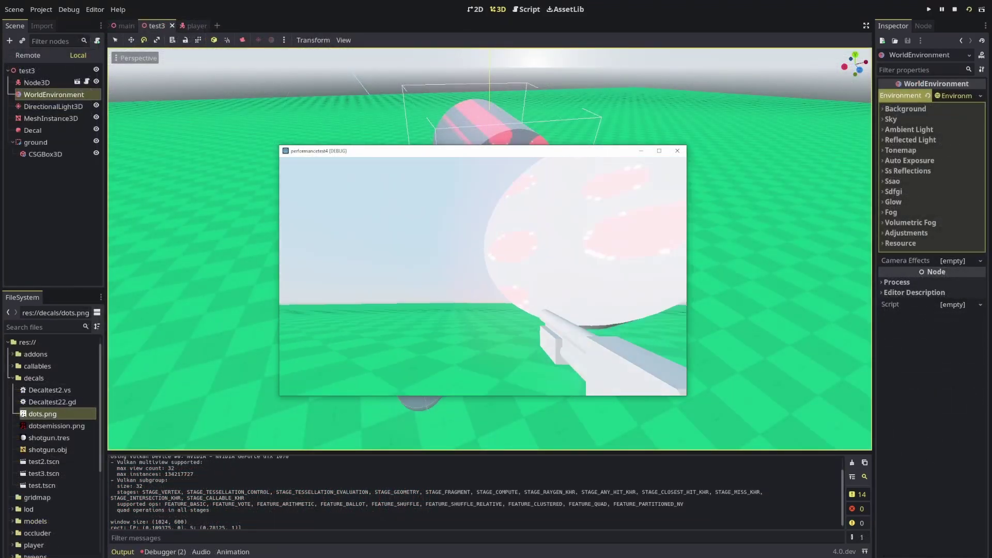
key("a")
key("d")
key("d")
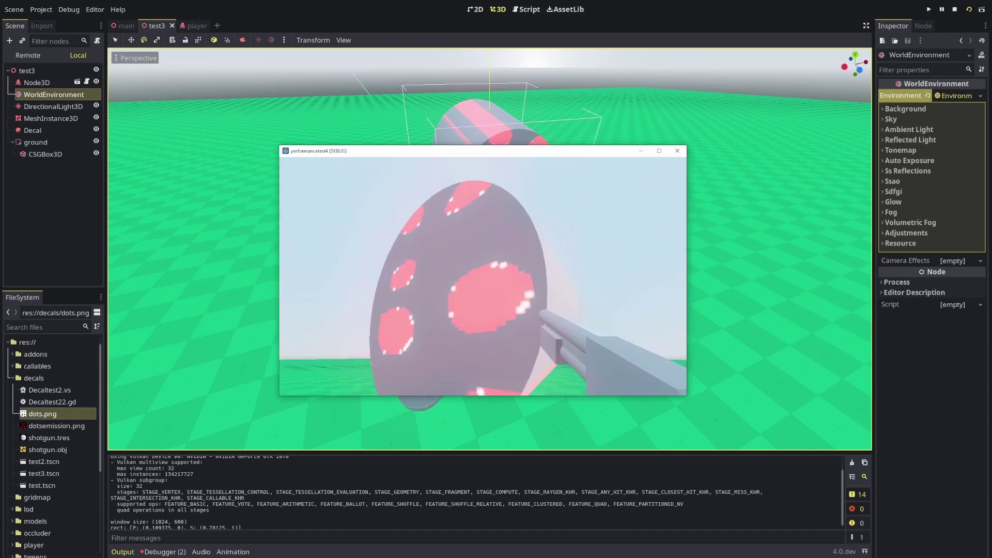
key("a")
key("d")
key("w")
key("s")
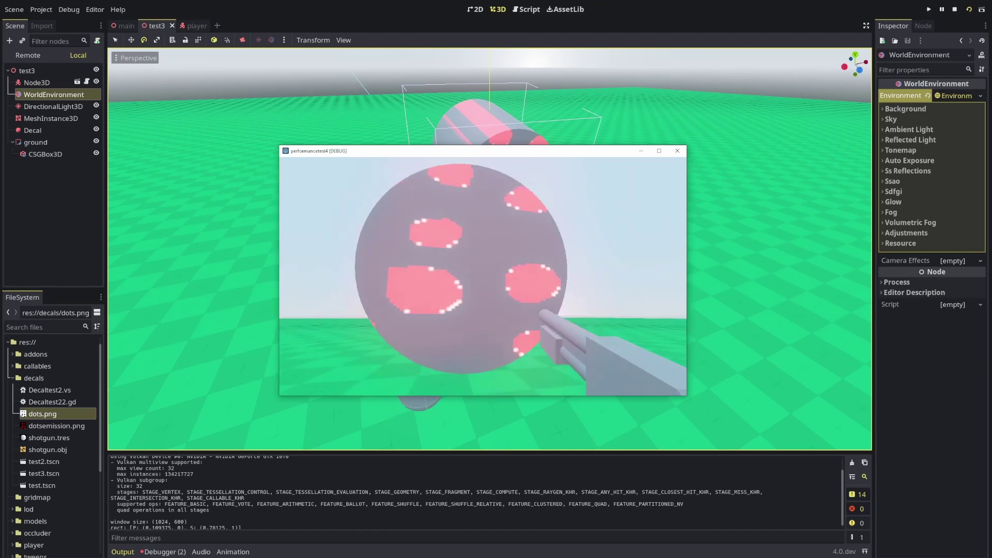
key("d")
key("a")
key("d")
key("w")
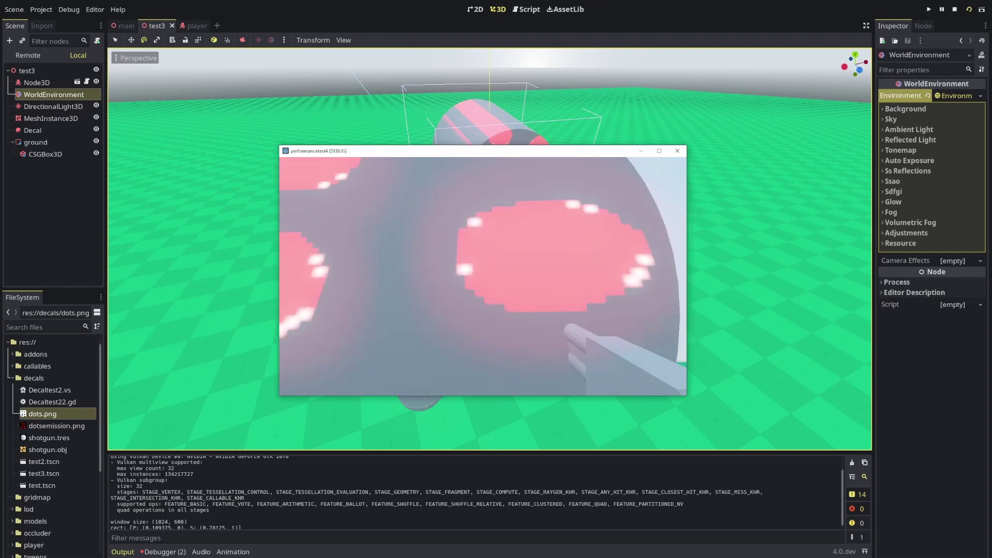
Back away from the cylinder in the game and approach it again to check the decal's distance fade.
key("s")
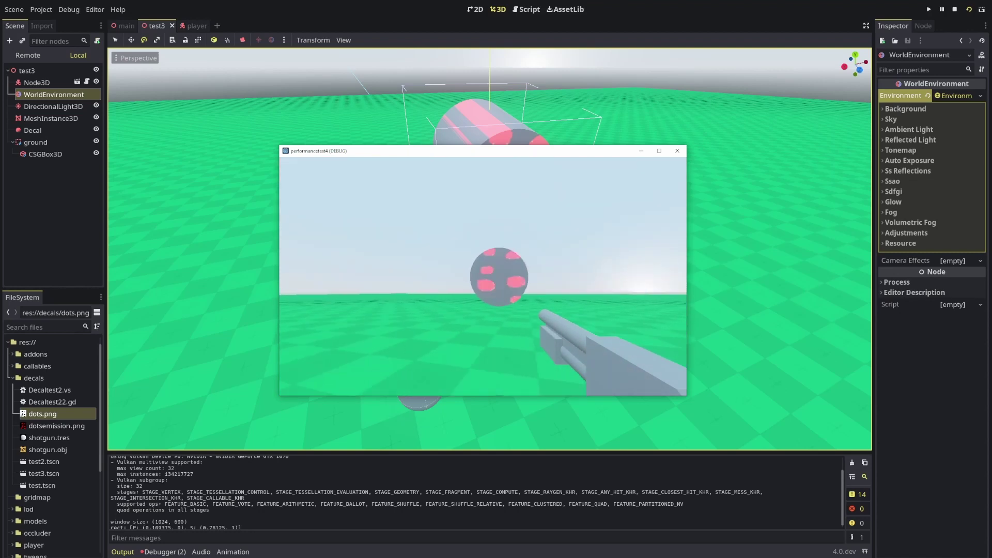
key("w")
key("a")
key("d")
key("s")
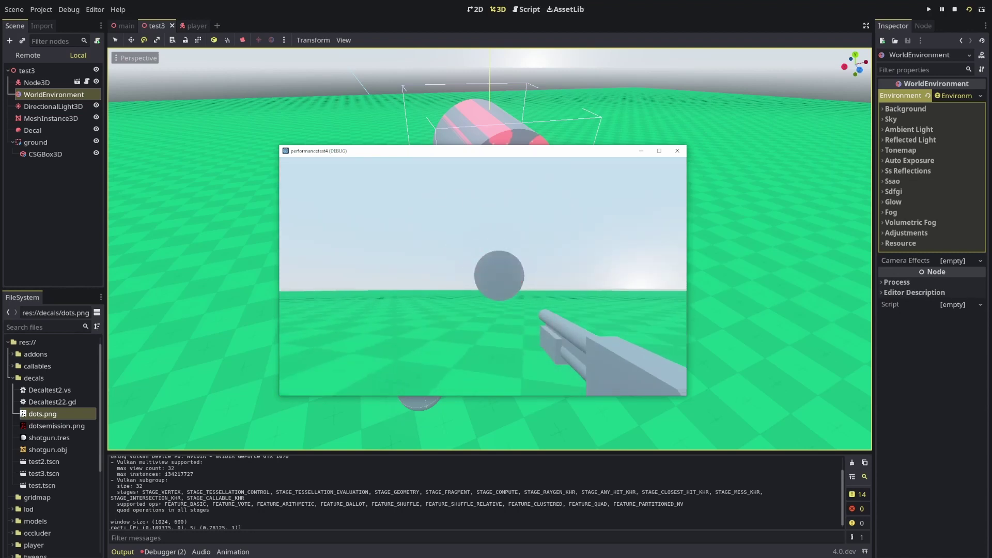
key("w")
key("a")
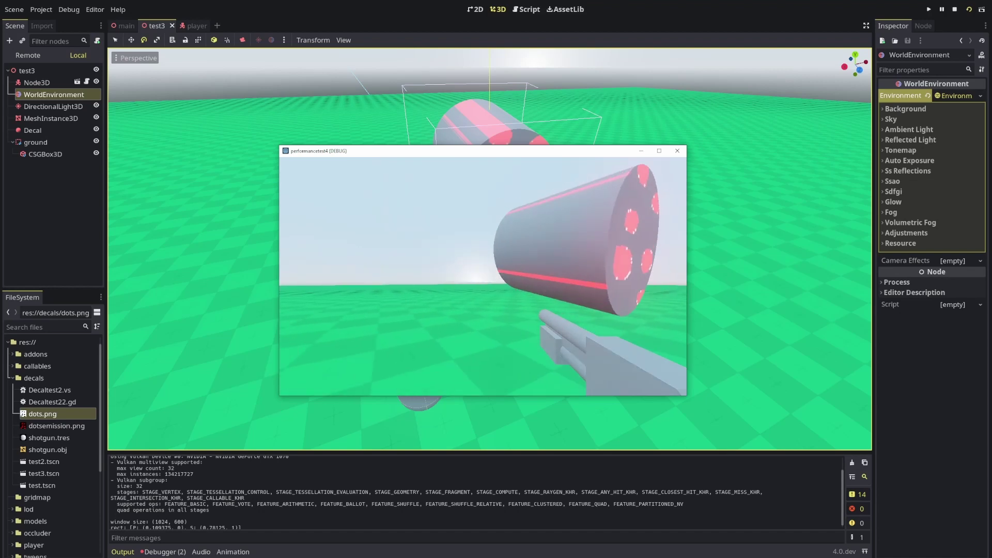
Walk around the cylinder in the game and compare the decal on its side and front face.
key("a")
key("s")
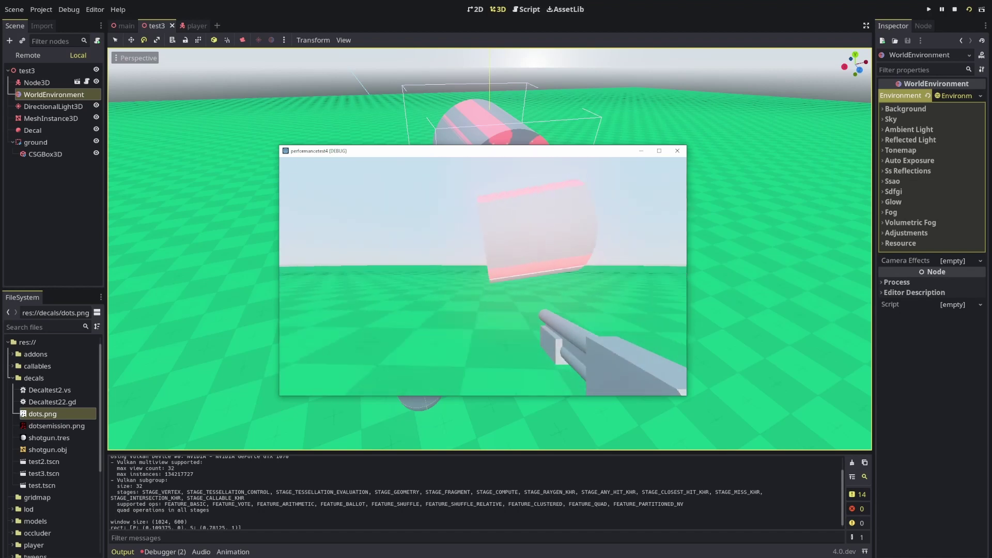
key("s")
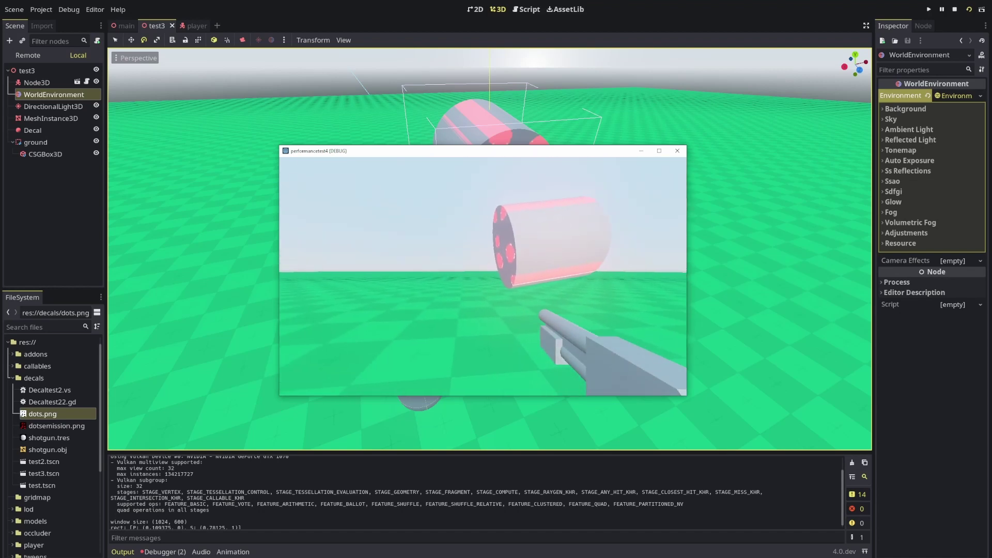
key("a")
key("w")
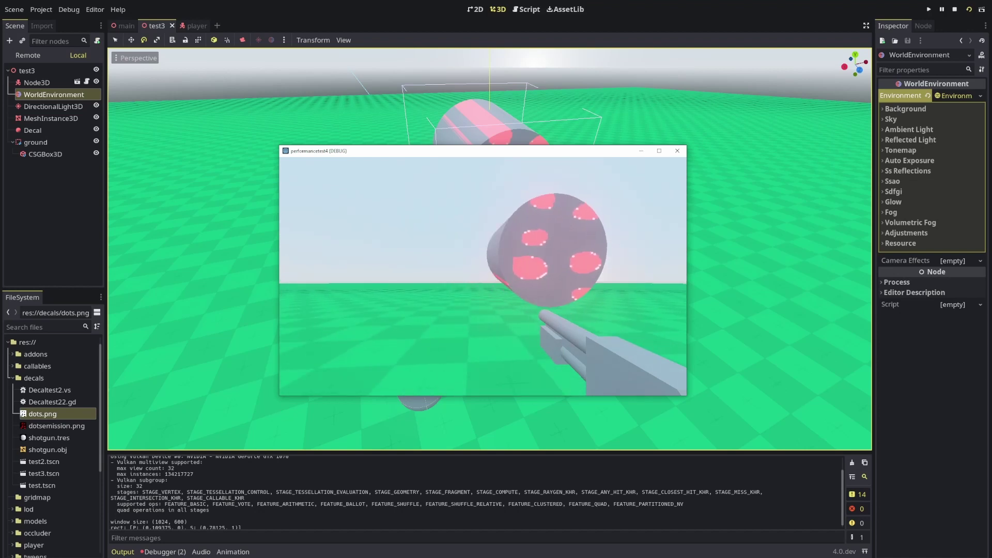
key("a")
key("d")
key("w")
key("s")
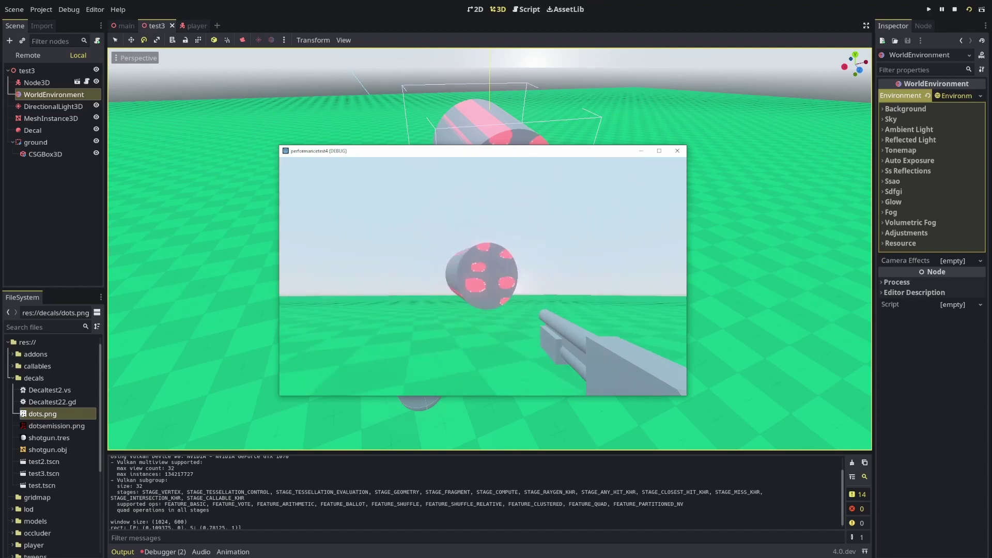
key("w")
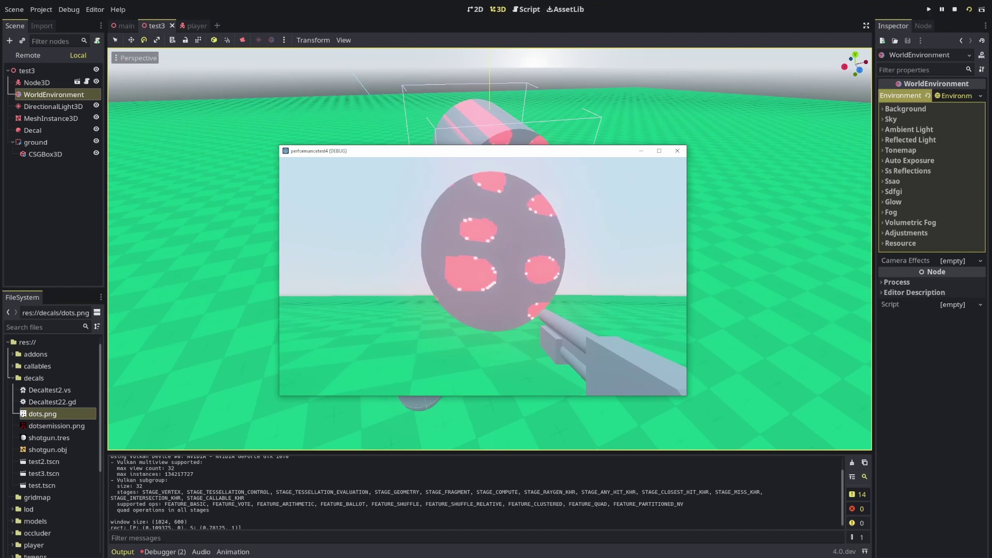
Stop the running game and select the Decal node to show its properties.
key("Escape")
mouse_move(500, 271)
middle_mouse_down()
mouse_move(488, 263)
mouse_move(499, 270)
middle_mouse_up()
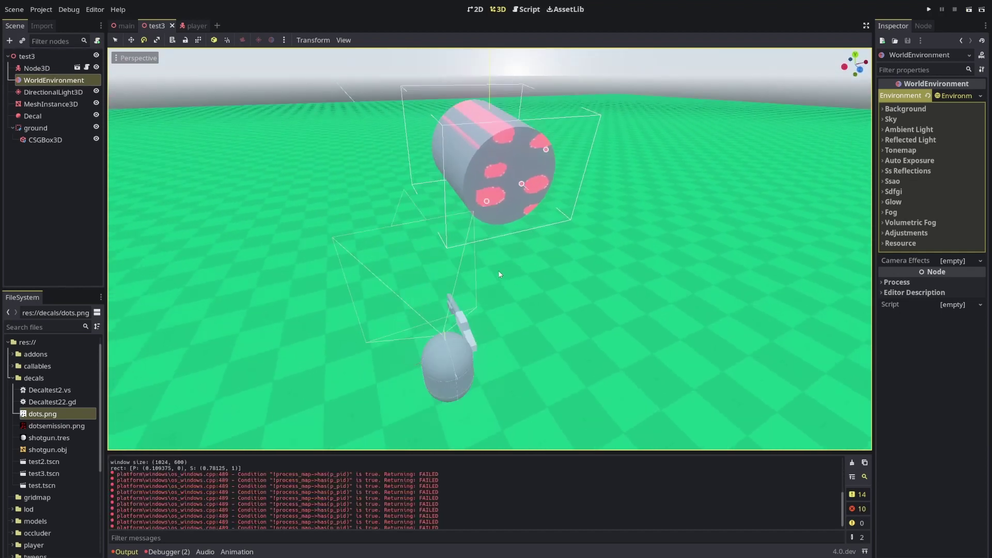
left_click(45, 117)
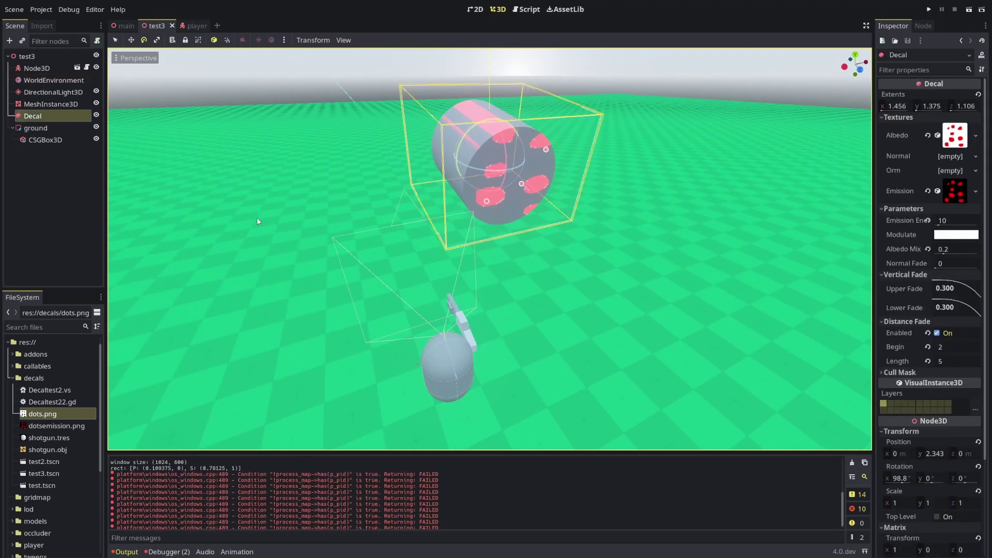
Assign bullet.png from the decals folder as the Decal node's albedo texture and clear its emission texture.
middle_click_drag(257, 221, 275, 224)
middle_click_drag(337, 255, 317, 253)
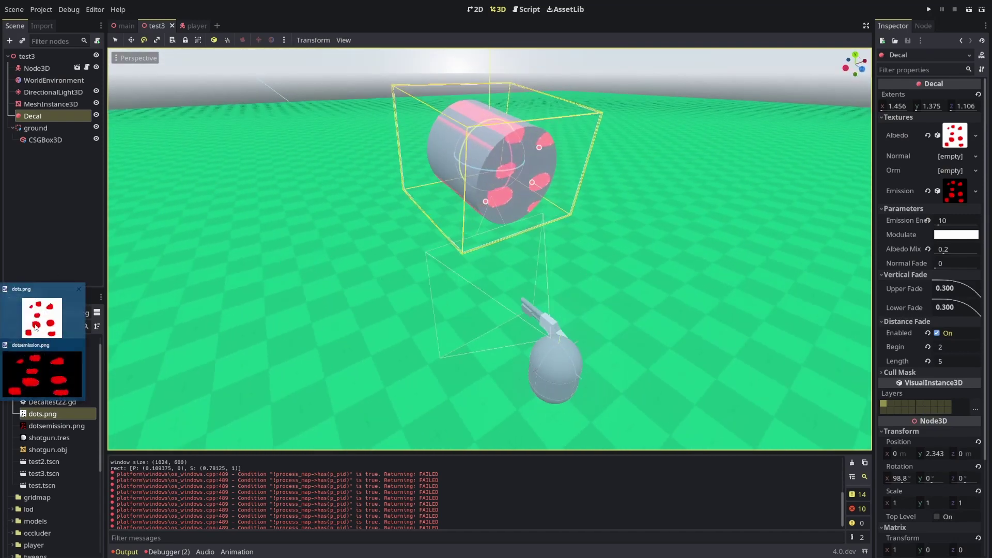
left_click(36, 327)
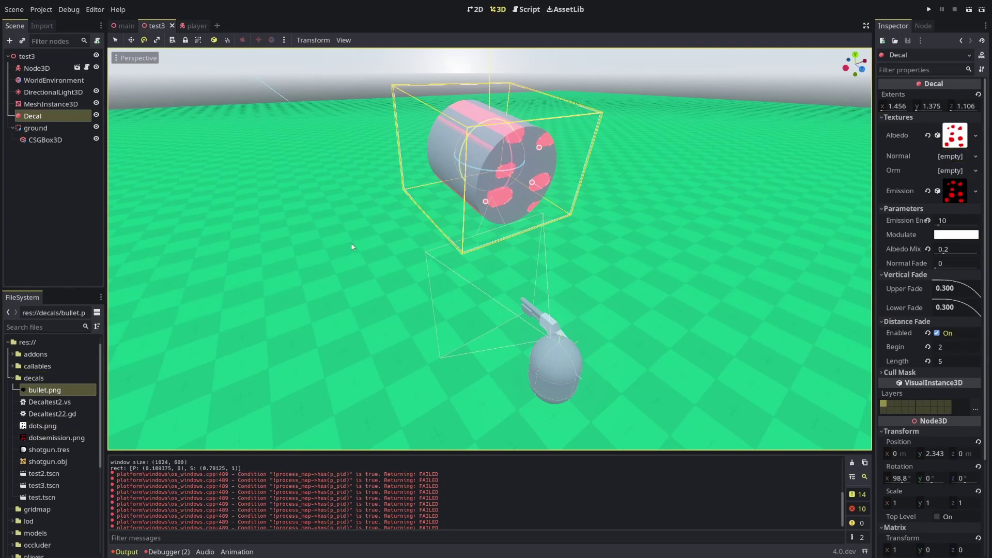
left_click(928, 191)
left_click_drag(48, 394, 899, 139)
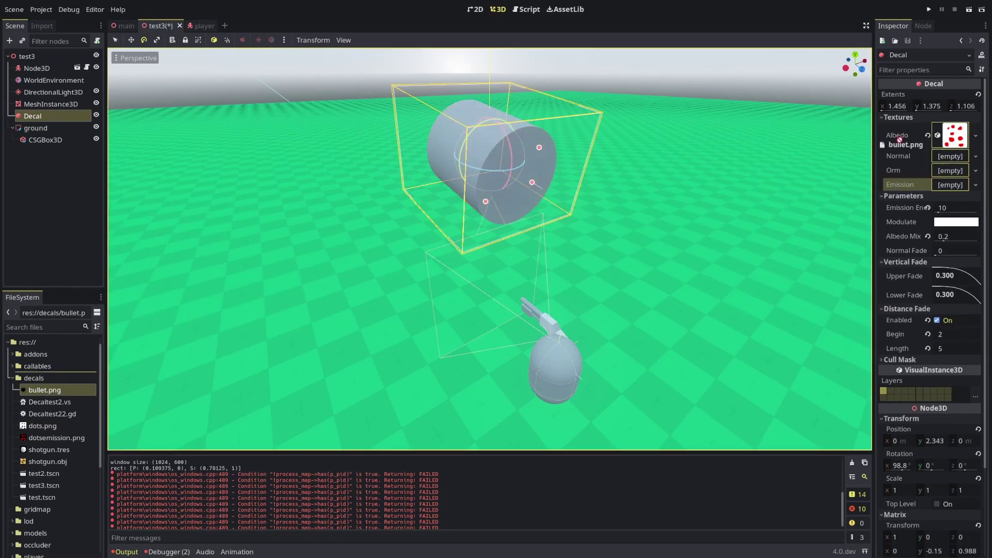
scroll(609, 137, "up", 5)
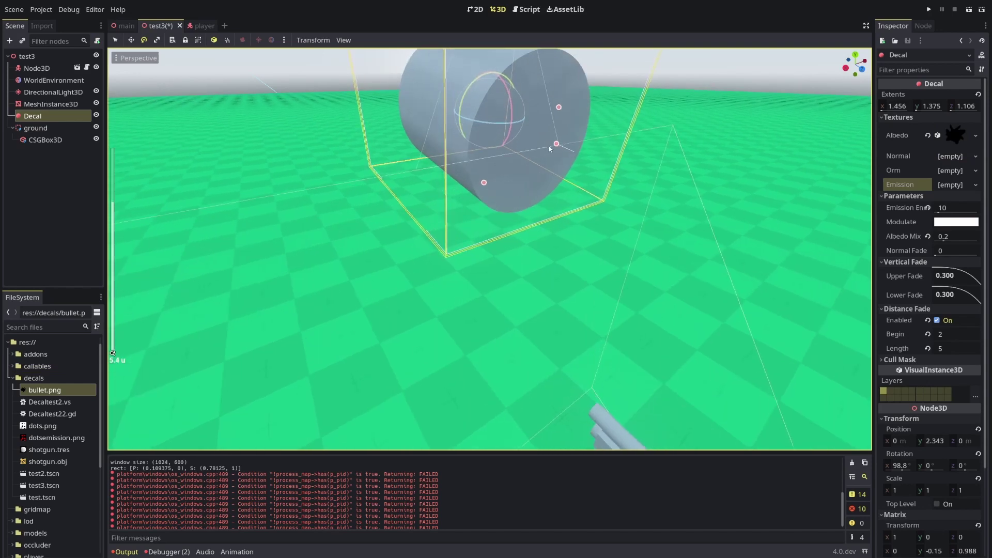
Assign bulletnormal.png as the decal's normal texture and shrink the decal to a small spot on the cylinder's front face.
scroll(552, 97, "down", 7)
middle_click_drag(552, 97, 553, 125)
scroll(554, 126, "up", 6)
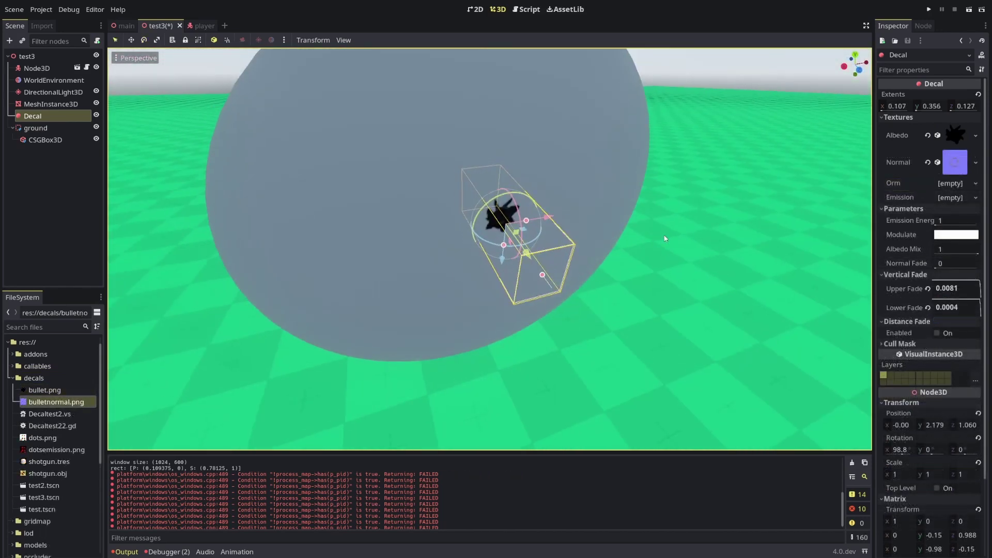
Reduce the bullet decal's Y extent to about 0.158 and move it to about Y 2.185, Z 1.022 against the cylinder's face.
scroll(575, 170, "up", 8)
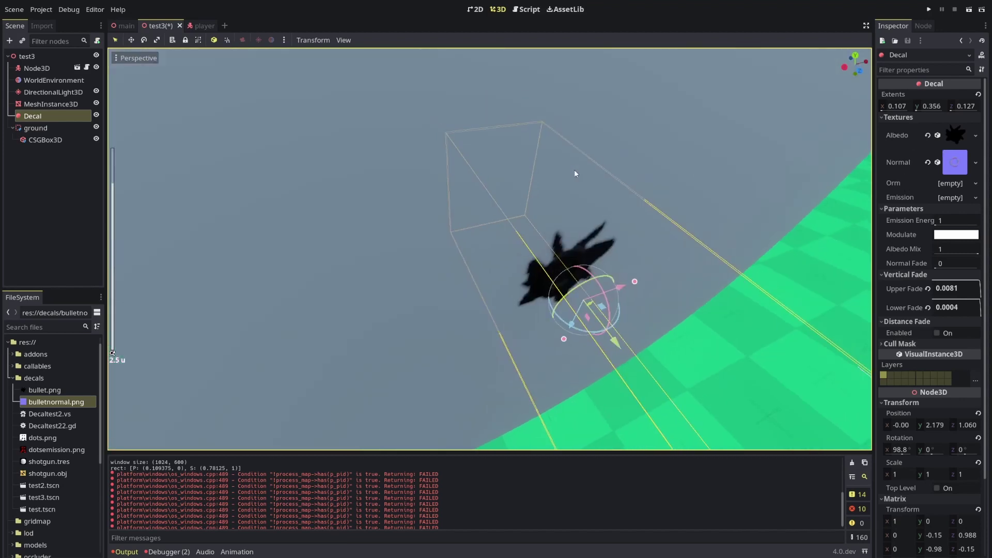
middle_click_drag(446, 269, 584, 262)
scroll(584, 262, "down", 3)
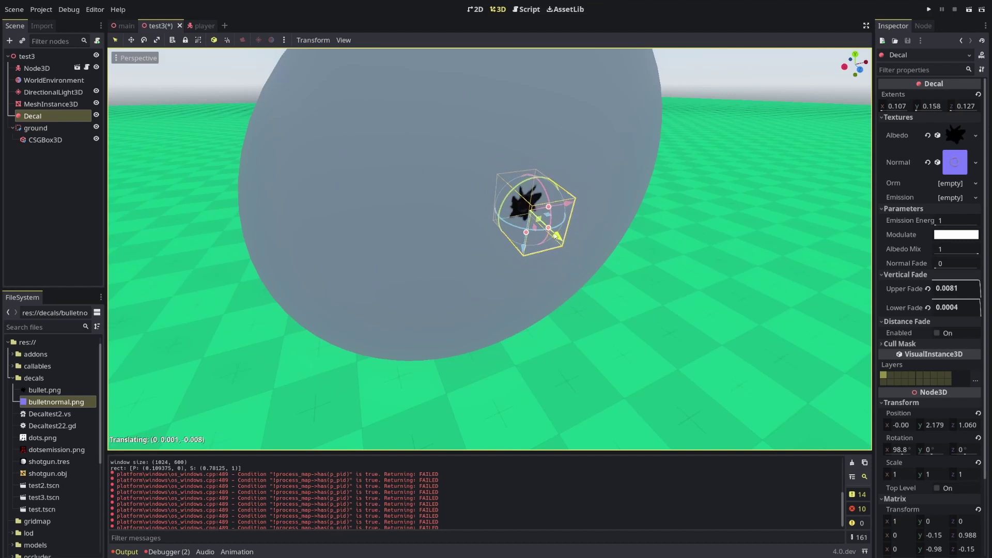
middle_click_drag(600, 205, 510, 226)
scroll(510, 226, "up", 6)
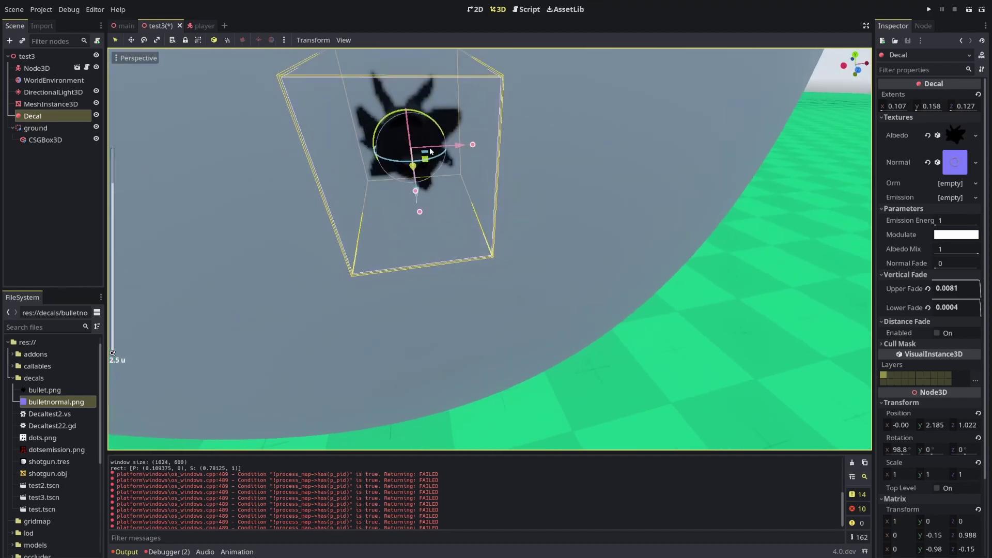
scroll(434, 150, "down", 4)
middle_click_drag(483, 176, 530, 191)
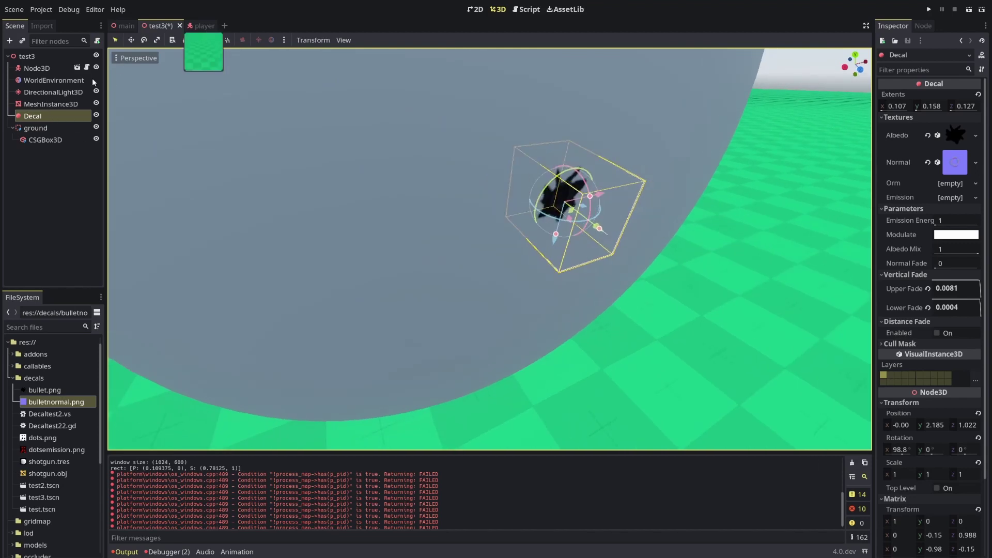
In the player scene, start adding a child node to the root Node3D and search the node types for "re".
key("ctrl+Tab")
middle_click_drag(119, 115, 355, 119)
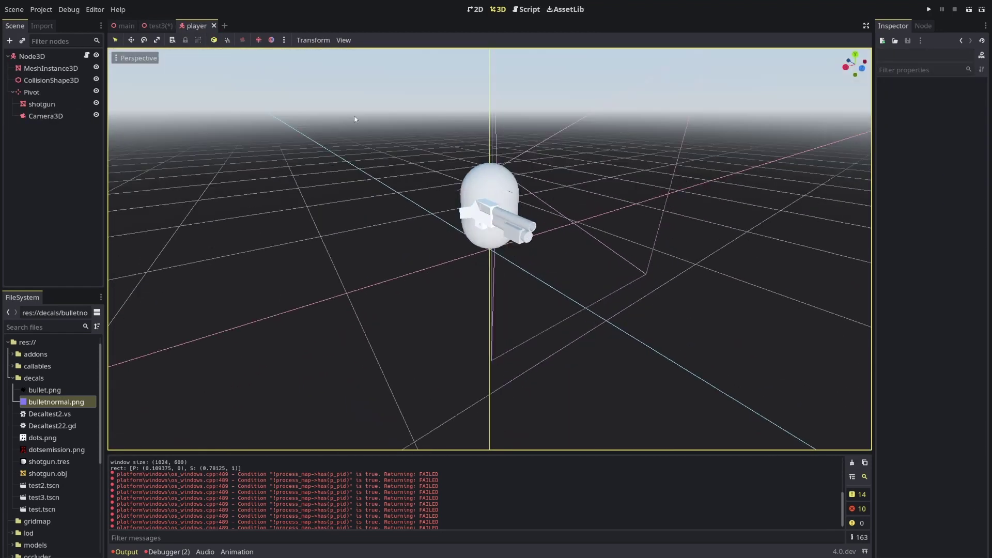
left_click(32, 92)
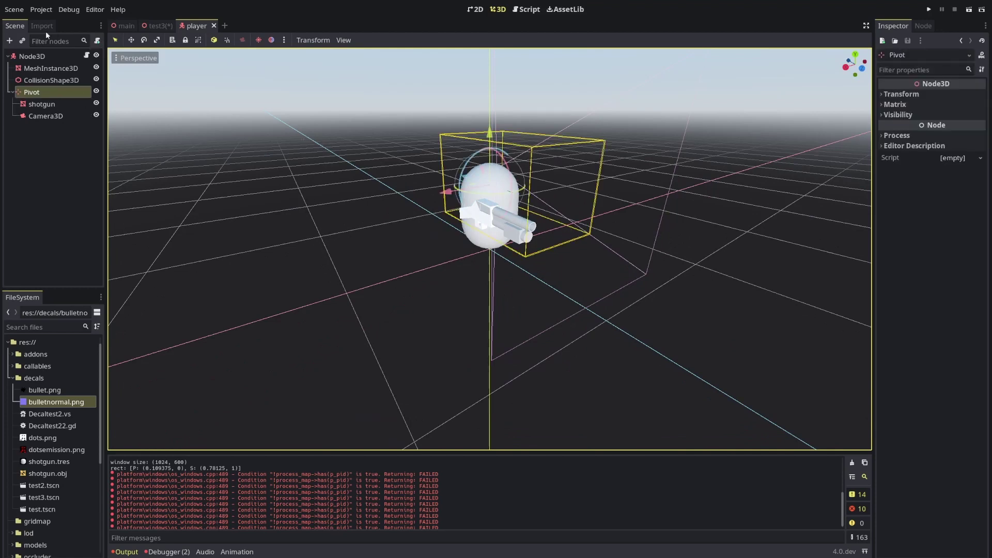
left_click(31, 56)
left_click(9, 41)
type("re")
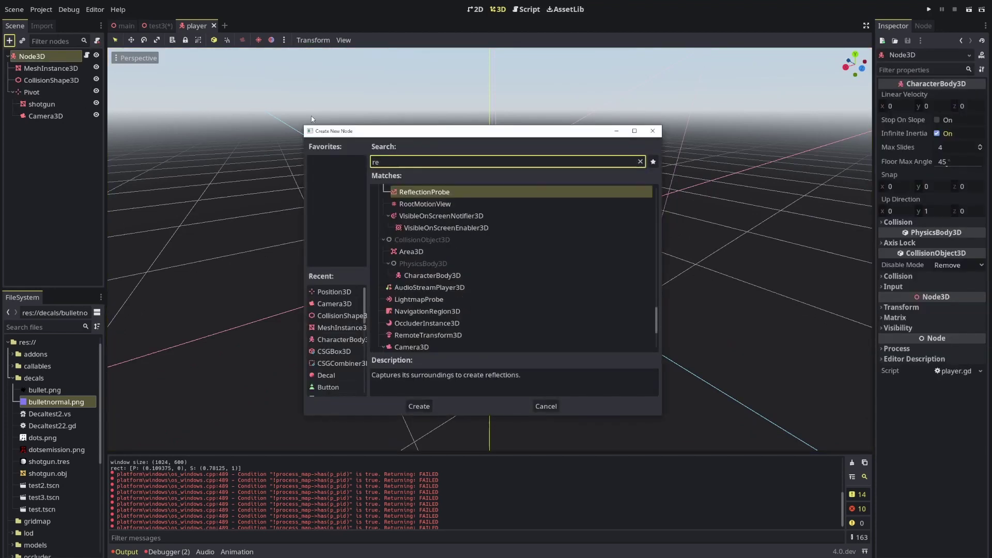
scroll(471, 240, "up", 3)
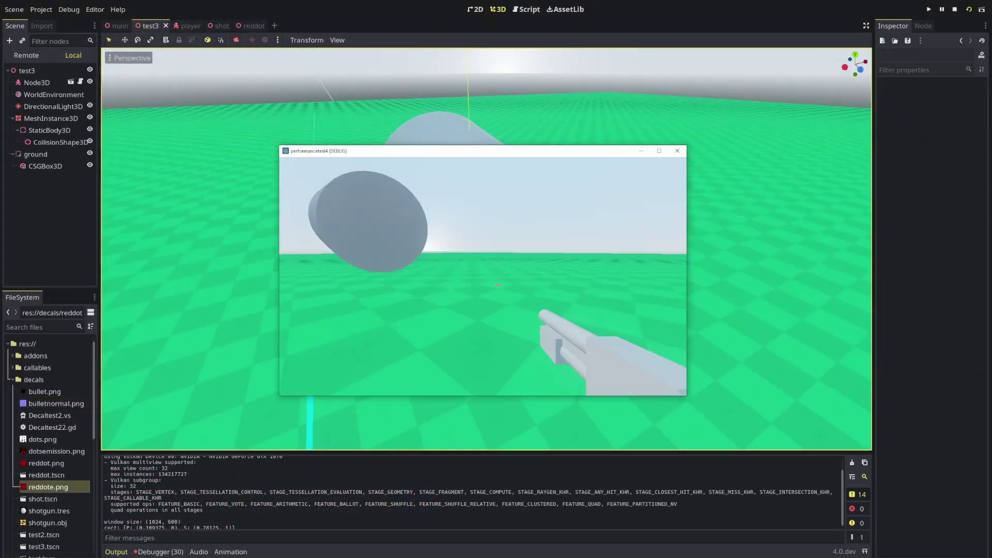
Walk towards and away from the cylinder in the running game to examine the red laser dot on its front face.
key("w")
key("a")
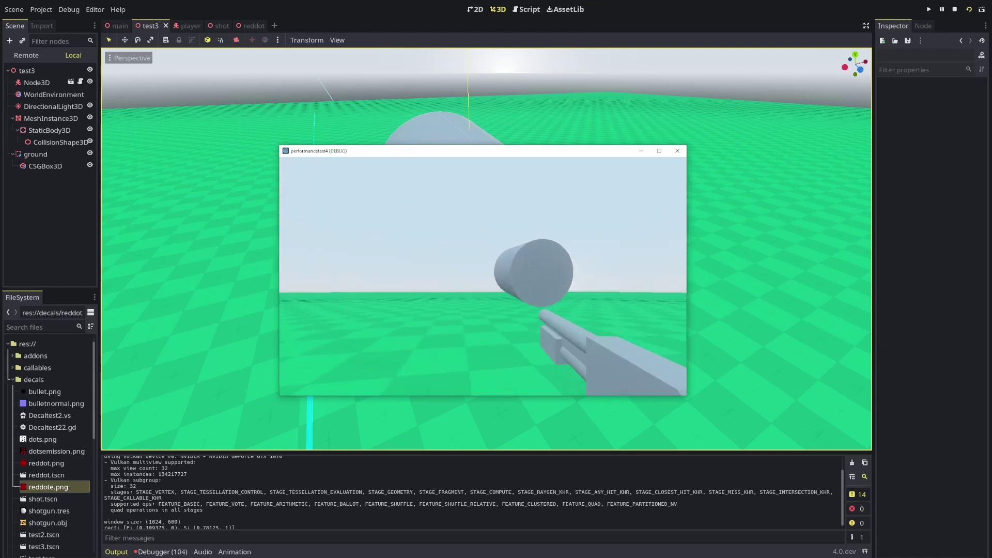
key("w")
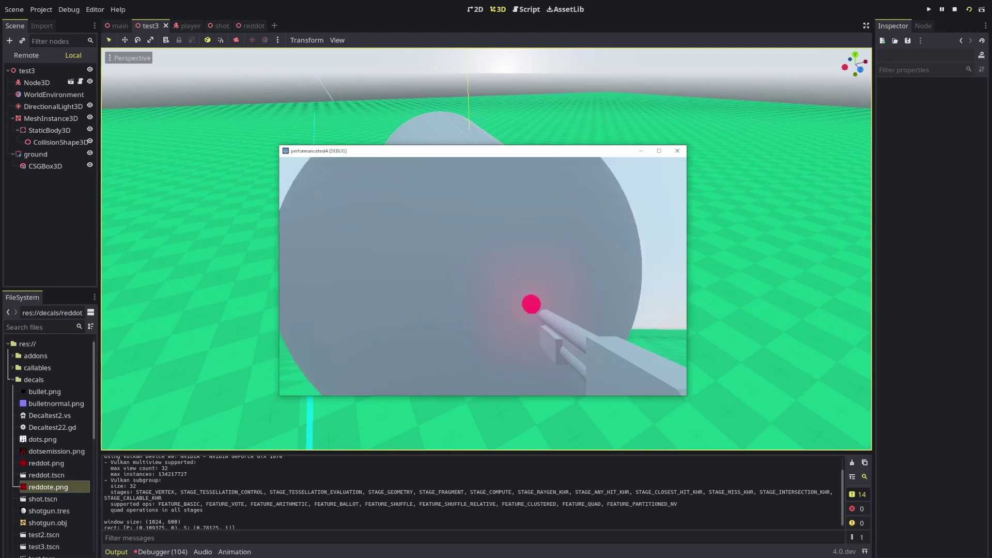
key("s")
key("w")
key("s")
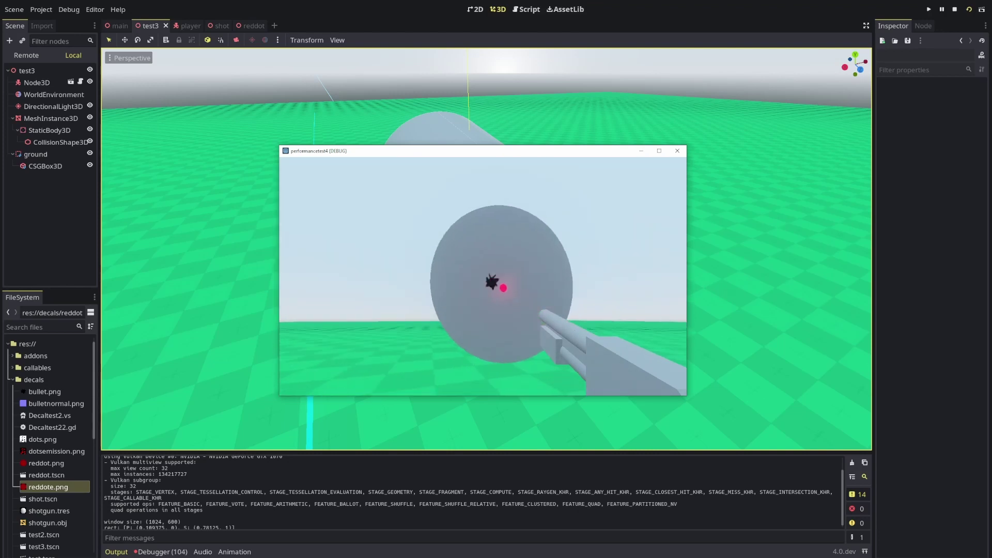
key("w")
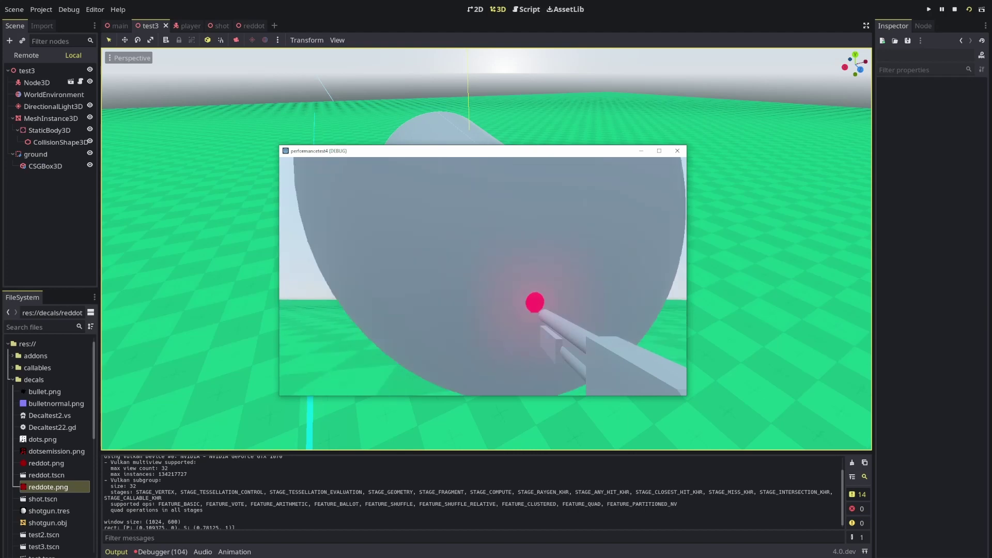
Shoot the cylinder's front face in the game and move sideways to examine the bullet-hole decal.
key("s")
left_click(483, 276)
key("w")
left_click(482, 276)
key("d")
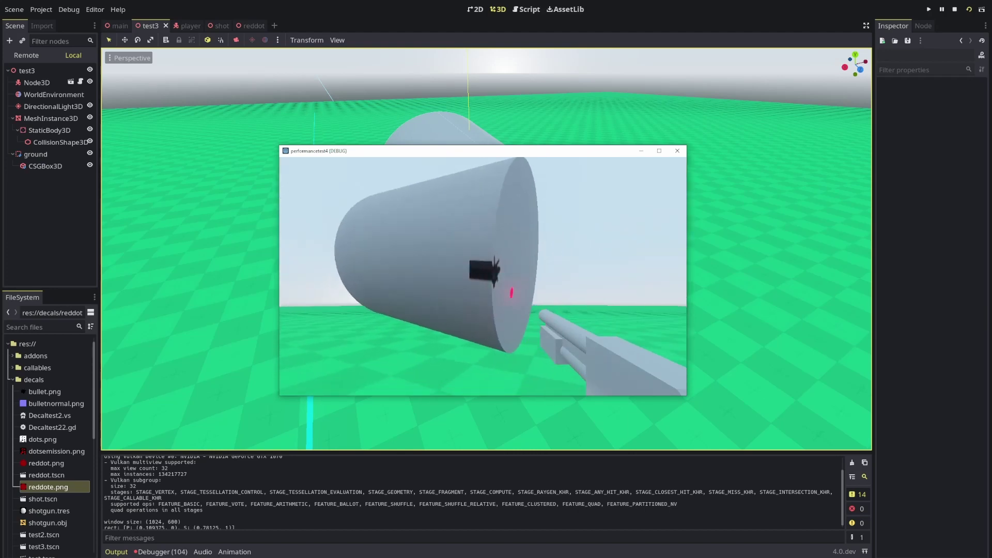
Circle the cylinder in the game and fire another shot to test the bullet decal from a different angle.
key("a")
key("w")
key("s")
key("a")
left_click(482, 276)
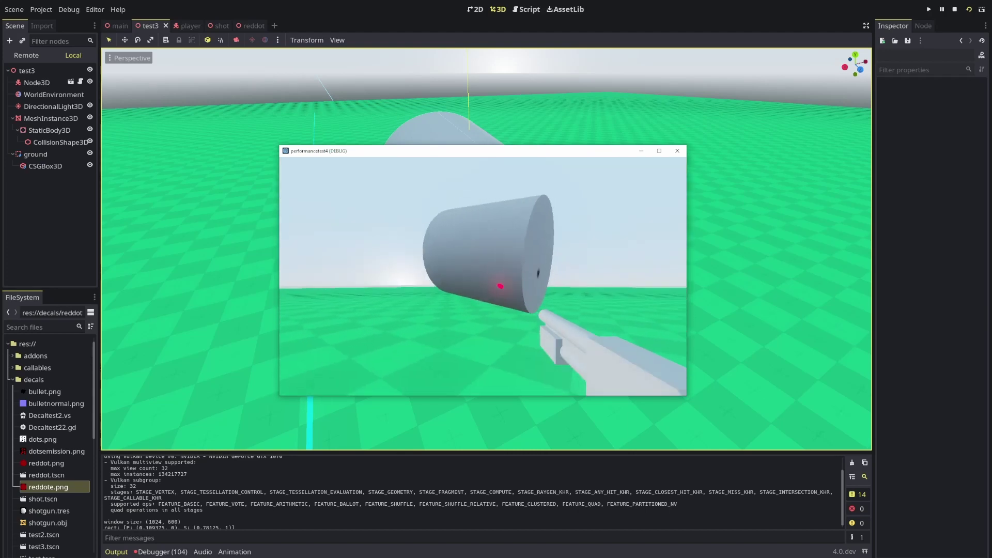
Approach the cylinder's front face in the game, back away, and shoot near the edge between its side and face.
key("w")
key("d")
key("w")
key("a")
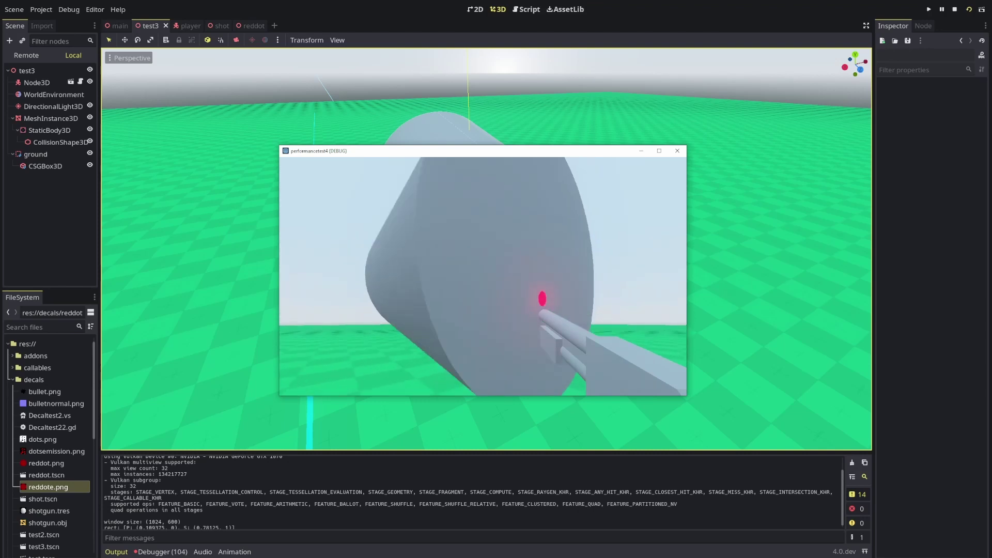
key("s")
key("d")
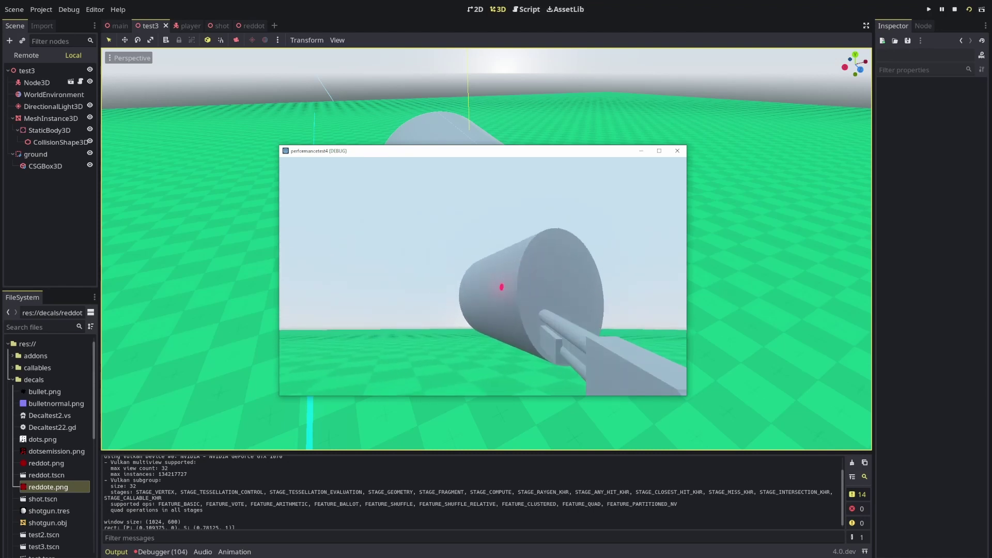
key("a")
left_click(482, 276)
key("w")
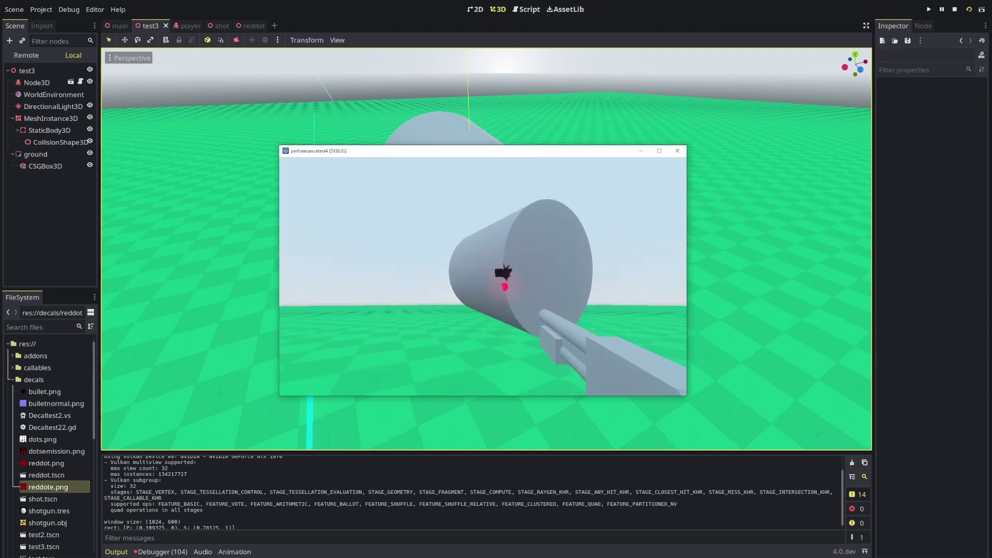
Reposition in front of the cylinder, fire one more shot near its edge, and stop the running game.
key("a")
key("s")
key("d")
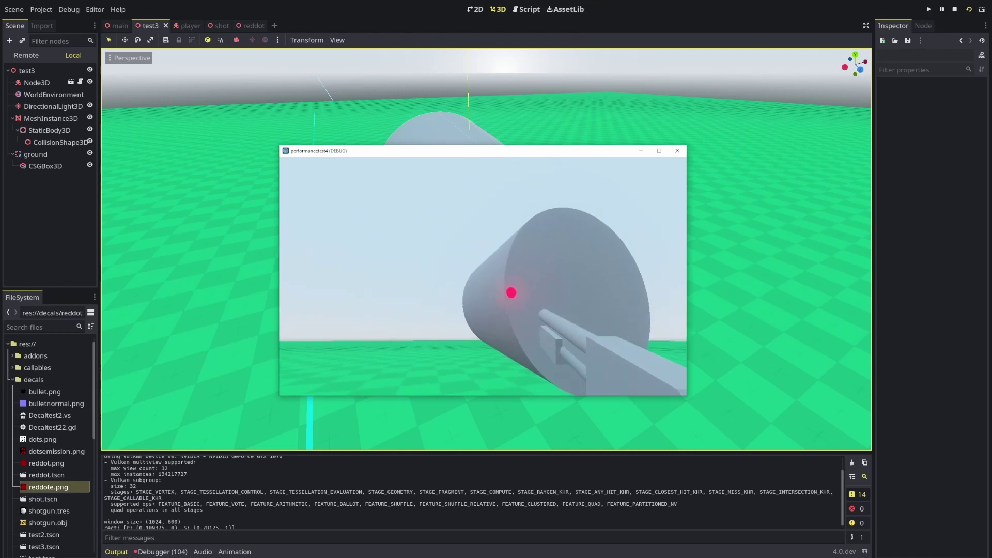
left_click(483, 276)
key("a")
key("Escape")
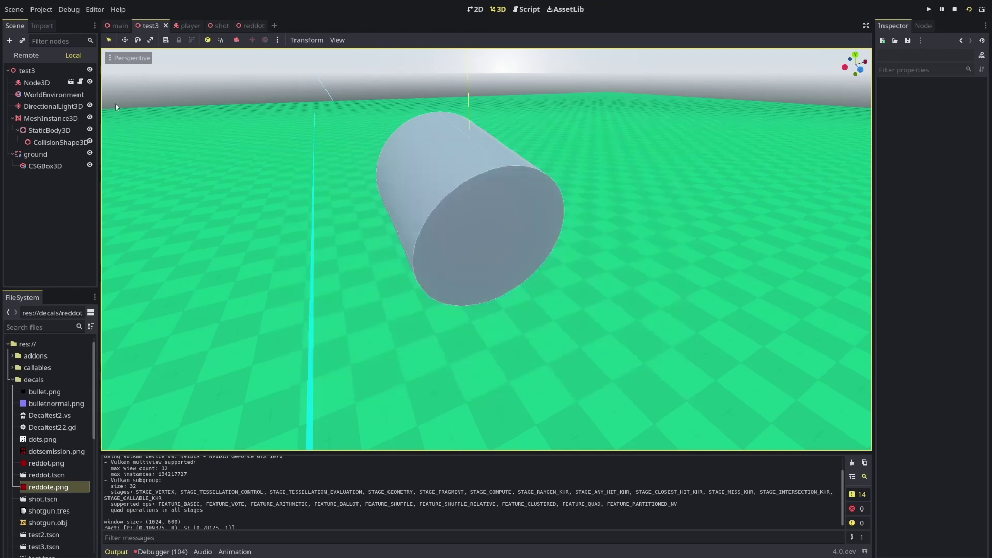
In the shot scene, set the decal's vertical fade to 0.382 for Upper Fade and 0.439 for Lower Fade.
left_click(221, 26)
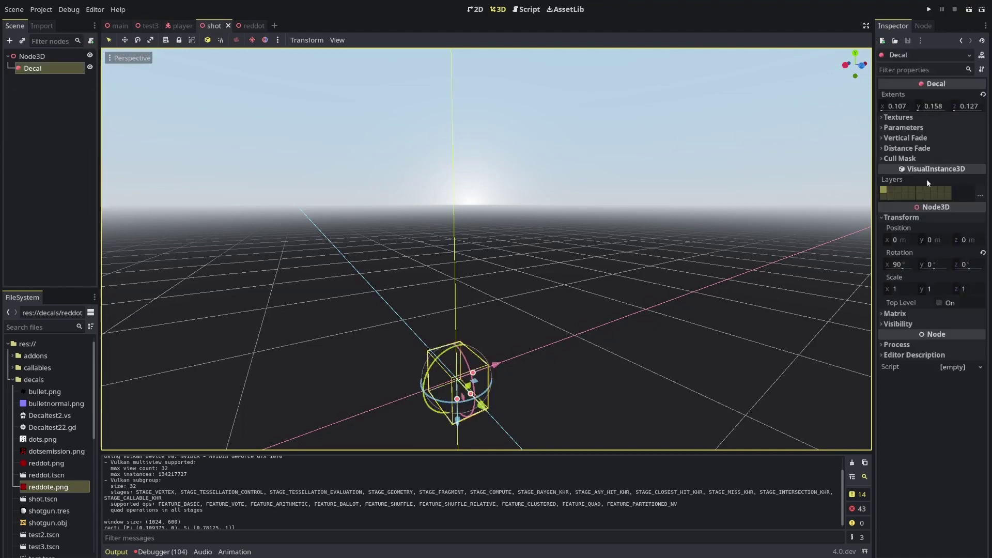
left_click(919, 129)
left_click(916, 118)
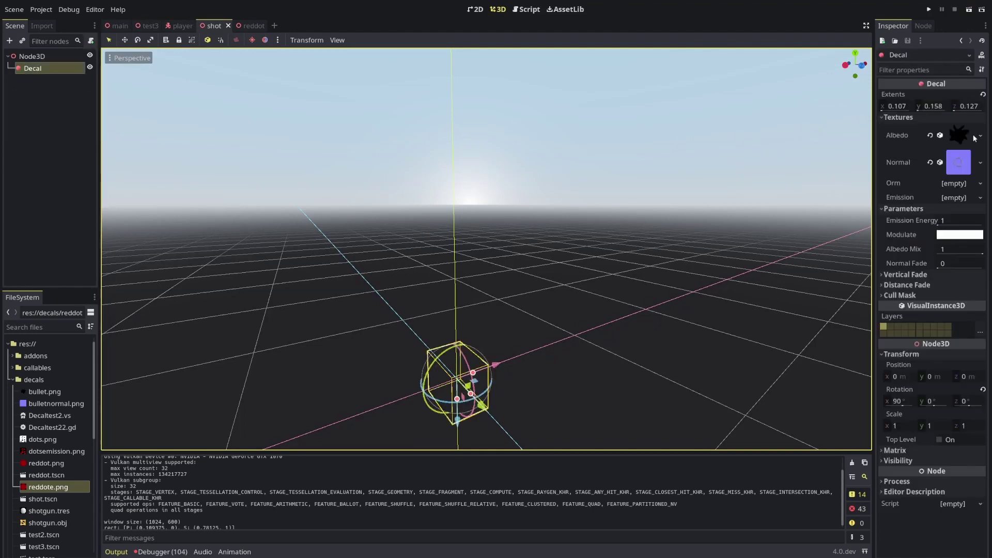
left_click(916, 275)
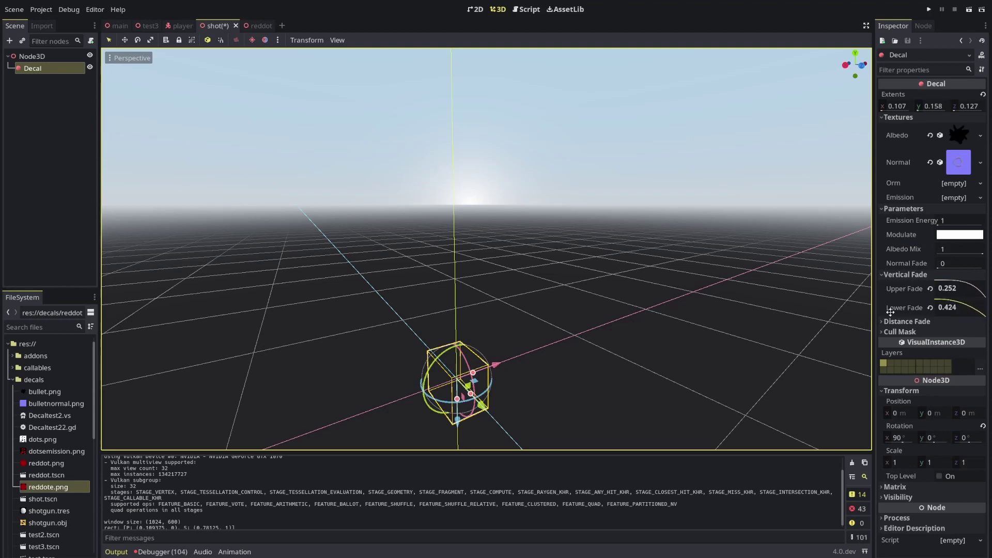
Run the game, shoot the cylinder to check the bullet decal's changed vertical fade, and stop the game.
key("F5")
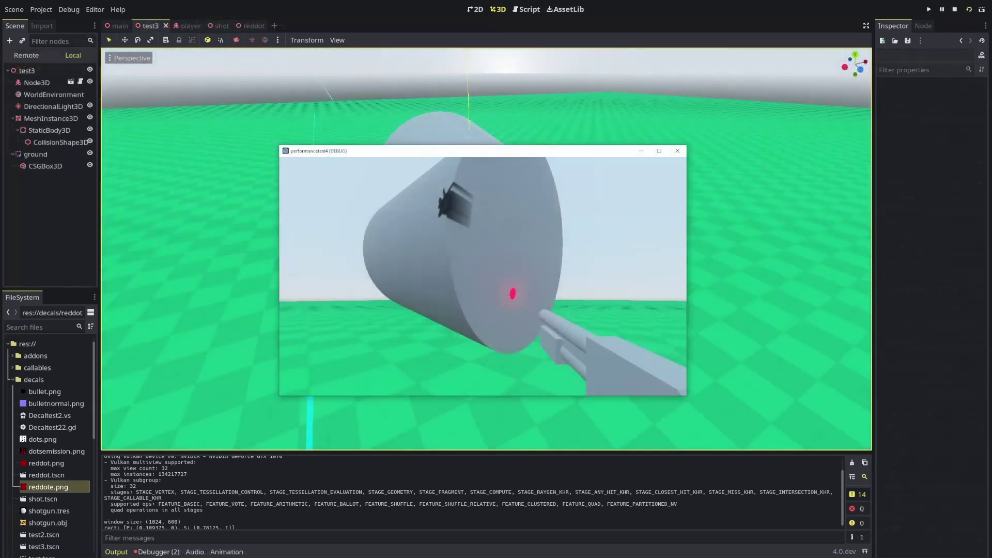
key("s")
left_click(483, 277)
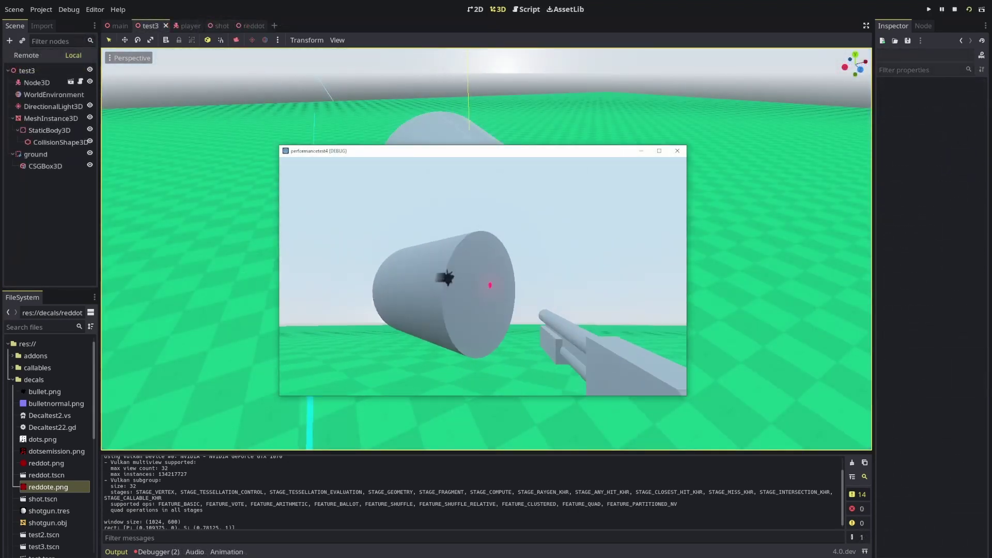
key("a")
left_click(483, 277)
key("Escape")
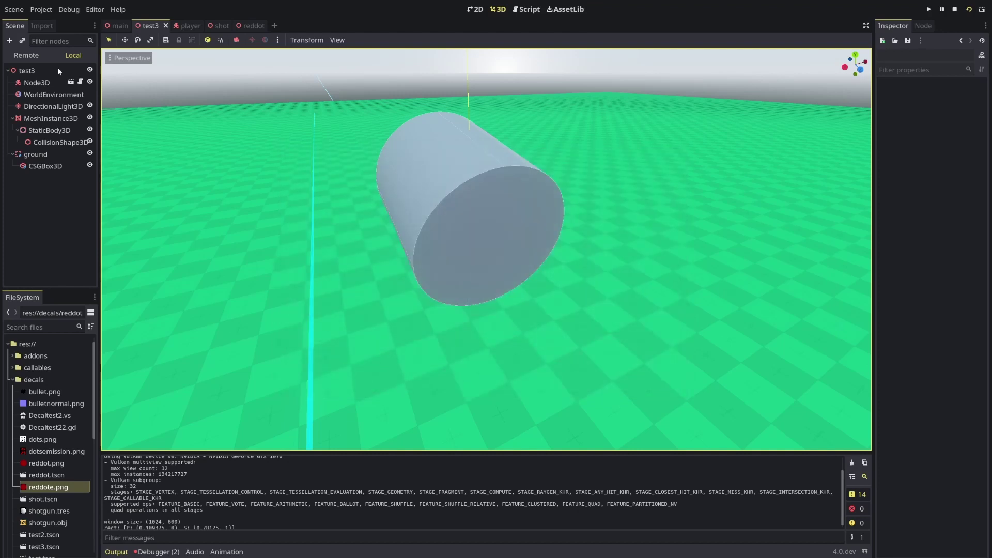
In the shot scene, reduce the bullet decal's Y extent to about 0.07.
left_click(219, 28)
scroll(399, 311, "up", 5)
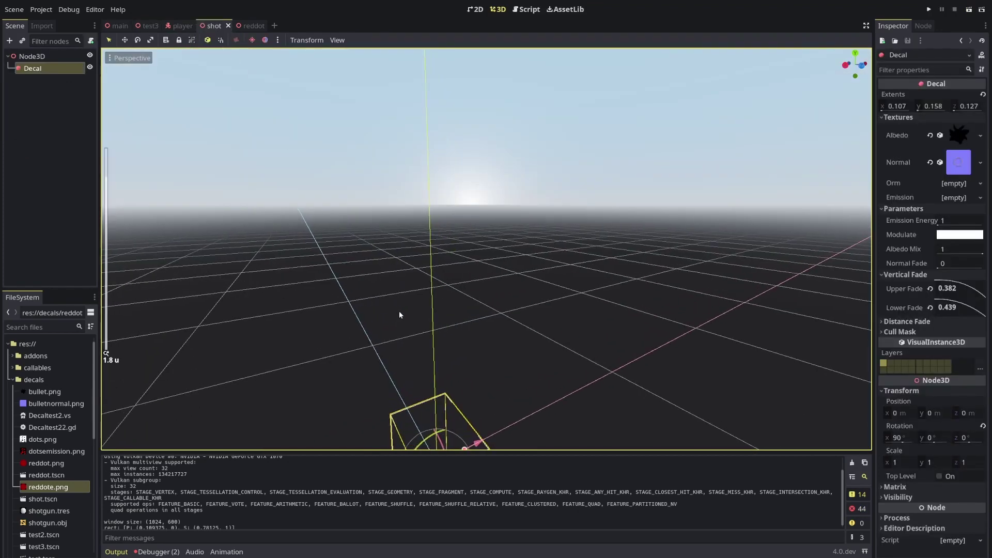
middle_click_drag(399, 312, 508, 224, "shift")
scroll(508, 225, "up", 7)
middle_click_drag(619, 235, 588, 239)
scroll(587, 239, "down", 3)
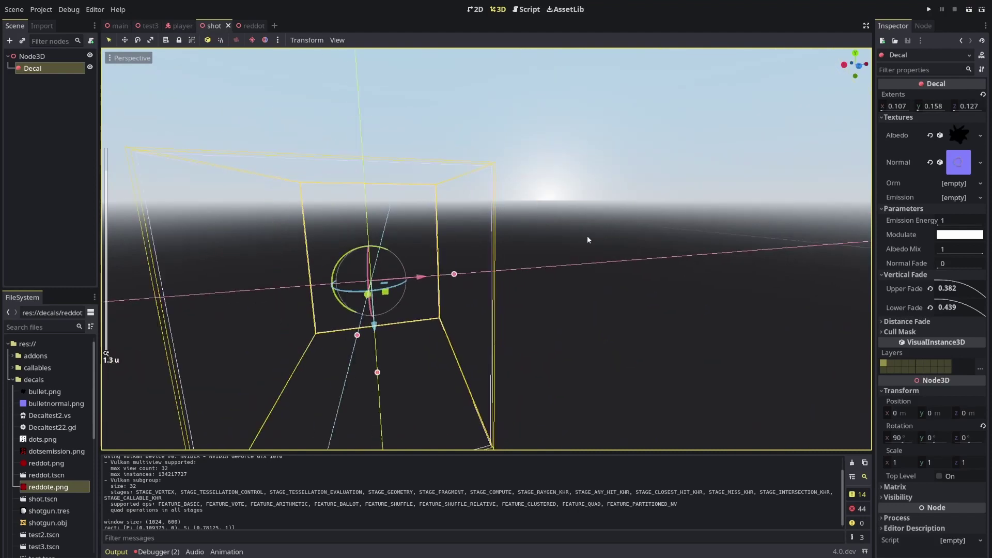
middle_click_drag(411, 287, 491, 302)
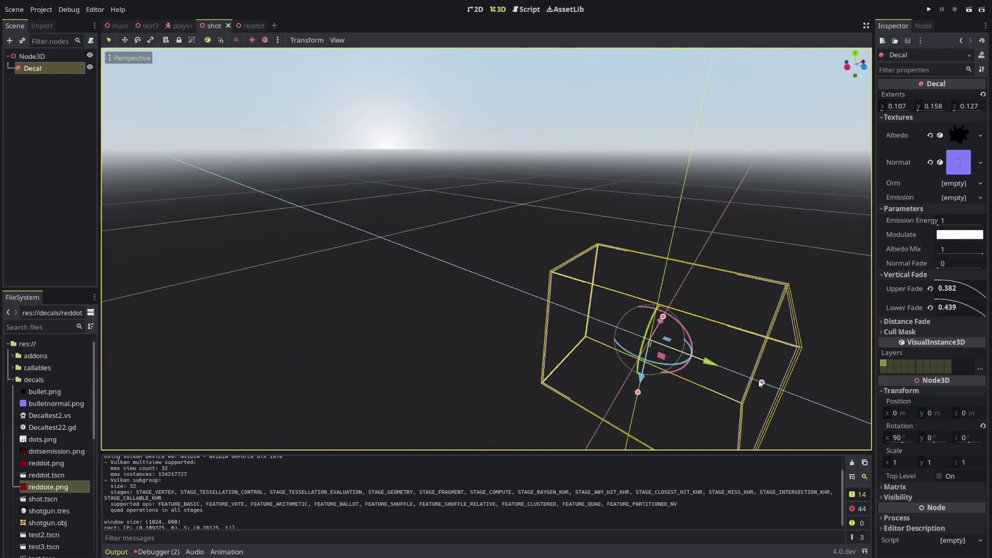
left_click_drag(761, 382, 696, 357)
Shrink the bullet decal's X extent to about 0.051 and its Z extent to about 0.053.
middle_click_drag(731, 337, 680, 322)
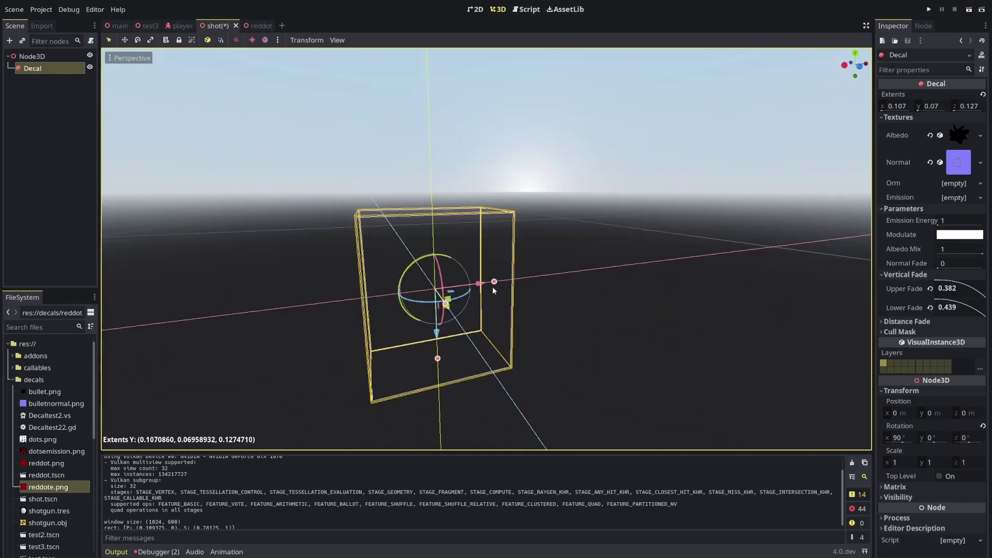
left_click_drag(494, 283, 483, 284)
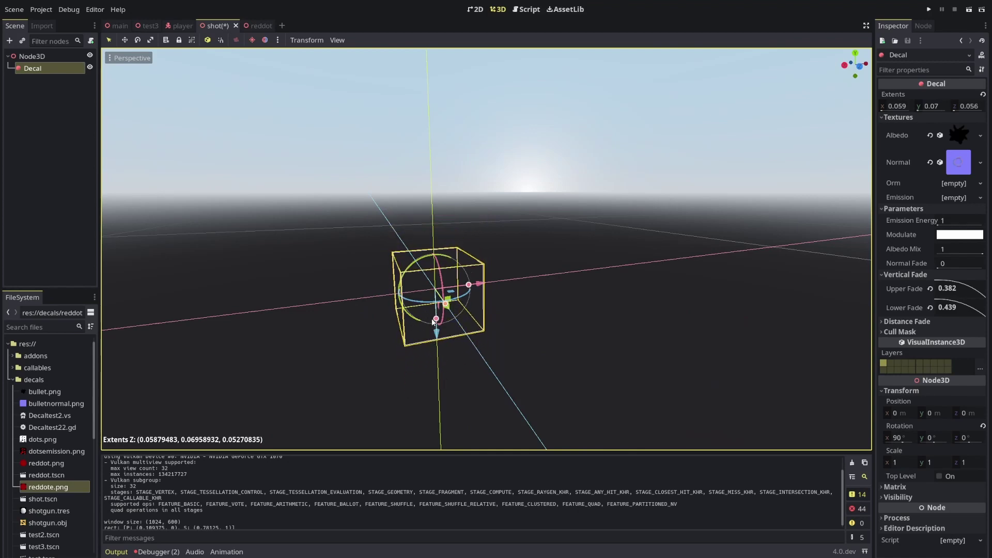
left_click_drag(467, 288, 464, 288)
middle_click_drag(463, 288, 507, 300)
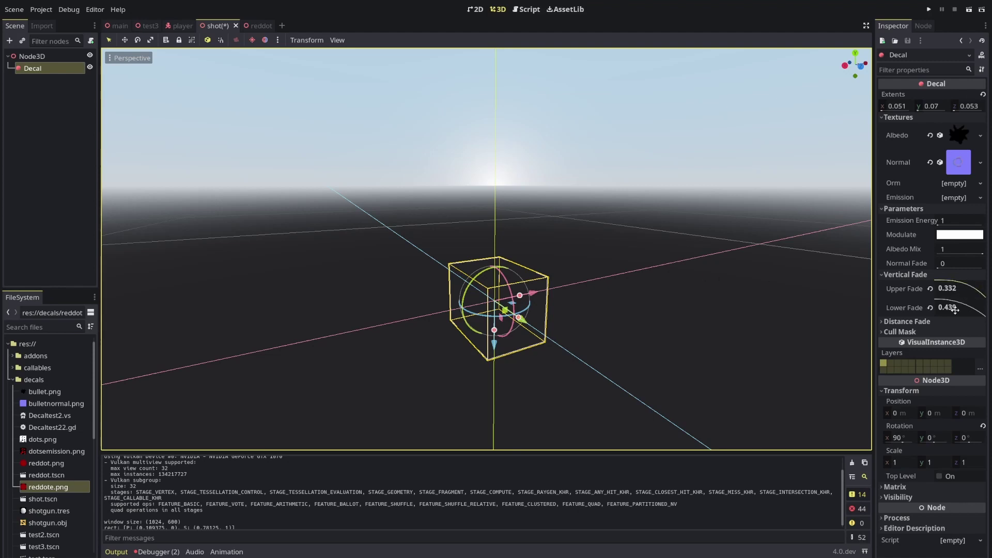
Run the game, approach the cylinder, and shoot around the edge between its side and face to test the smaller decal.
key("F5")
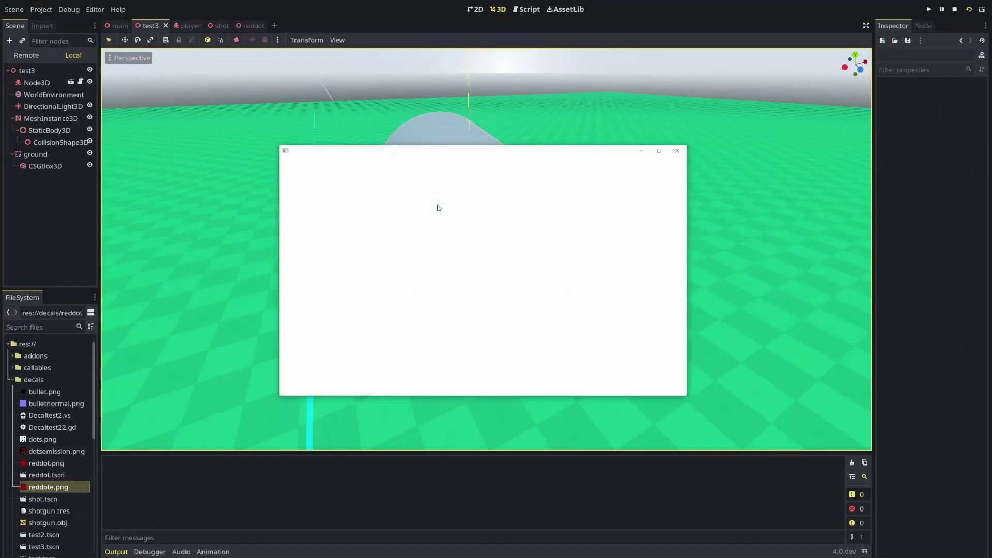
key("w")
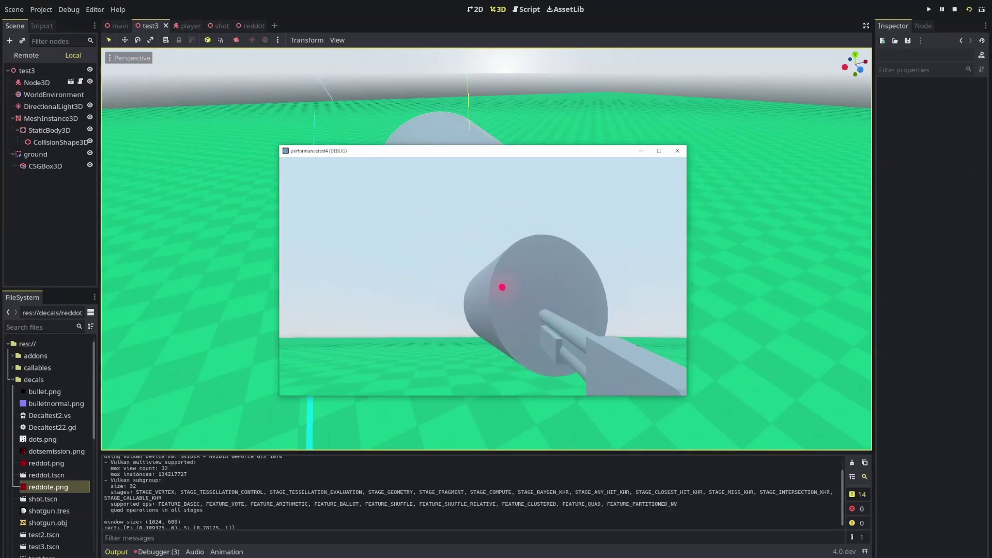
left_click(483, 276)
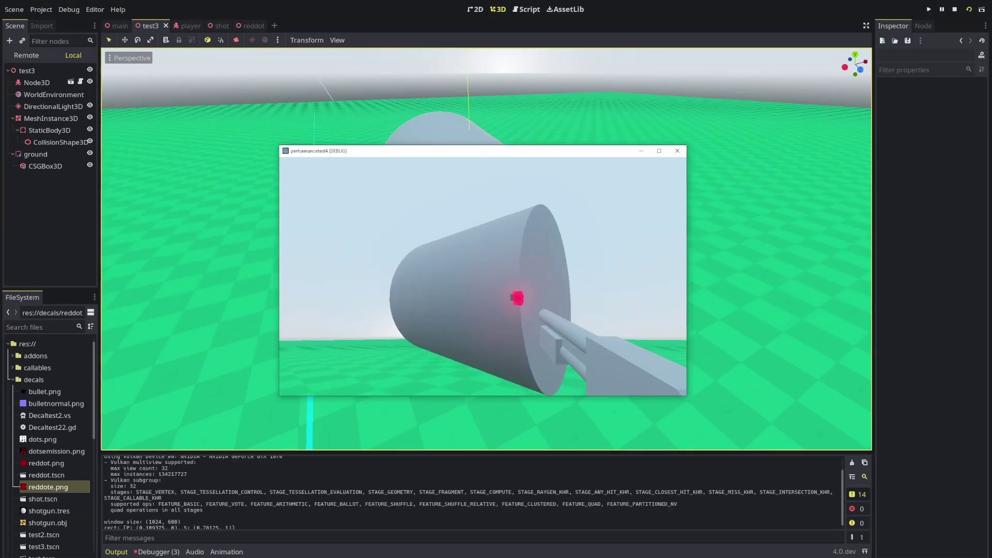
left_click(483, 276)
key("d")
key("a")
left_click(483, 276)
left_click(483, 276)
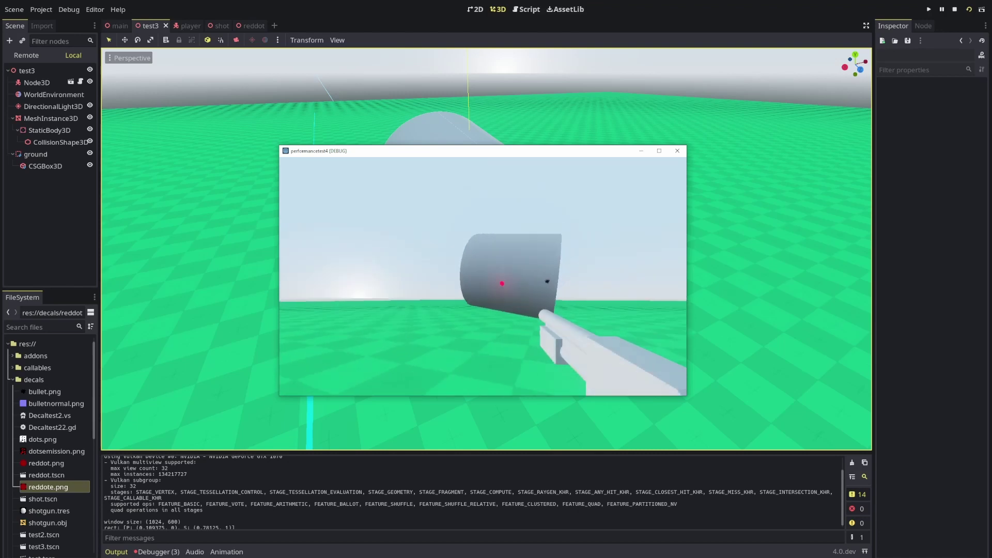
Move closer, fire another shot, sidestep around the cylinder, and stop the running game.
key("w")
left_click(482, 276)
key("d")
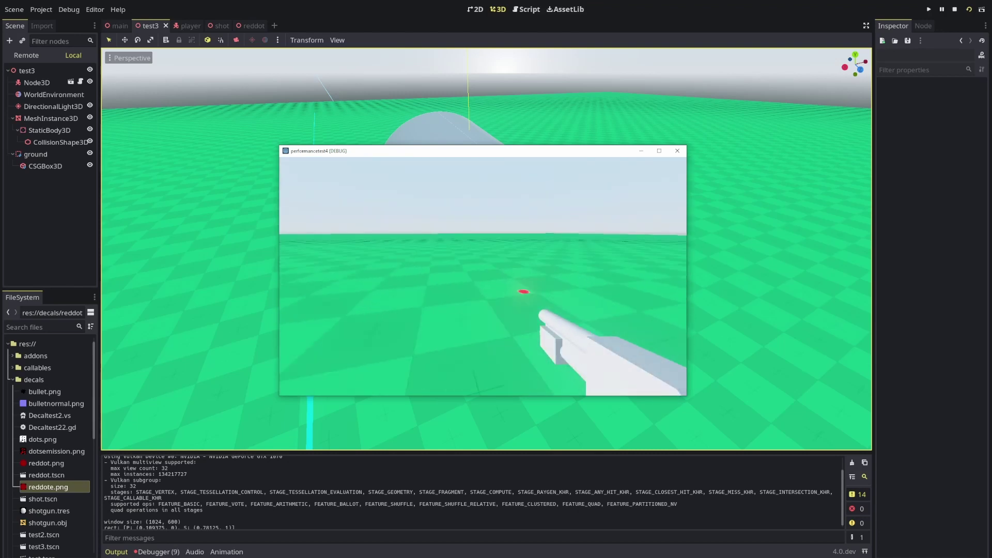
key("a")
key("d")
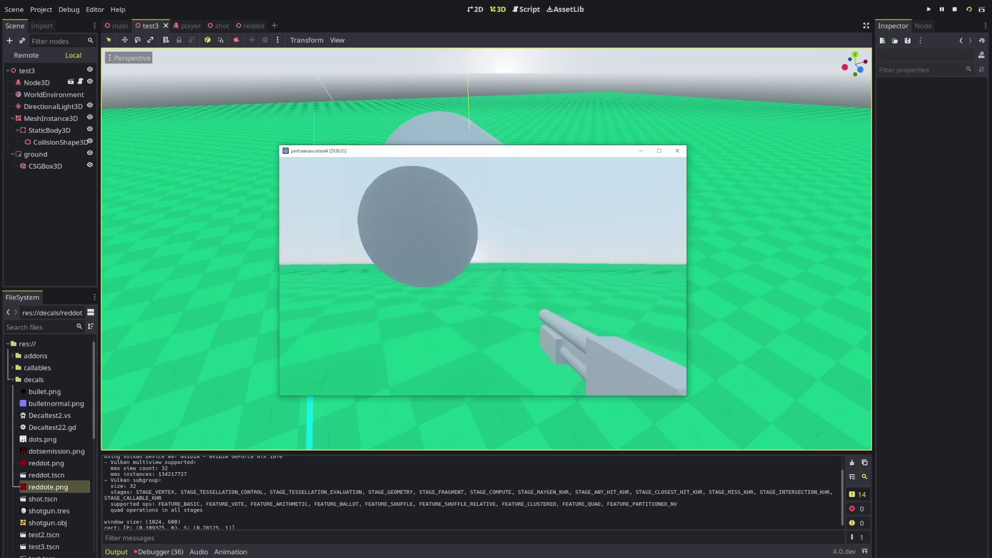
key("Escape")
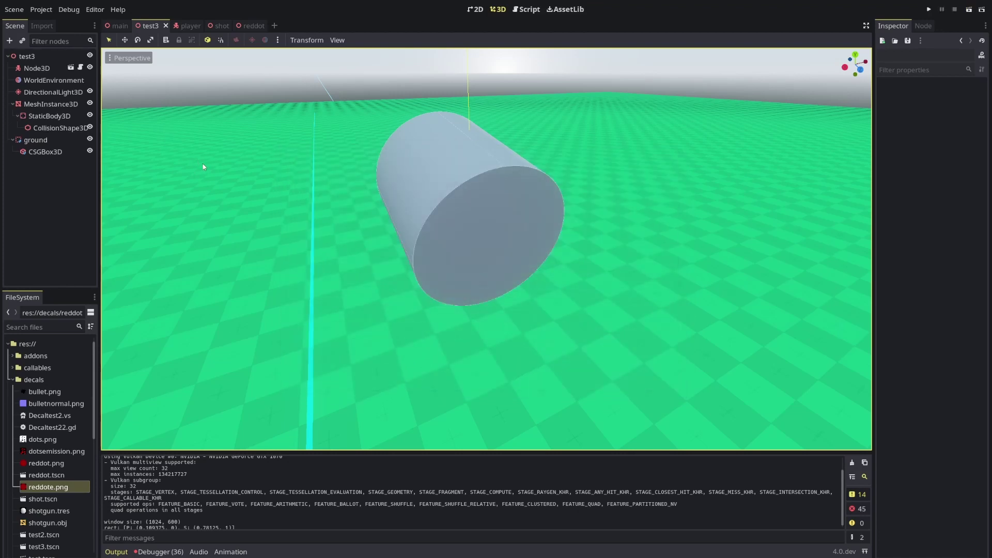
Open the player scene and examine the player body, its reddot node and the shotgun's ray from several angles.
left_click(190, 26)
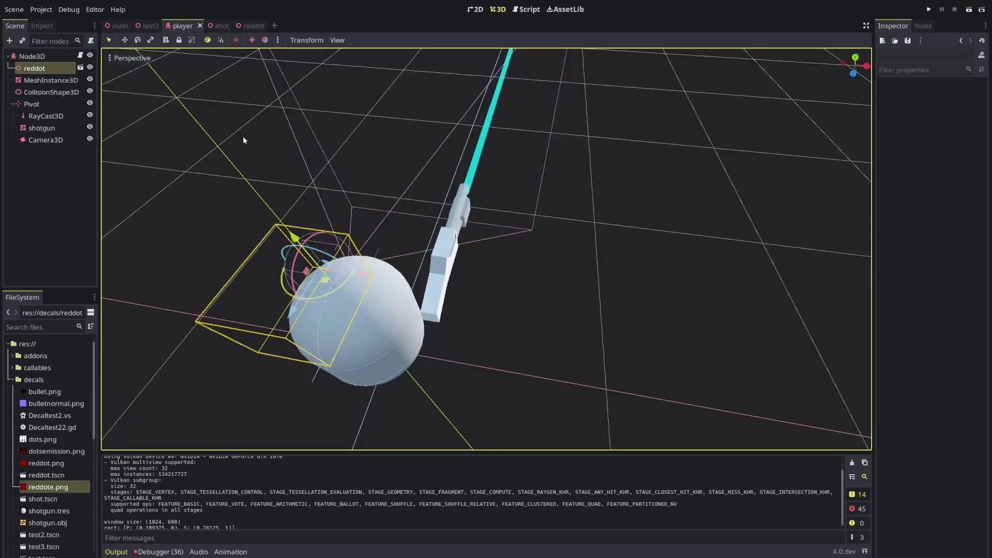
middle_click_drag(244, 140, 412, 129)
middle_click_drag(386, 138, 310, 148)
scroll(310, 148, "down", 8)
middle_click_drag(599, 192, 664, 195)
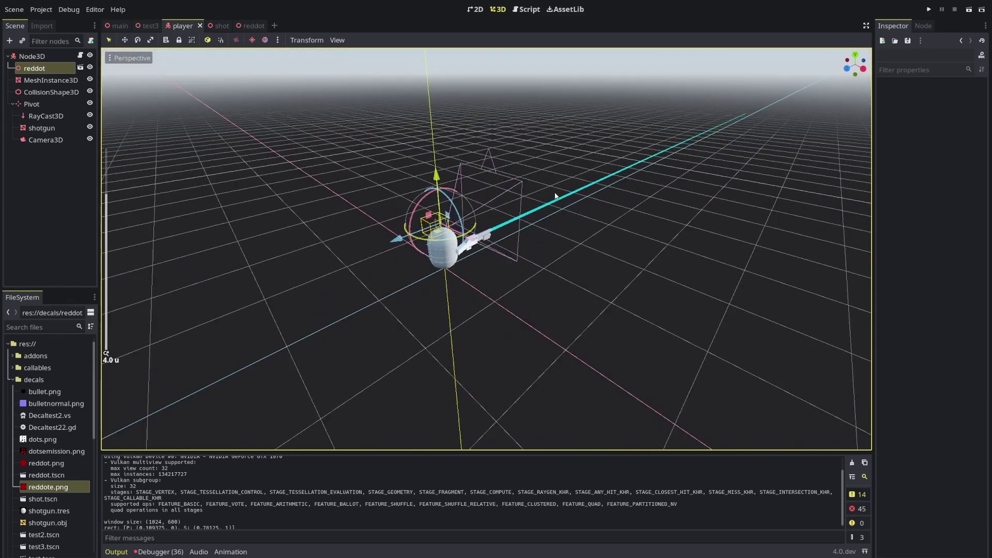
scroll(608, 159, "up", 5)
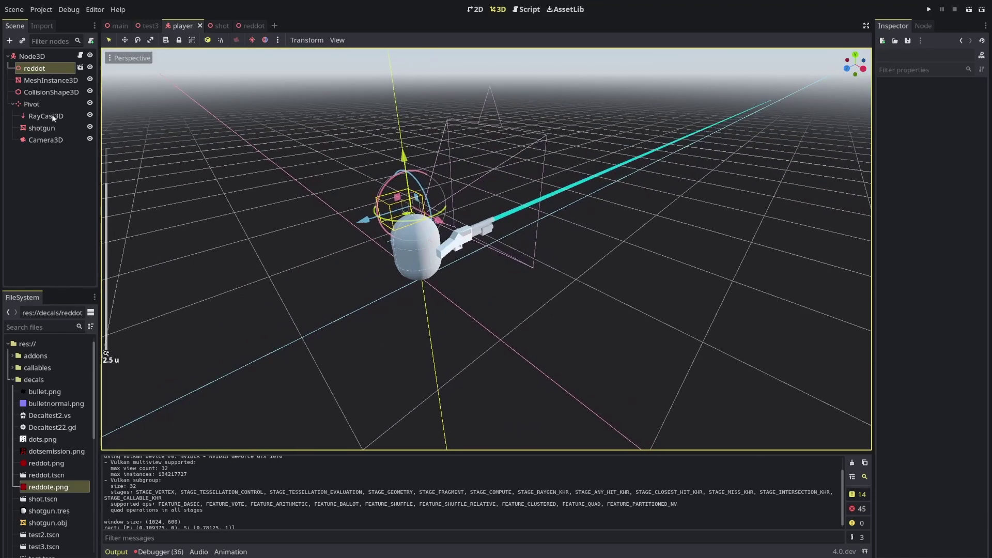
Open the player script and review how _physics_process checks is_colliding and shows the reddot node.
left_click(80, 55)
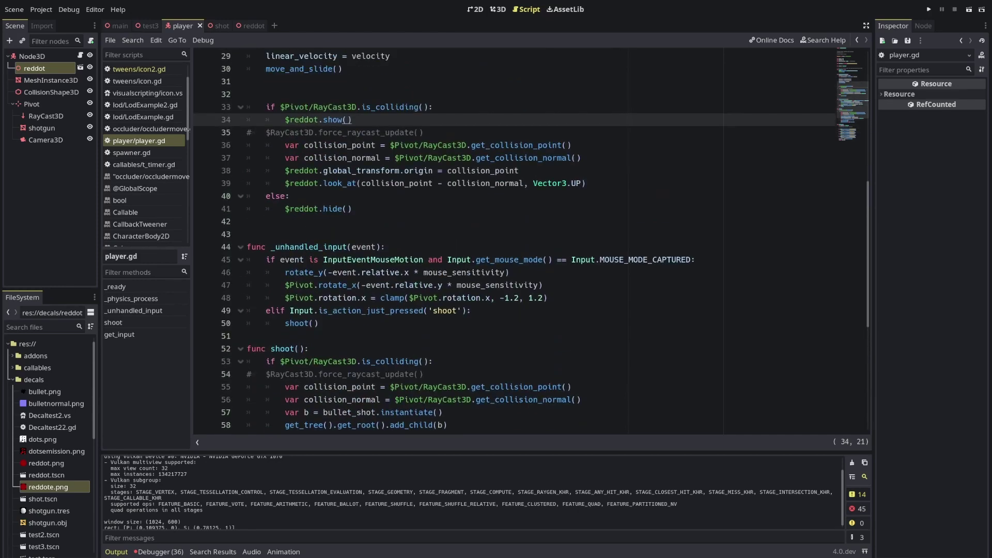
double_click(308, 133)
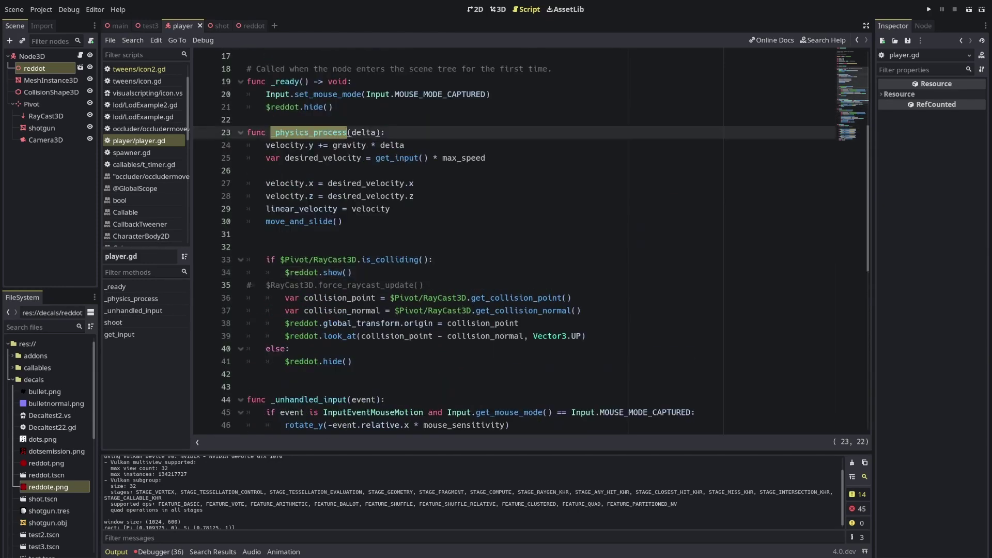
scroll(362, 176, "down", 1)
double_click(394, 221)
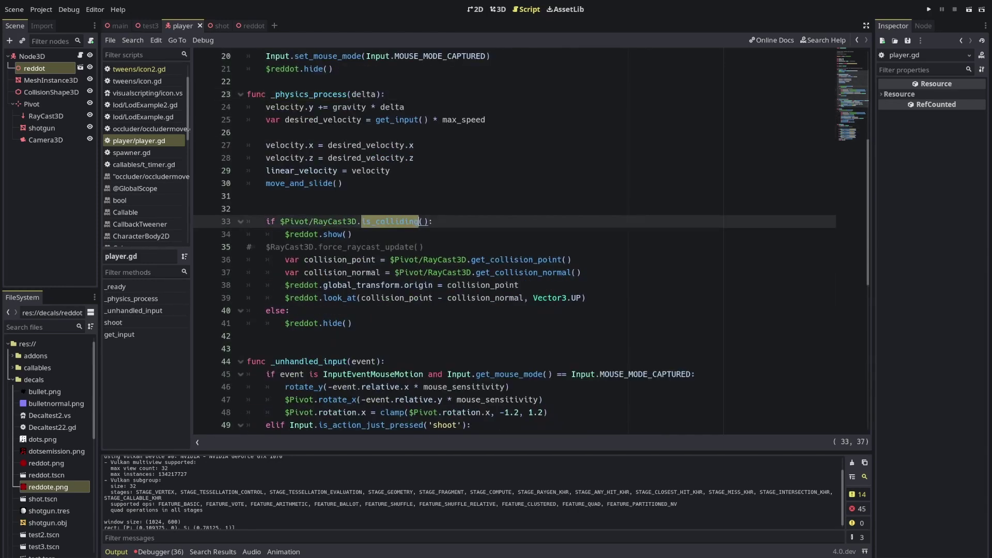
double_click(301, 234)
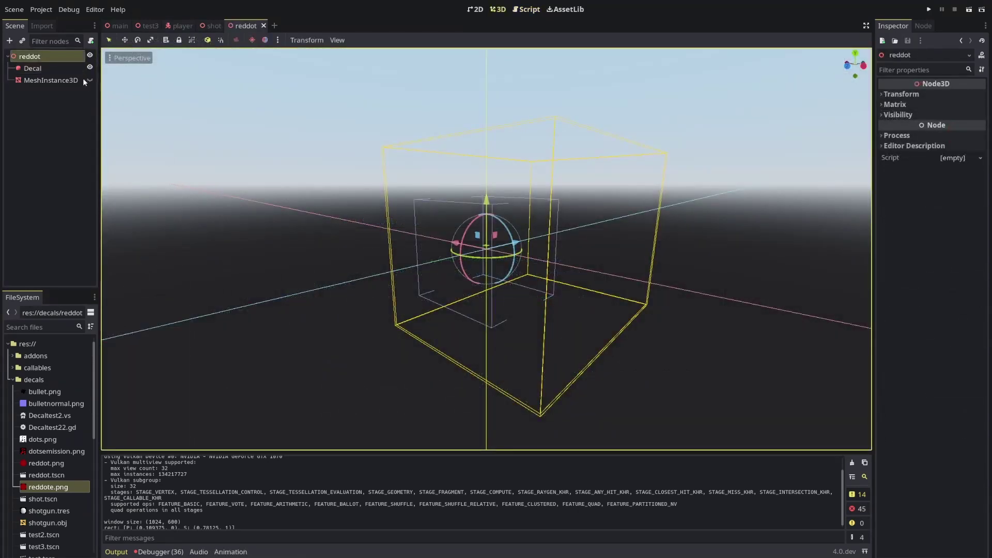
In the reddot scene, show the MeshInstance3D sphere to inspect the decal's projection, hide it again, and save the scene.
left_click(77, 80)
left_click(90, 80)
middle_click_drag(457, 189, 484, 236)
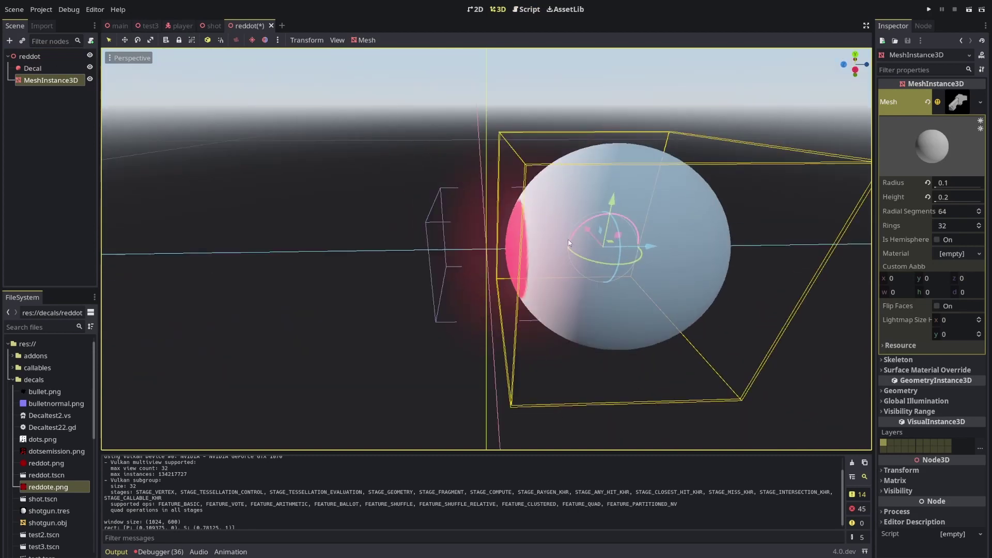
middle_click_drag(569, 242, 834, 333)
left_click(90, 79)
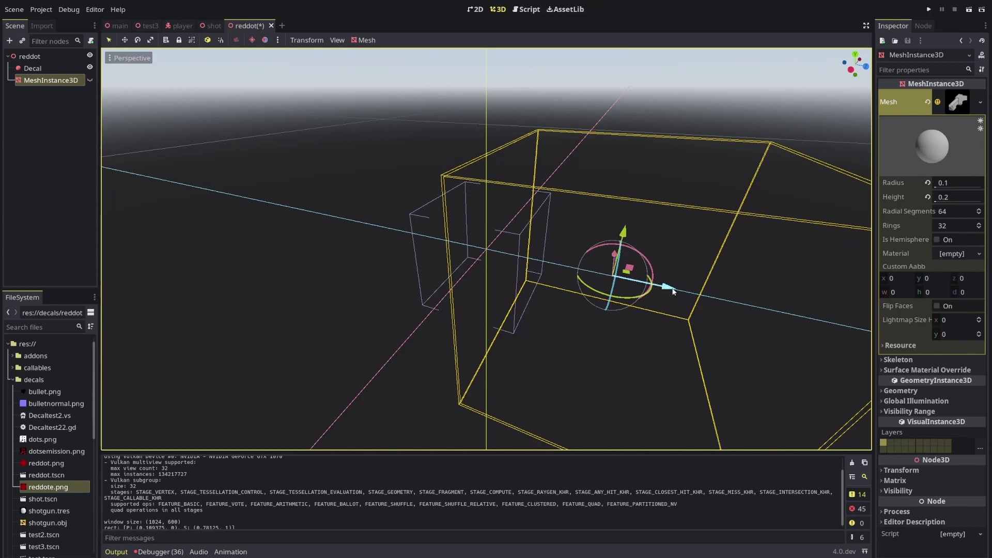
middle_click_drag(654, 288, 781, 274)
key("ctrl+s")
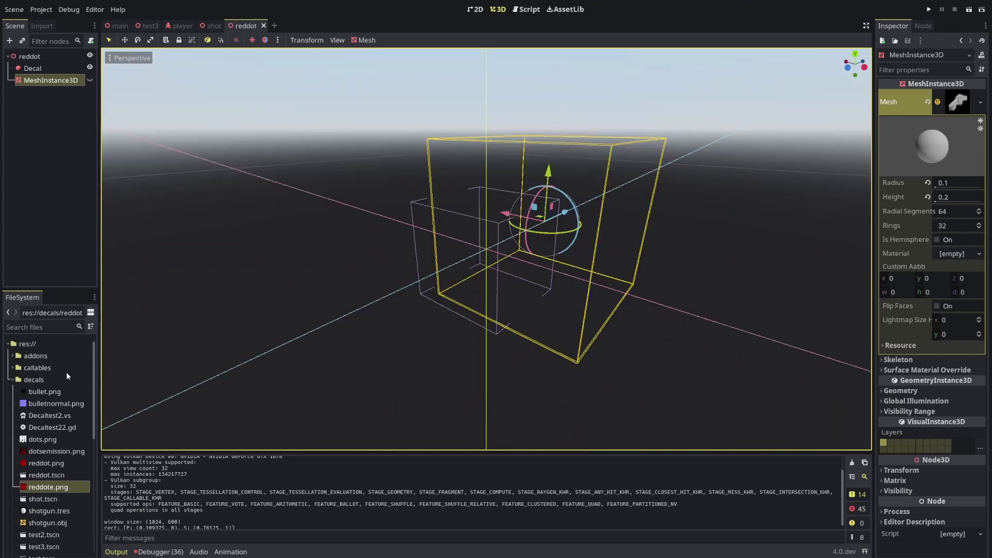
Examine the reddot.png and reddote.png textures and the reddot scene's Decal settings.
left_click(50, 464)
left_click(32, 489)
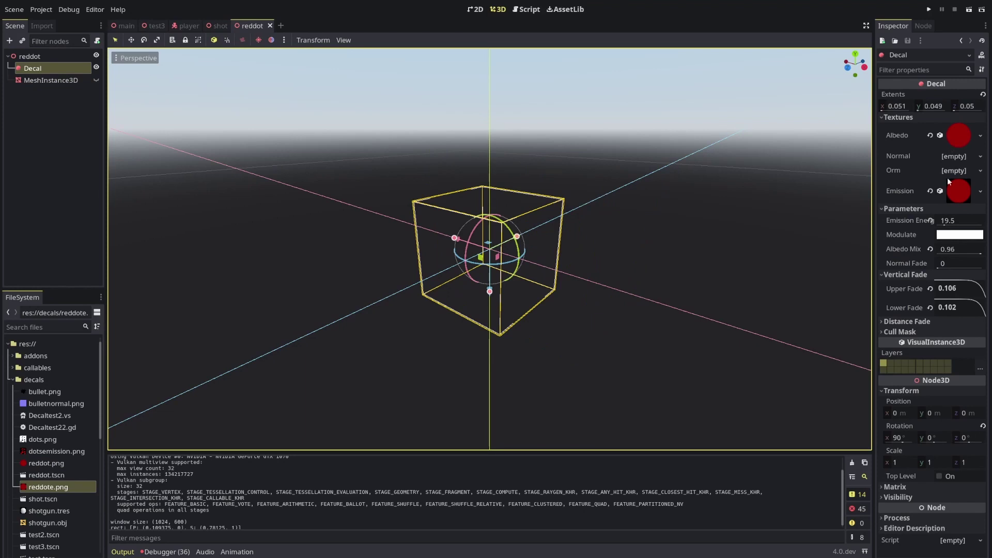
middle_click_drag(655, 223, 510, 265)
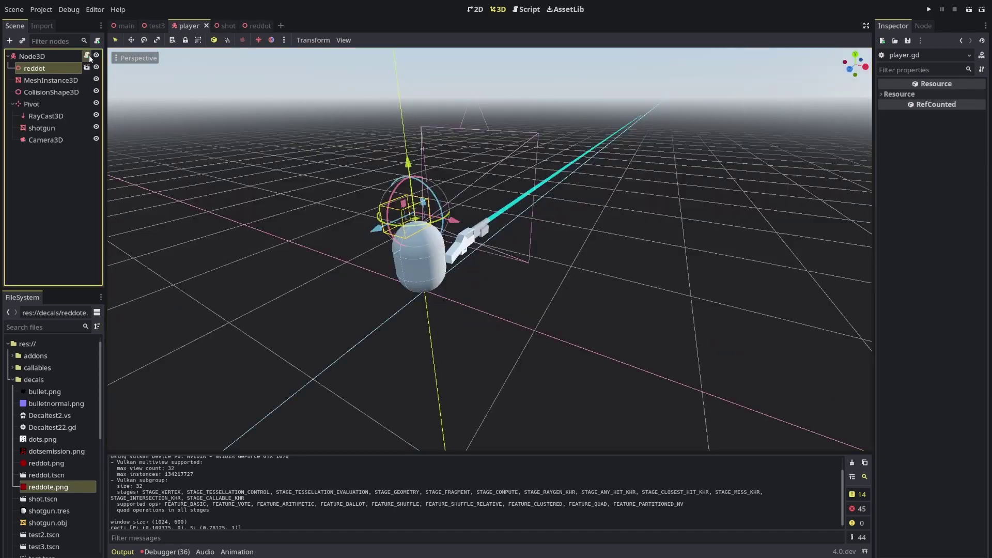
Return to the player script and review the lines that place reddot at the collision point and orient it along the normal.
left_click(92, 57)
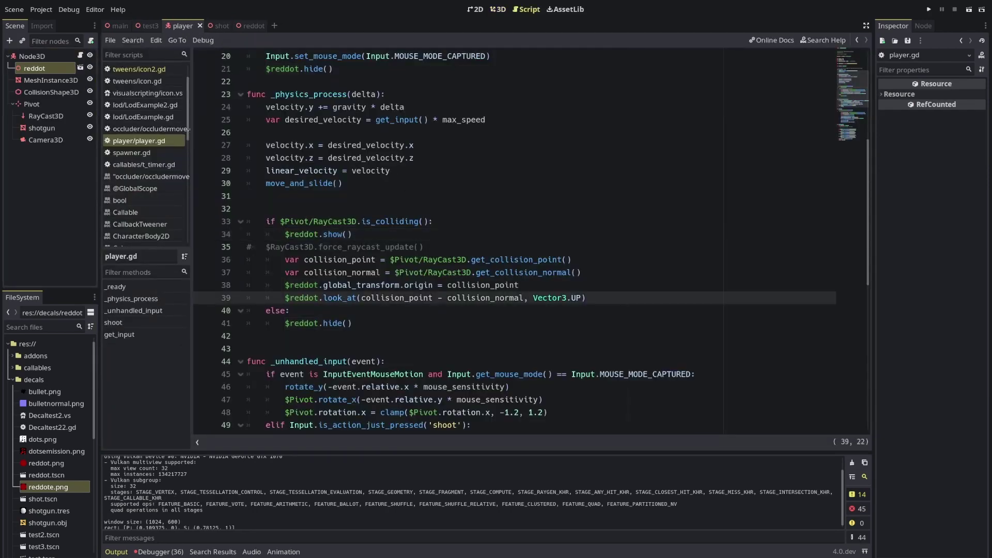
left_click(352, 273)
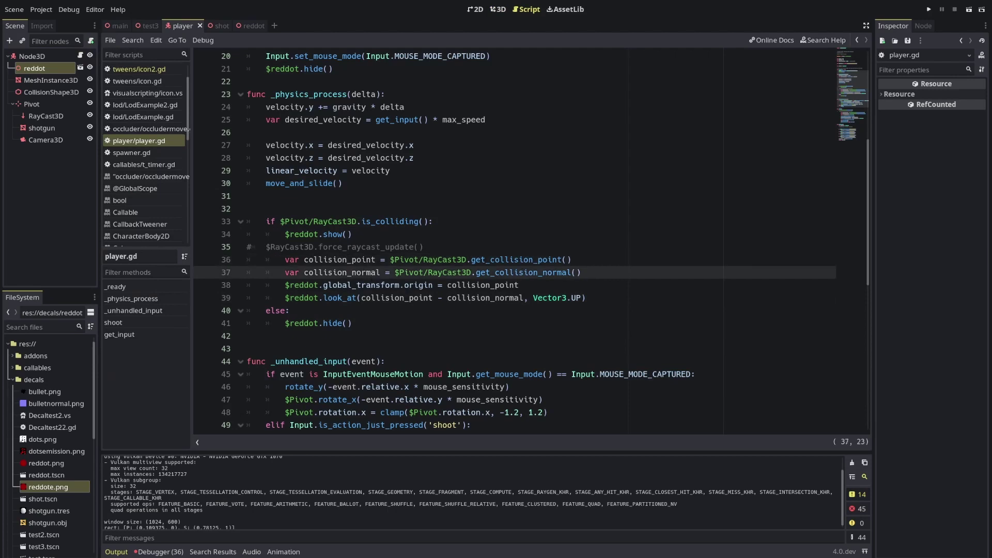
double_click(391, 285)
double_click(303, 285)
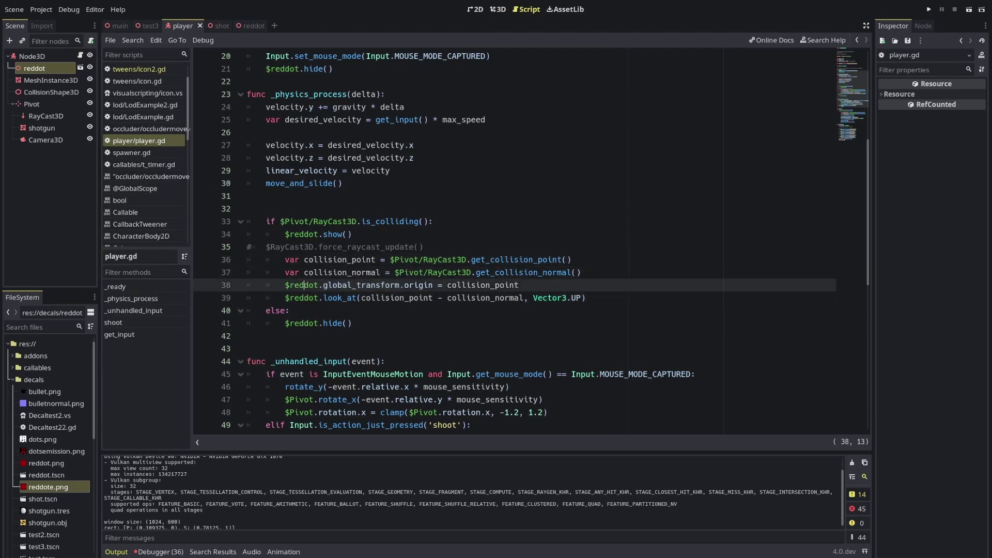
scroll(411, 308, "down", 1)
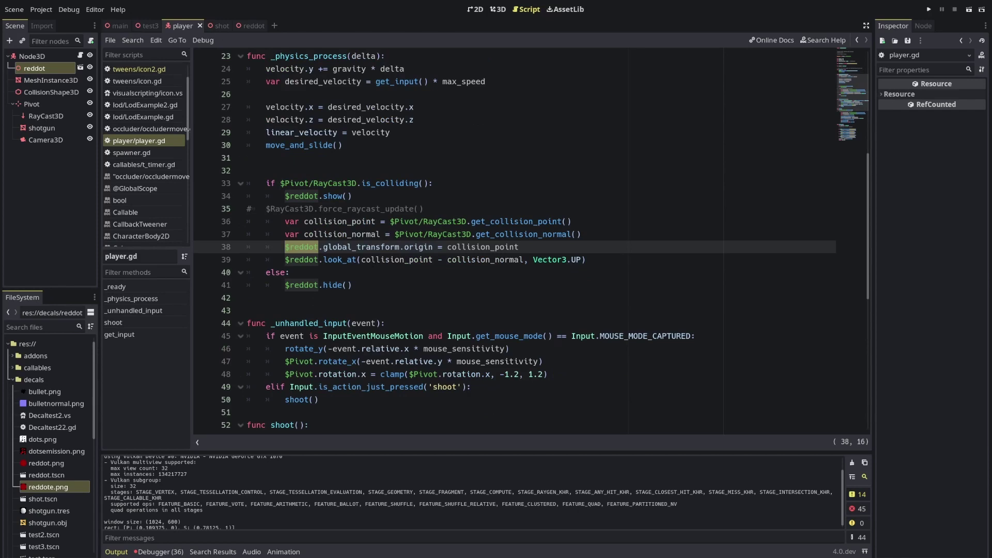
Review the script's shoot function, the 'shoot' input action that calls it, and its is_colliding check.
scroll(532, 244, "down", 8)
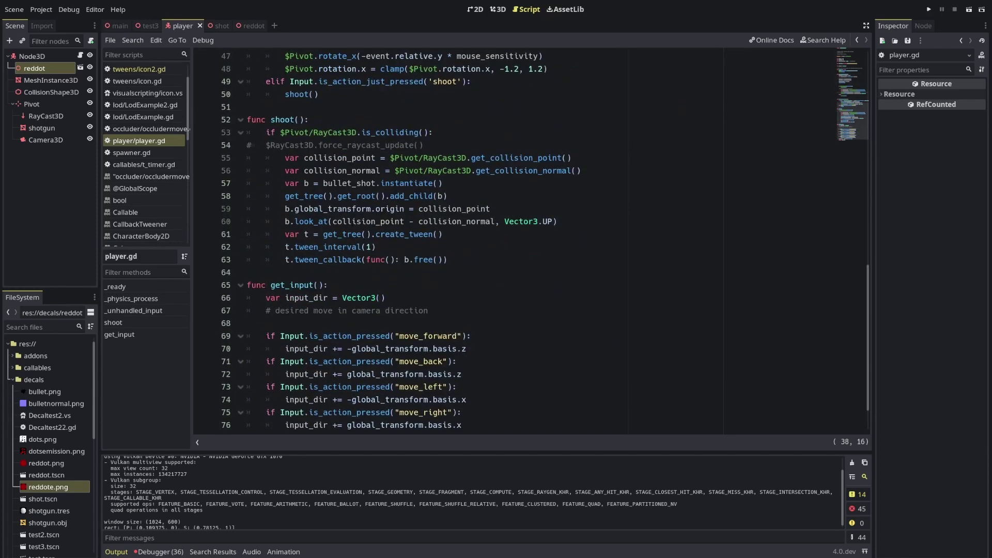
double_click(282, 119)
scroll(282, 119, "up", 2)
double_click(445, 158)
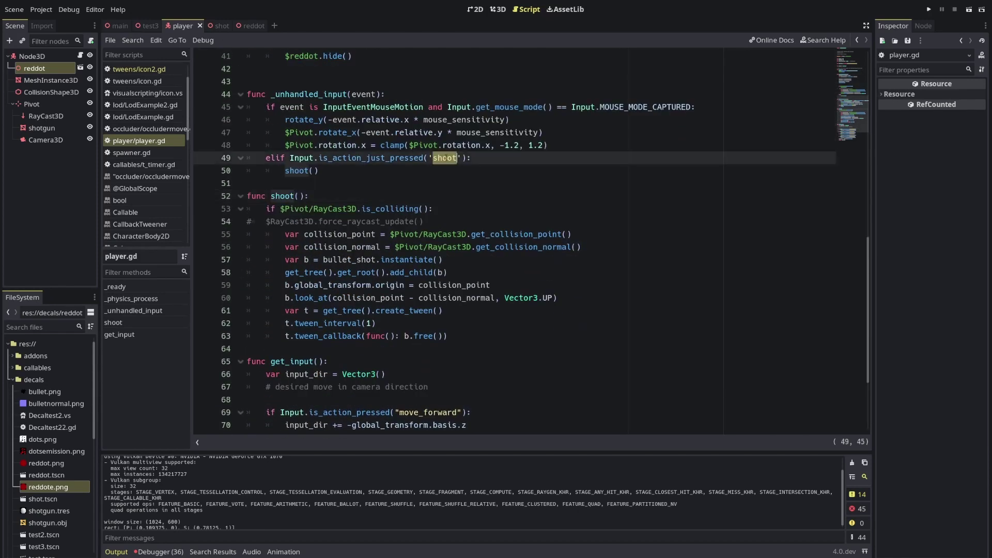
double_click(390, 208)
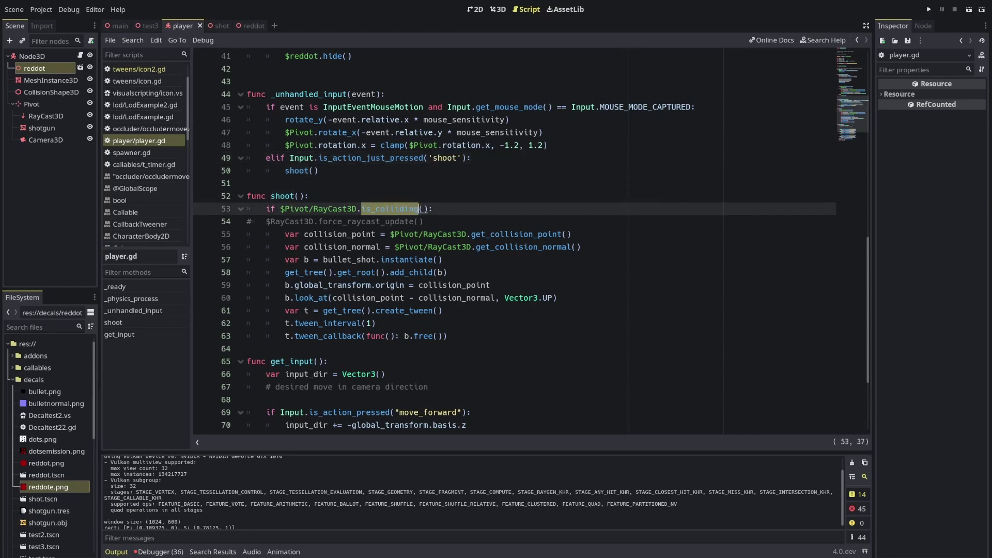
Examine how shoot stores the collision point, instantiates bullet_shot, and adds it to the scene tree's root.
left_click(356, 235)
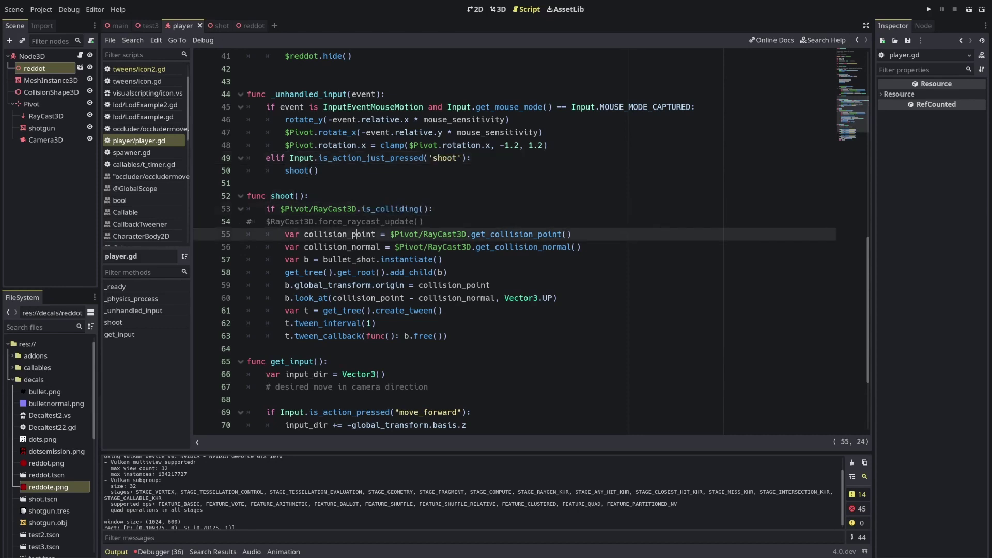
left_click(352, 260)
double_click(350, 259)
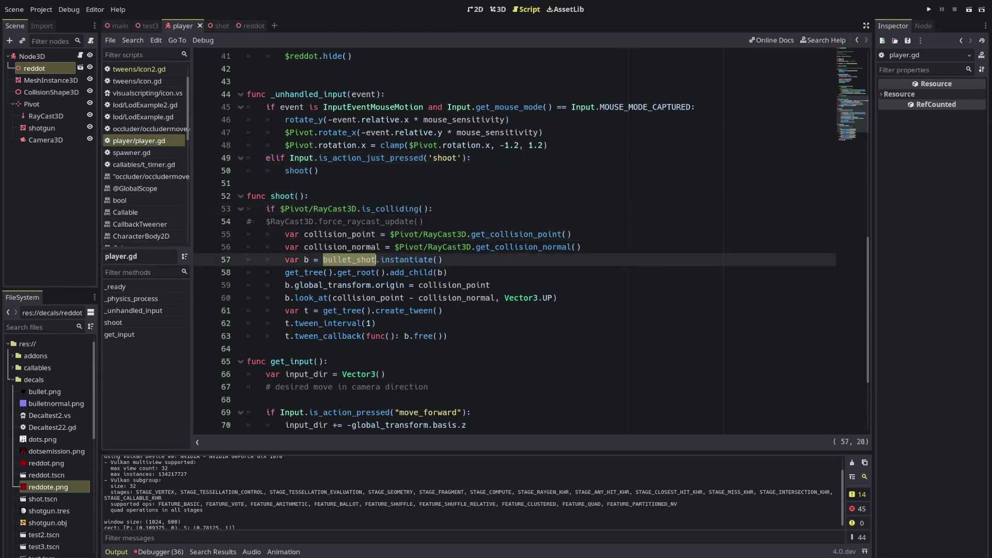
left_click_drag(319, 272, 448, 272)
left_click_drag(448, 272, 337, 273)
double_click(309, 272)
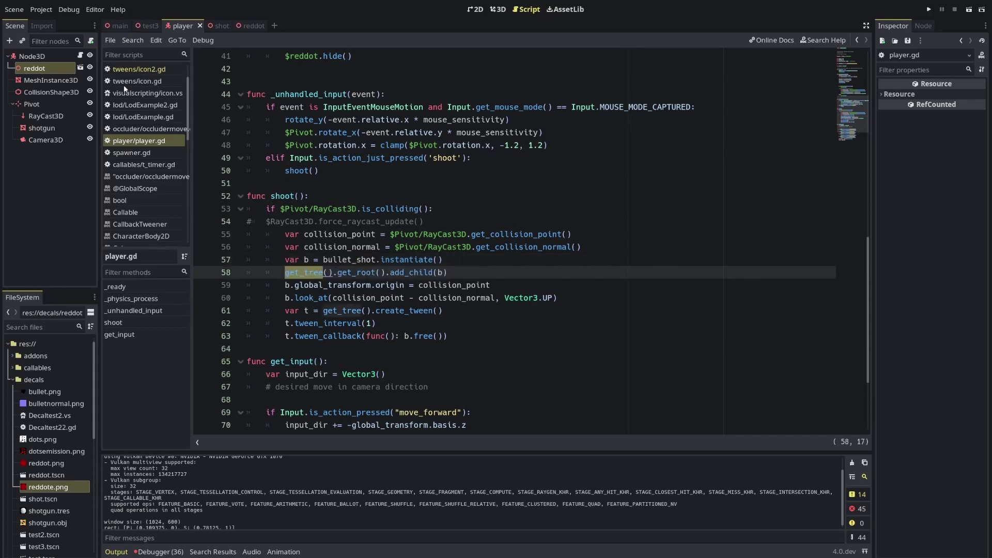
Review the shoot lines that position and orient the bullet hole, create its tween and free it by callback.
left_click_drag(329, 285, 534, 298)
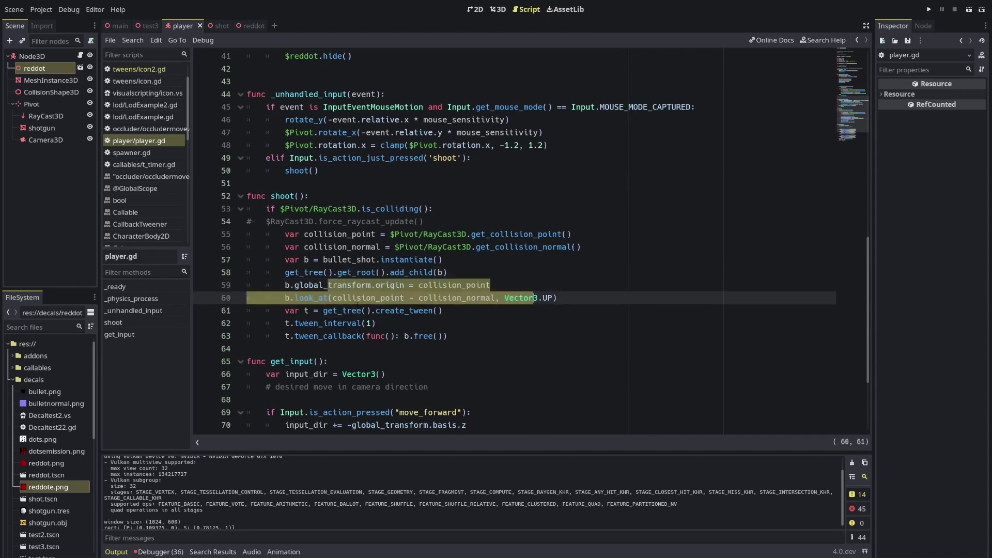
left_click_drag(286, 310, 412, 336)
left_click(449, 336)
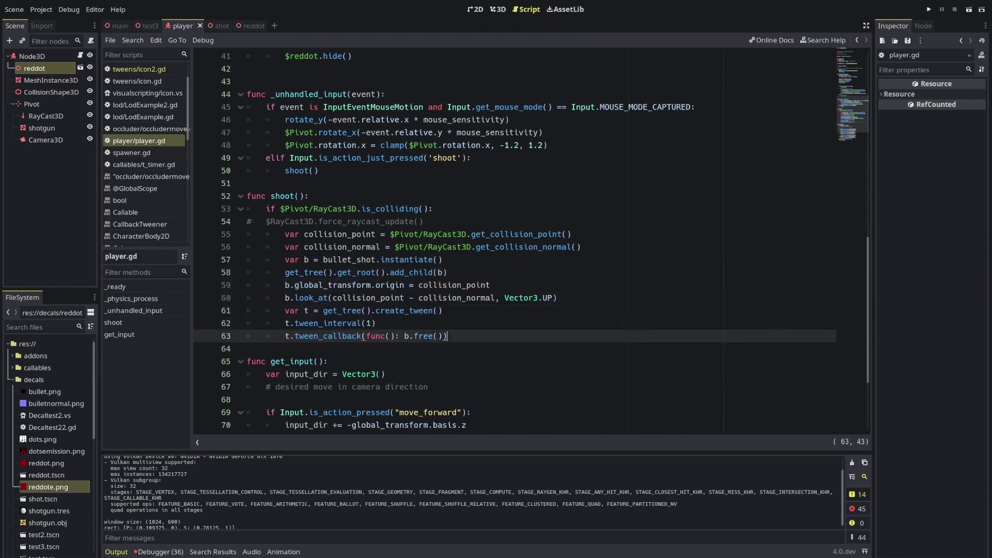
Set the tween_interval in the shoot function to 3, check the tween_callback line that frees the bullet hole, and save the script.
double_click(369, 323)
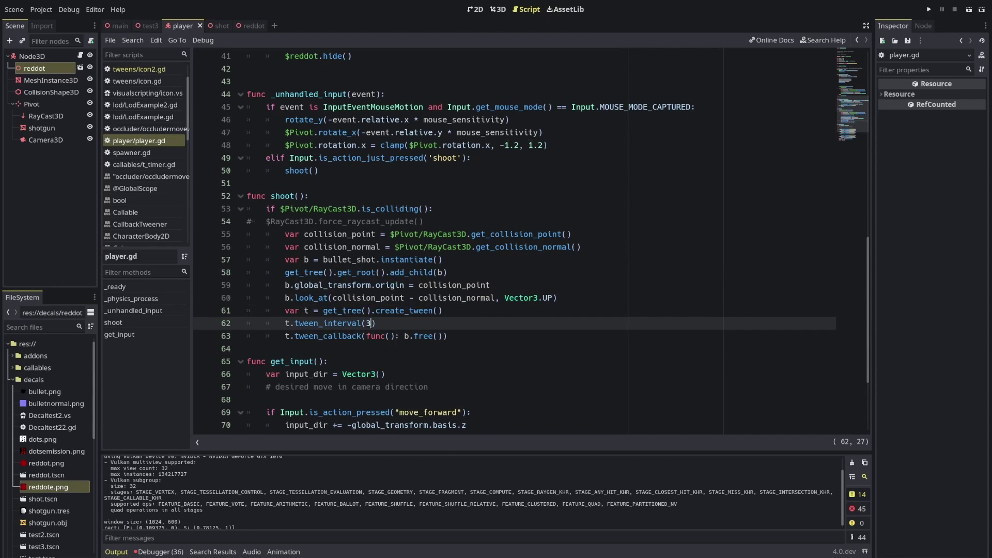
double_click(362, 336)
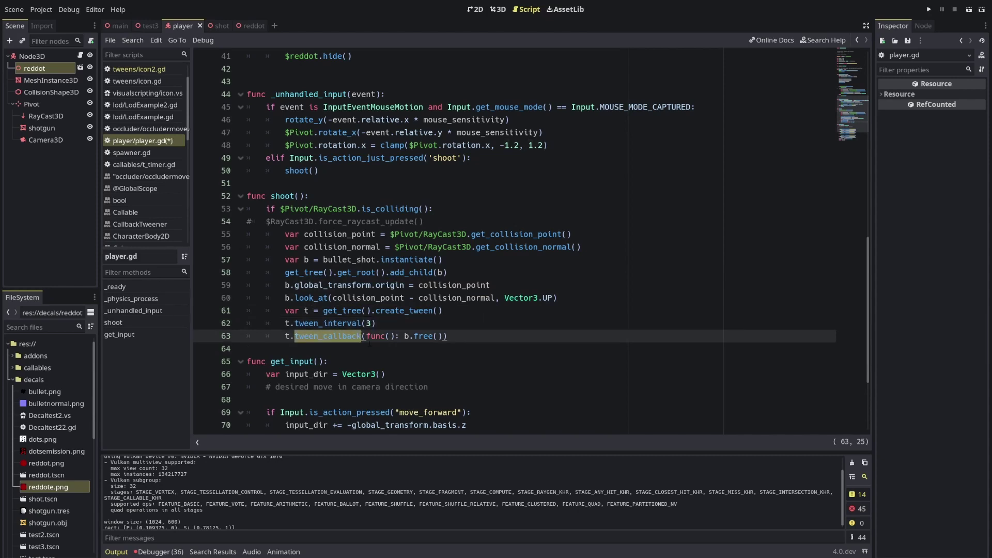
double_click(433, 336)
left_click_drag(469, 339, 205, 303)
left_click(377, 323)
key("ctrl+s")
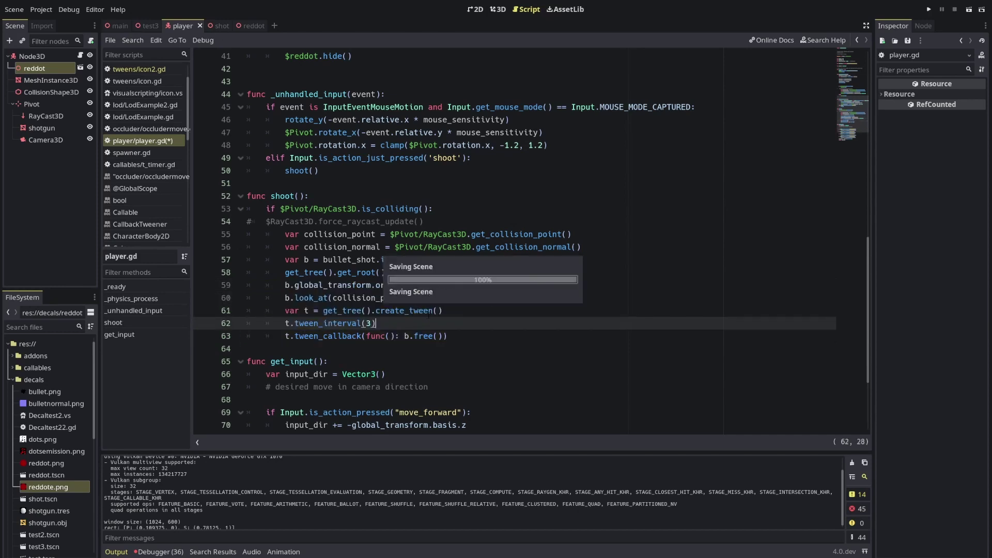
Run the project, shoot the cylinder repeatedly from different sides to test the bullet-hole decals, and quit the game.
key("F5")
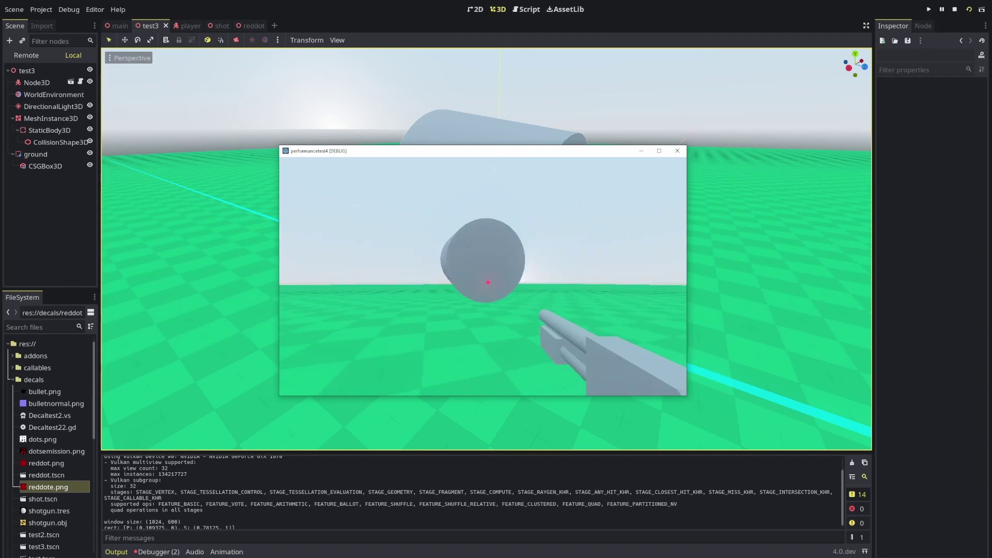
left_click(483, 277)
left_click(482, 276)
left_click(482, 277)
left_click(483, 277)
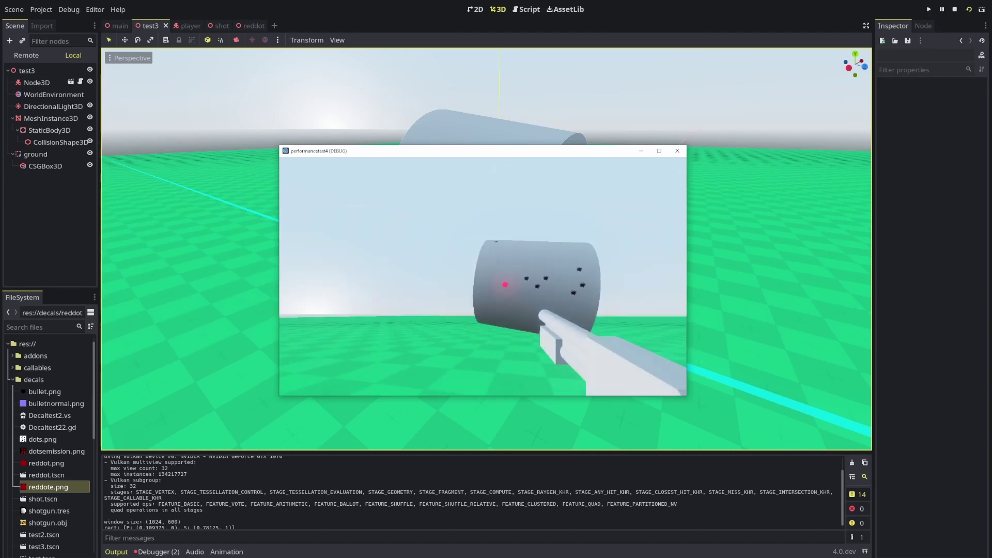
left_click(483, 277)
left_click(483, 277)
left_click(483, 276)
key("Escape")
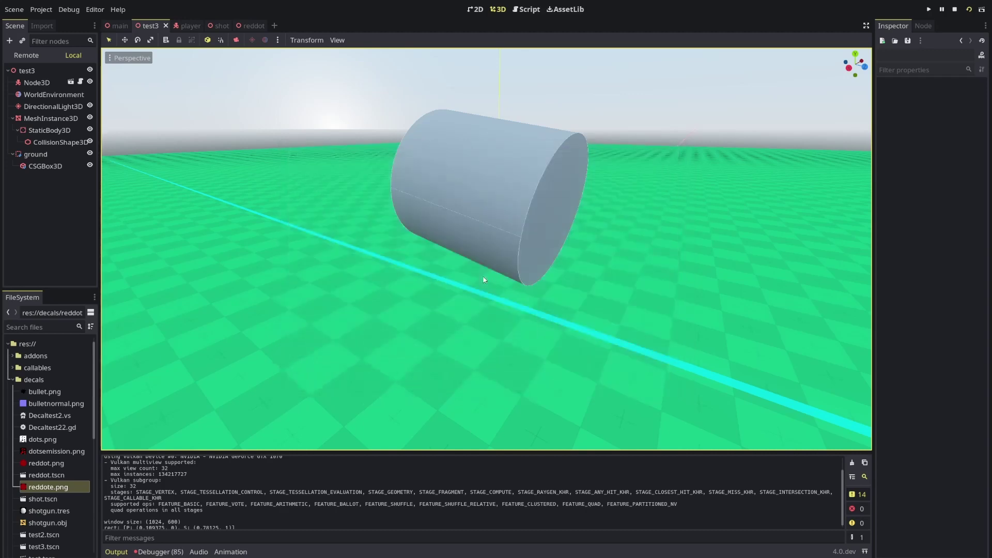
Examine the diorama model in the unsaved scene from several angles and distances, including the yard and the house roof.
middle_click_drag(414, 228, 458, 224)
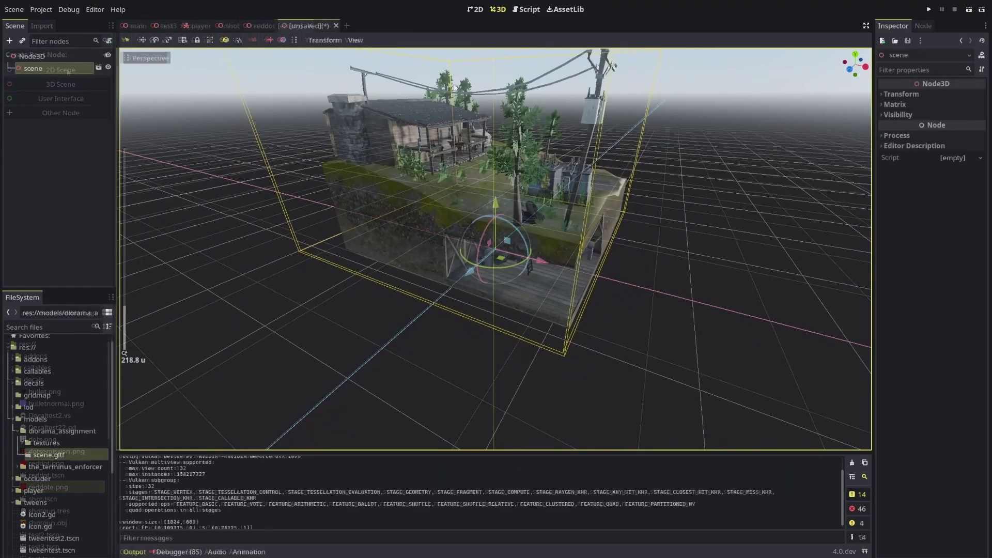
scroll(490, 155, "up", 3)
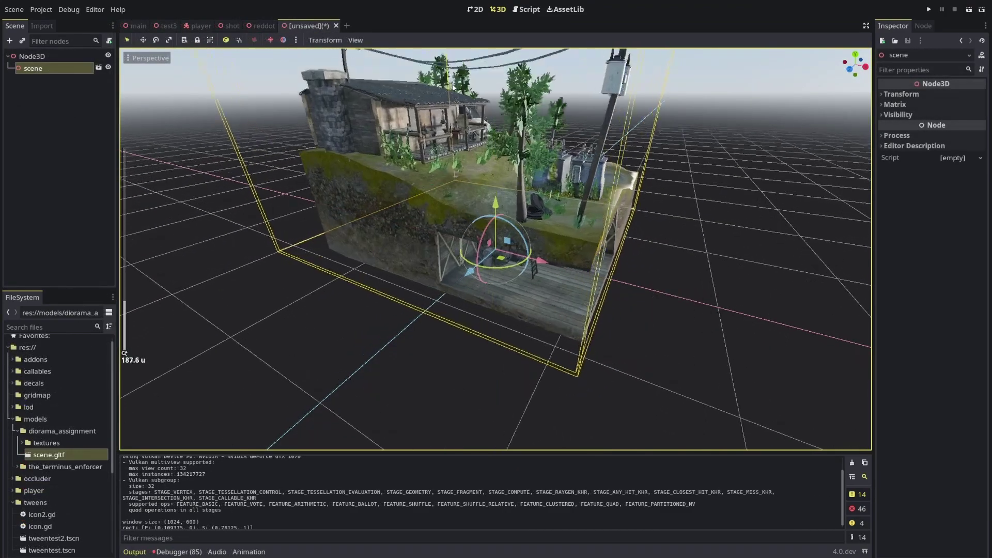
middle_click_drag(490, 155, 308, 83)
scroll(517, 259, "down", 2)
scroll(517, 259, "up", 12)
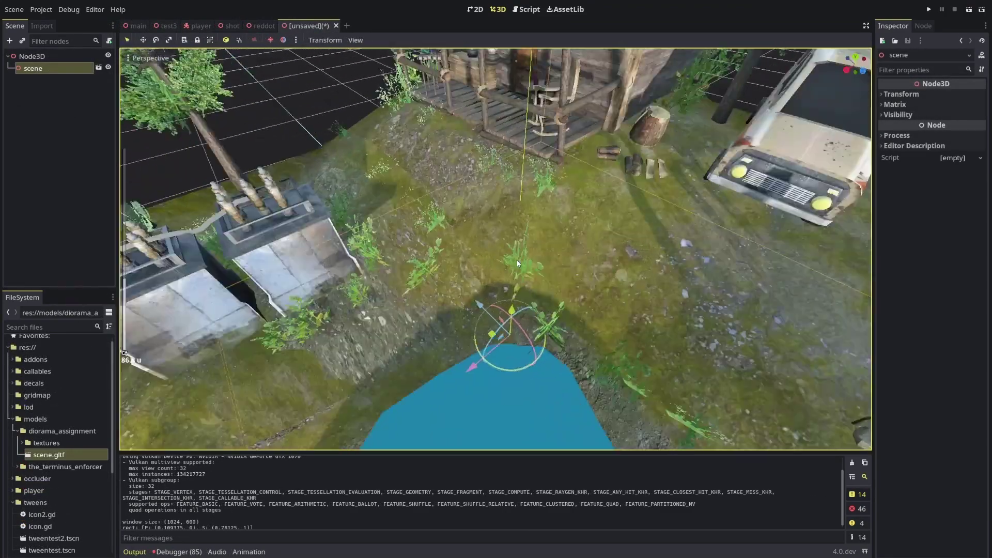
scroll(517, 259, "down", 14)
scroll(517, 260, "up", 5)
scroll(517, 259, "down", 6)
scroll(544, 250, "up", 6)
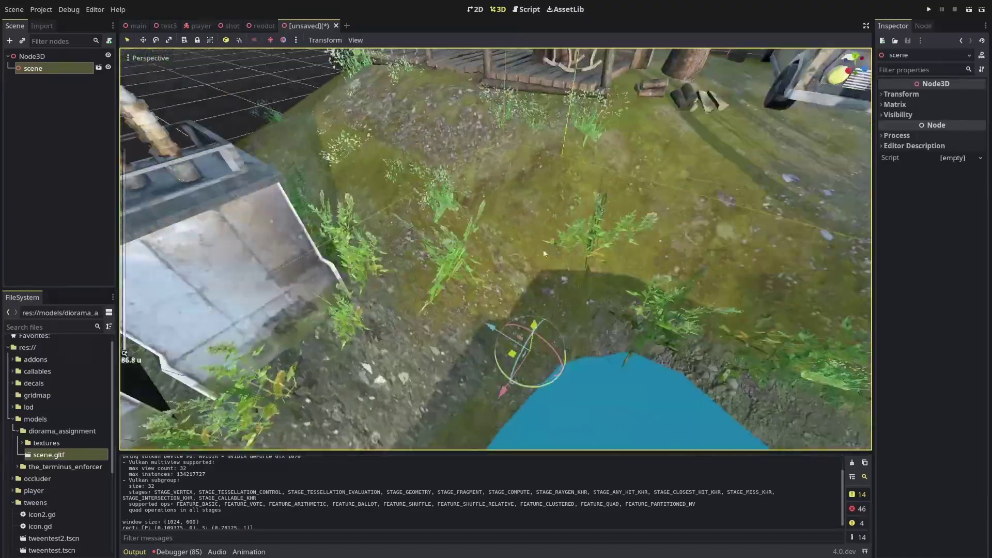
scroll(581, 225, "down", 3)
middle_click_drag(581, 225, 538, 232)
scroll(538, 231, "up", 2)
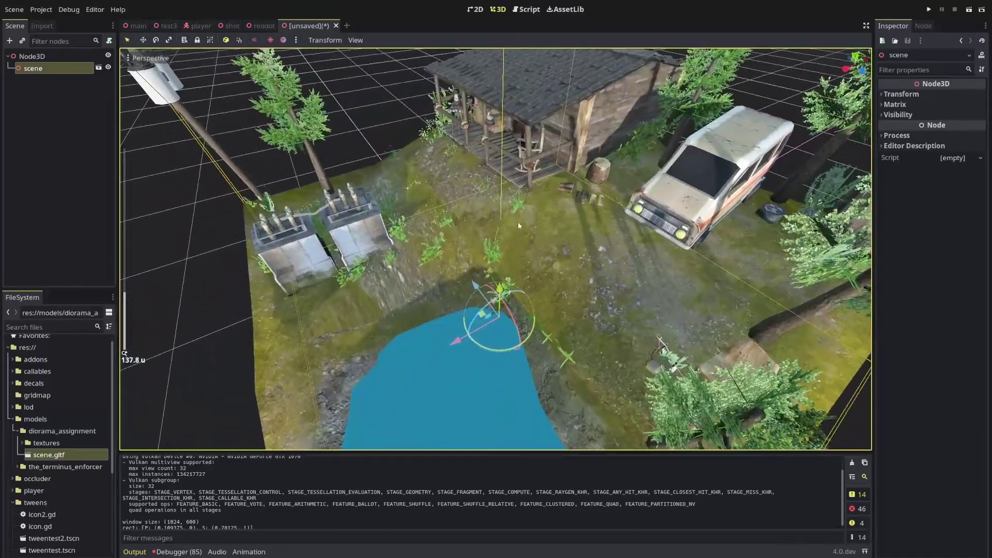
right_click(59, 66)
middle_click_drag(476, 141, 647, 177)
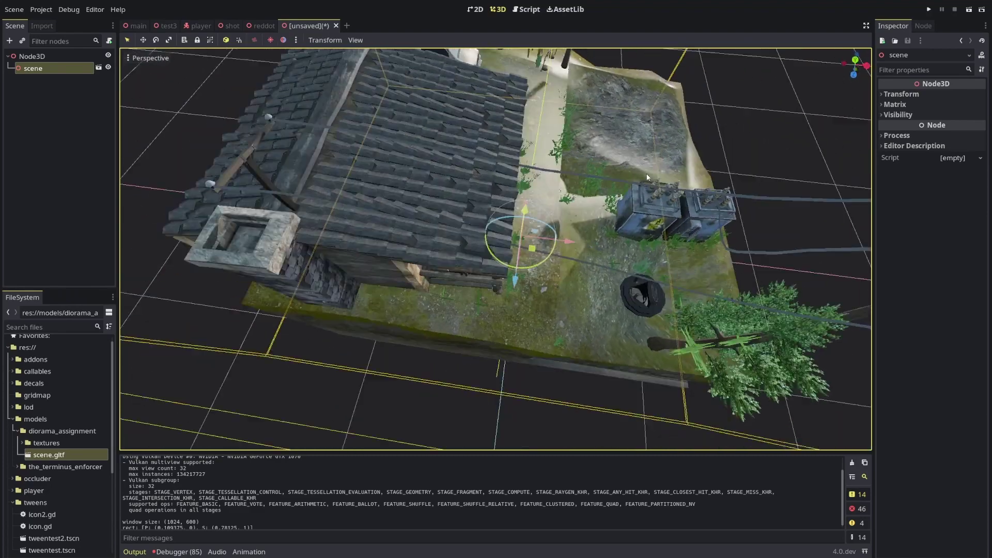
middle_click_drag(460, 149, 418, 146)
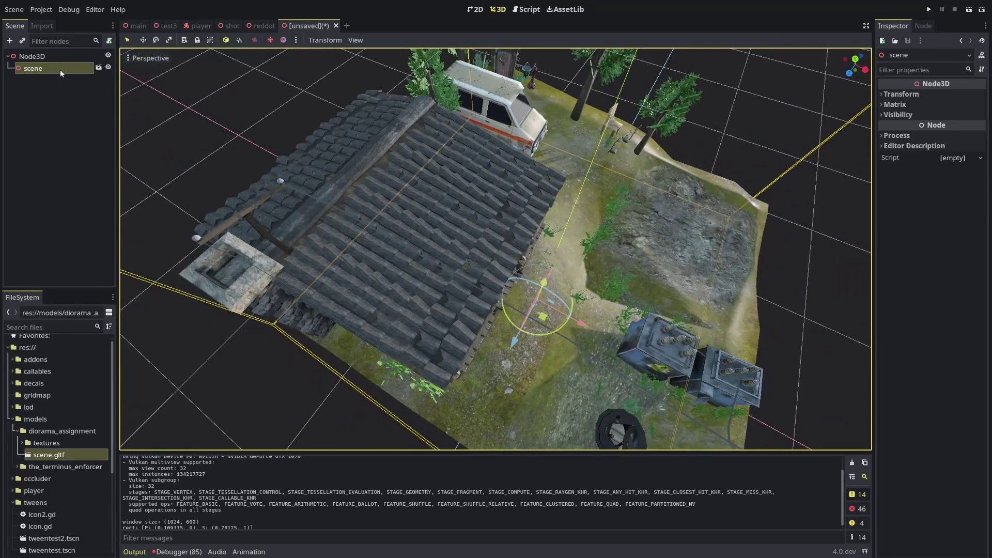
Add a Decal node under the root Node3D and set its Albedo texture to white.png from the decals folder.
right_click(55, 57)
left_click(82, 65)
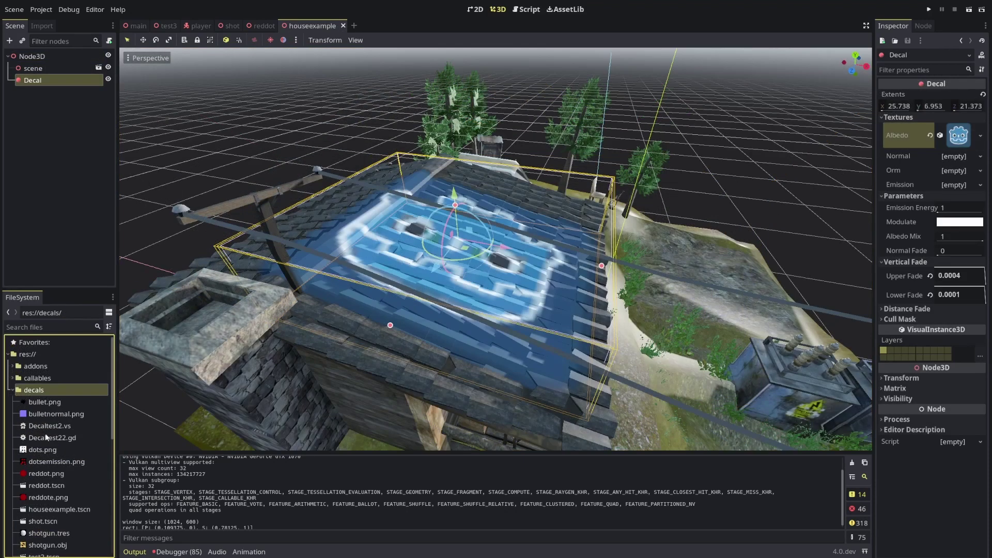
scroll(50, 477, "down", 3)
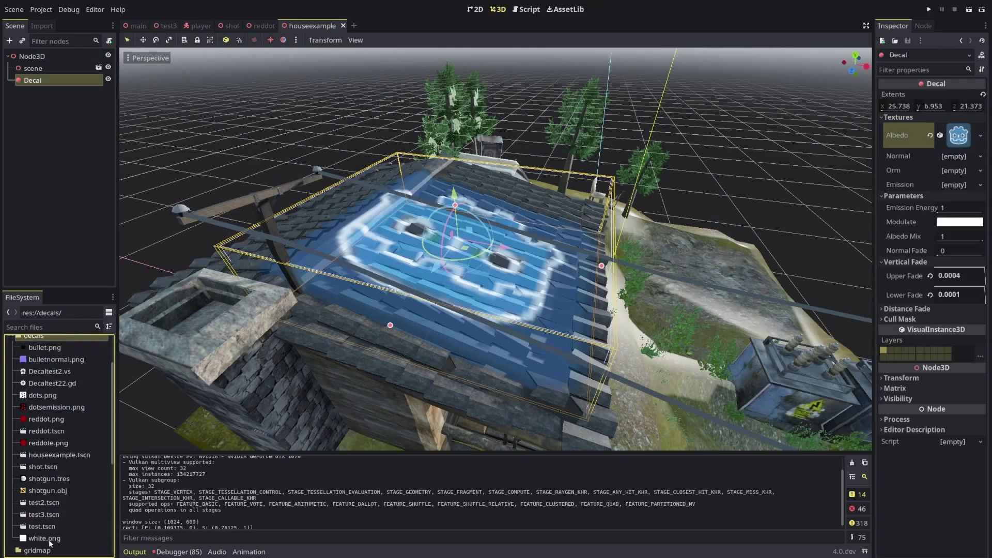
left_click_drag(49, 542, 889, 139)
left_click_drag(954, 138, 953, 138)
Resize the decal's box over the house roof to an X extent of about 20.1.
middle_click_drag(564, 162, 532, 174)
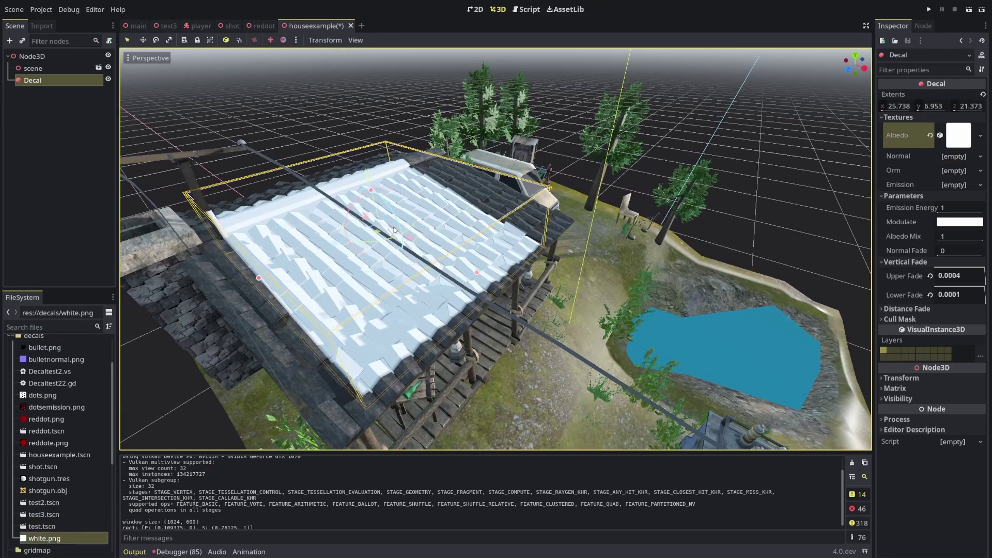
middle_click_drag(394, 227, 442, 251)
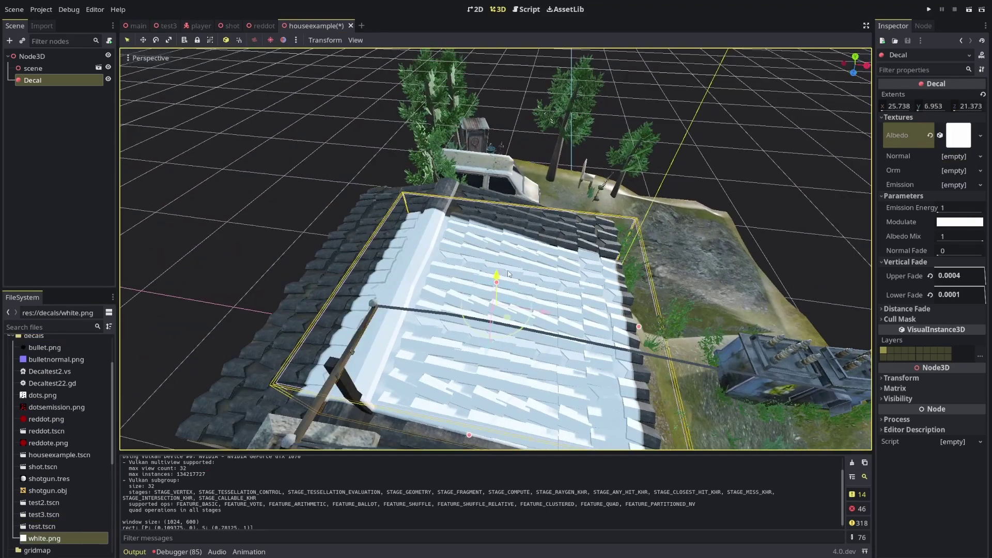
middle_click_drag(508, 274, 449, 228)
left_click_drag(463, 263, 427, 247)
middle_click_drag(427, 247, 454, 251)
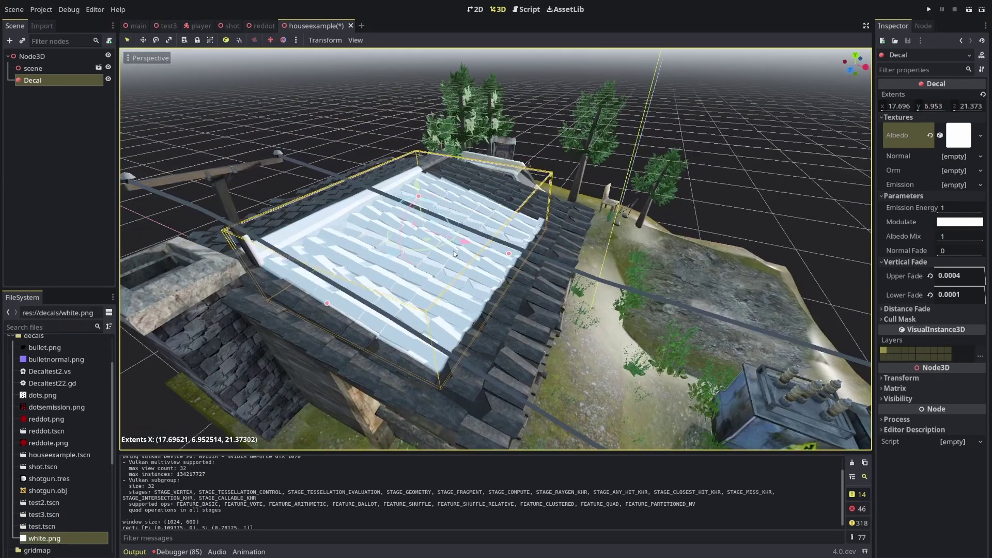
left_click_drag(515, 261, 527, 258)
middle_click_drag(469, 241, 488, 214)
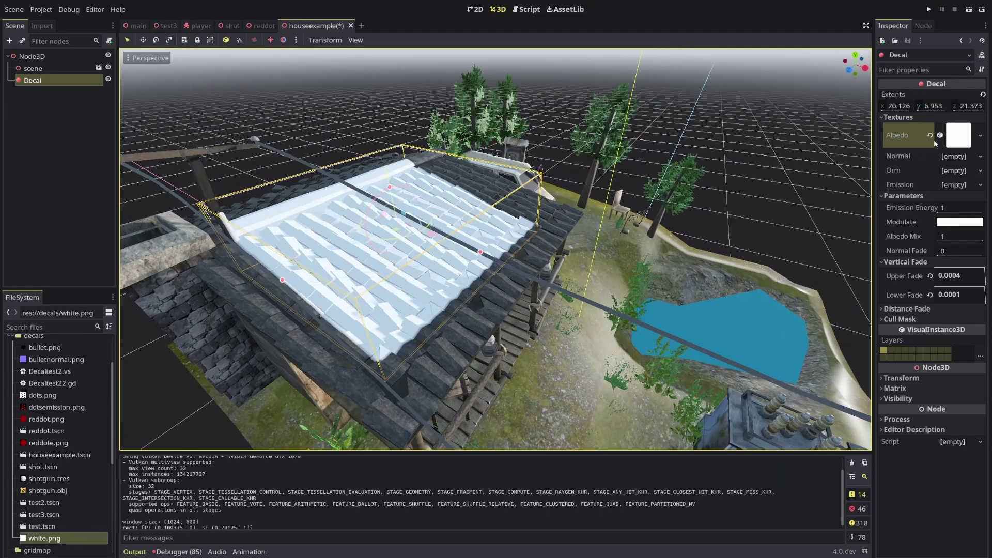
Set the decal's Albedo Mix to 0.18, Upper Fade to 0.344 and Lower Fade to 0.504, and enlarge its extents to about 52.2 × 8.2 × 42.2.
mouse_move(950, 237)
left_mouse_down()
mouse_move(907, 236)
mouse_move(945, 238)
left_mouse_up()
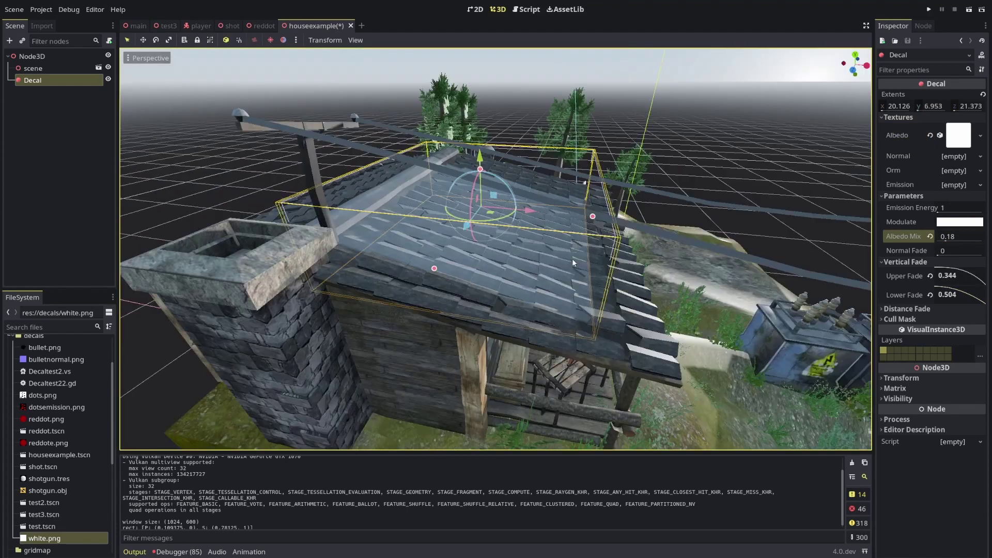
middle_click_drag(572, 258, 513, 231)
left_click_drag(513, 230, 729, 215)
scroll(539, 212, "up", 3)
scroll(539, 212, "down", 3)
left_click_drag(576, 260, 589, 310)
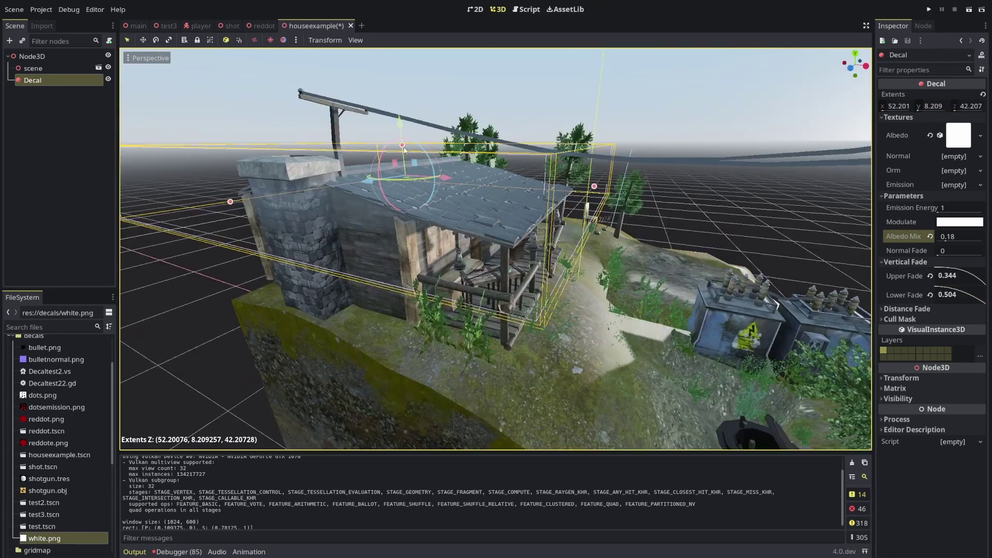
left_click_drag(399, 124, 432, 124)
middle_click_drag(486, 155, 407, 205)
middle_click_drag(487, 235, 666, 186)
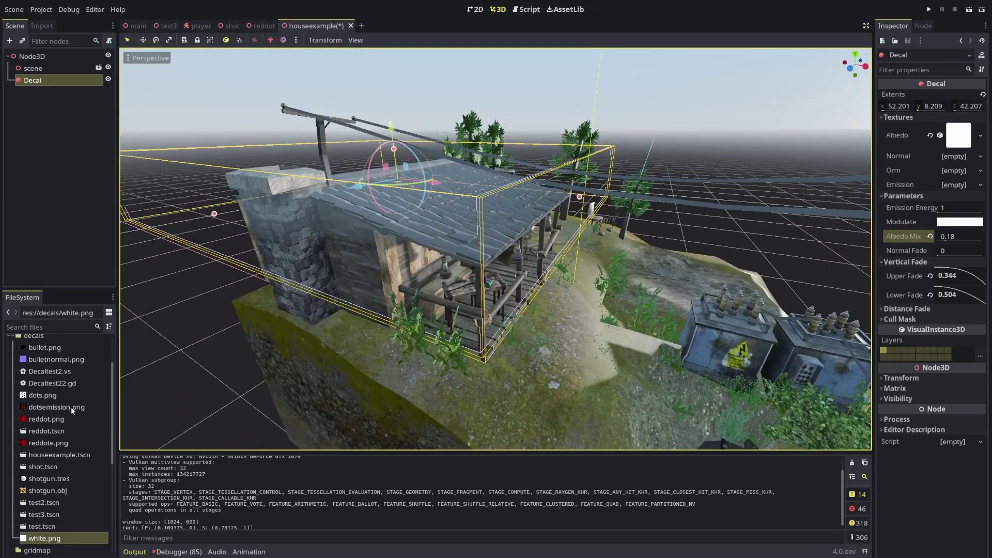
Assign white.png as the decal's Emission texture, set Emission Energy to 0.17, and raise the decal slightly.
left_click_drag(44, 543, 959, 185)
left_click(960, 220)
type("0")
type(".17")
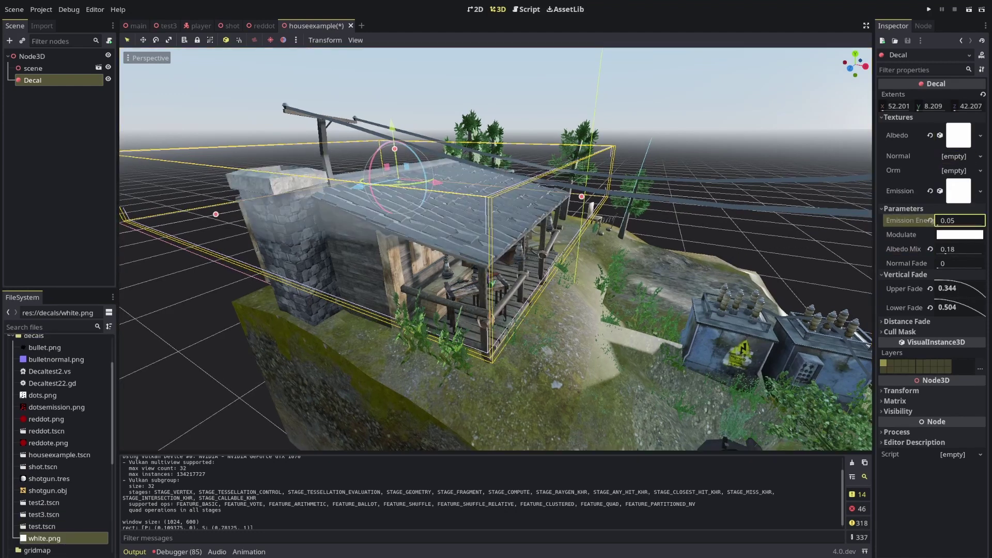
key("Return")
mouse_move(387, 127)
left_mouse_down()
mouse_move(387, 107)
mouse_move(387, 122)
left_mouse_up()
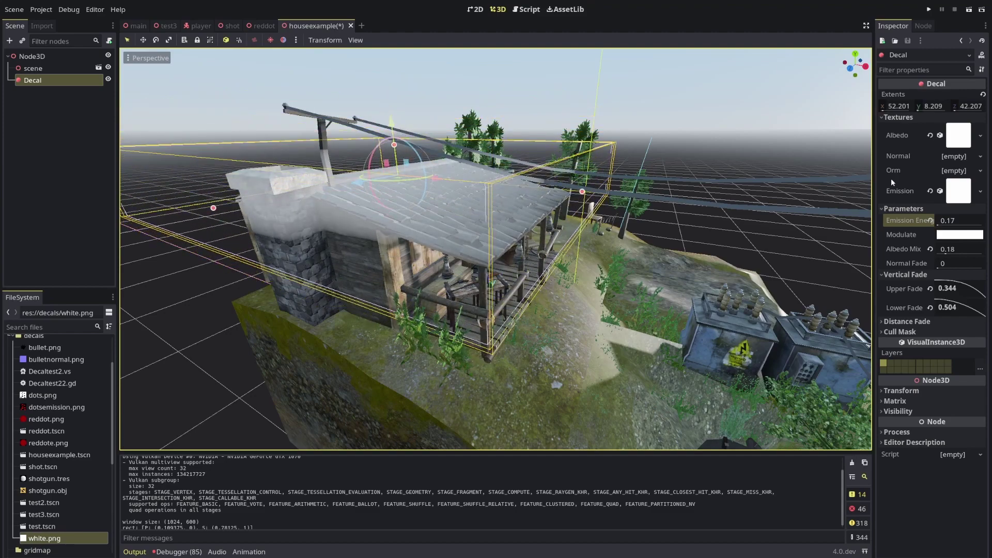
Enlarge the decal's extents to about 140.1 × 24.2 × 153.5 so its box spans the whole diorama.
middle_click_drag(568, 258, 469, 209)
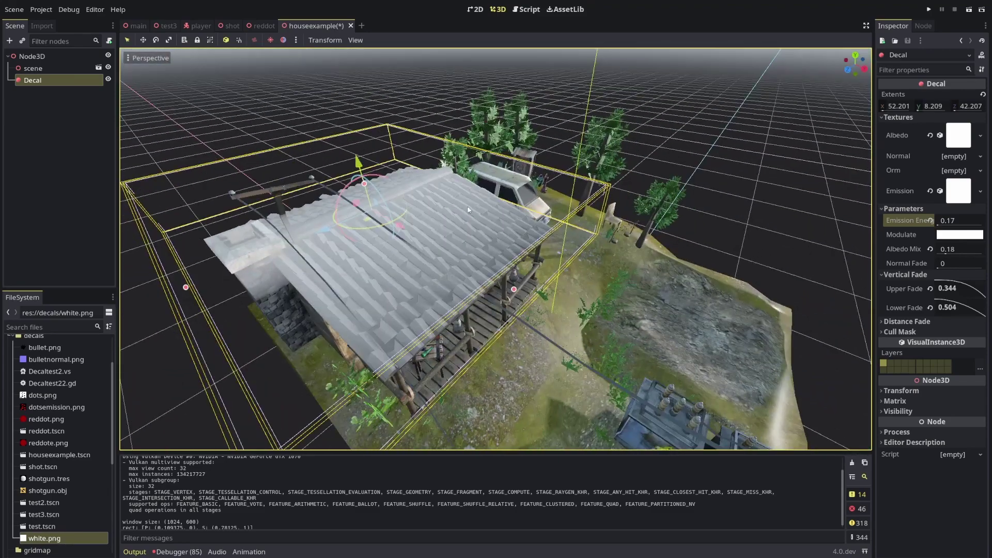
middle_click_drag(410, 235, 439, 220)
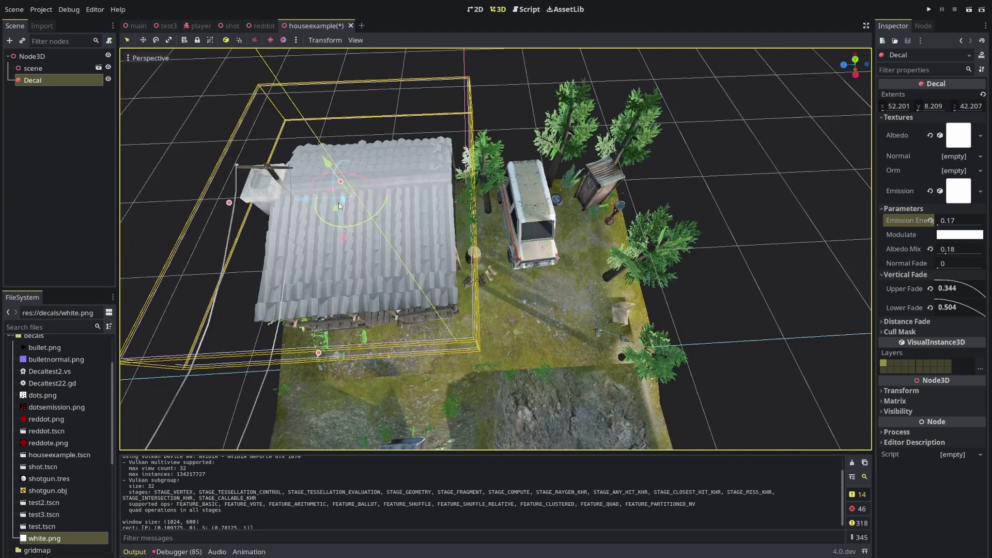
left_click_drag(339, 206, 237, 233)
scroll(397, 209, "down", 1)
scroll(443, 233, "down", 6)
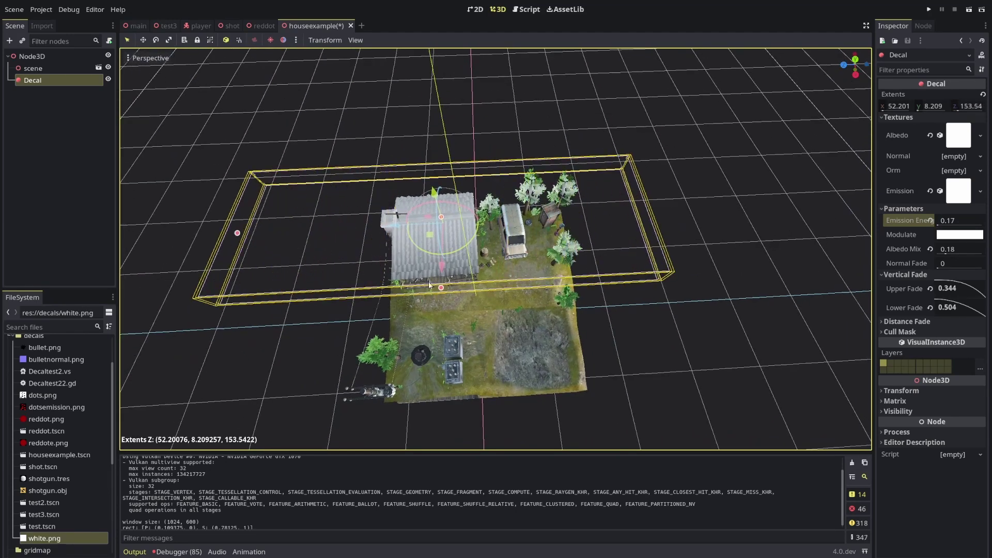
left_click_drag(441, 291, 470, 361)
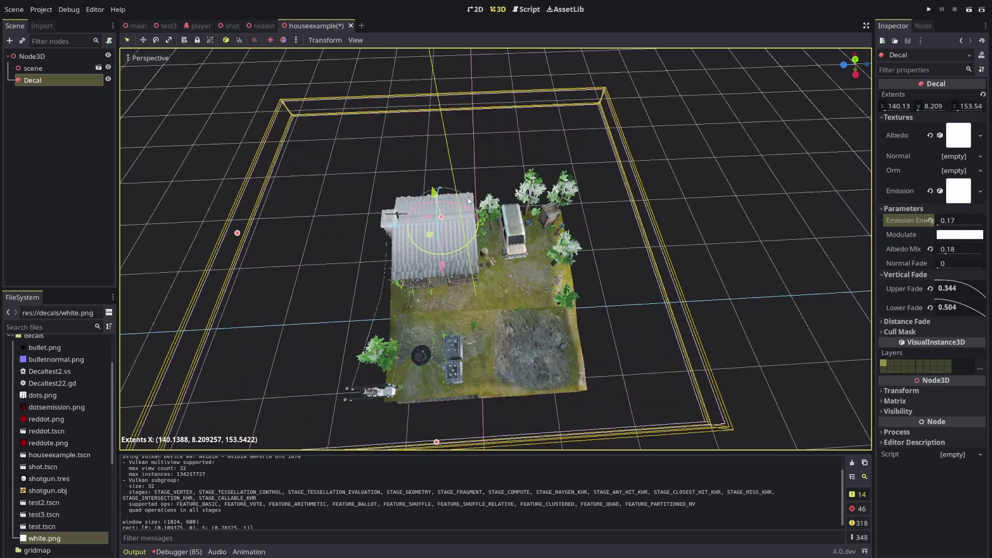
middle_click_drag(468, 201, 615, 116)
left_click_drag(473, 206, 501, 178)
scroll(486, 217, "up", 8)
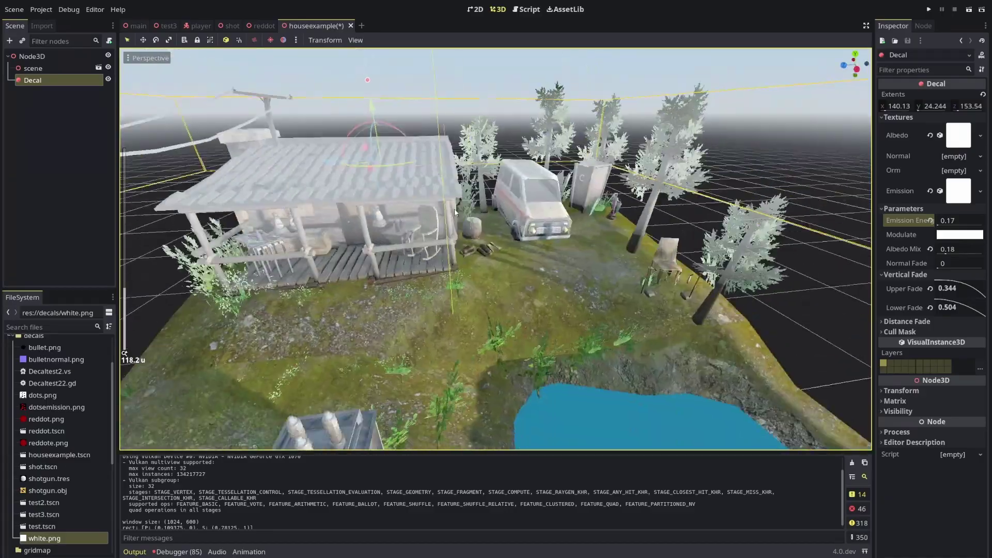
Raise the decal clear of the diorama, lower it about 59 units back over the house, and inspect the whitened model.
scroll(455, 212, "down", 6)
middle_click_drag(455, 212, 569, 220)
scroll(423, 222, "up", 3)
scroll(537, 220, "down", 10)
left_click_drag(487, 186, 494, 116)
scroll(528, 136, "up", 4)
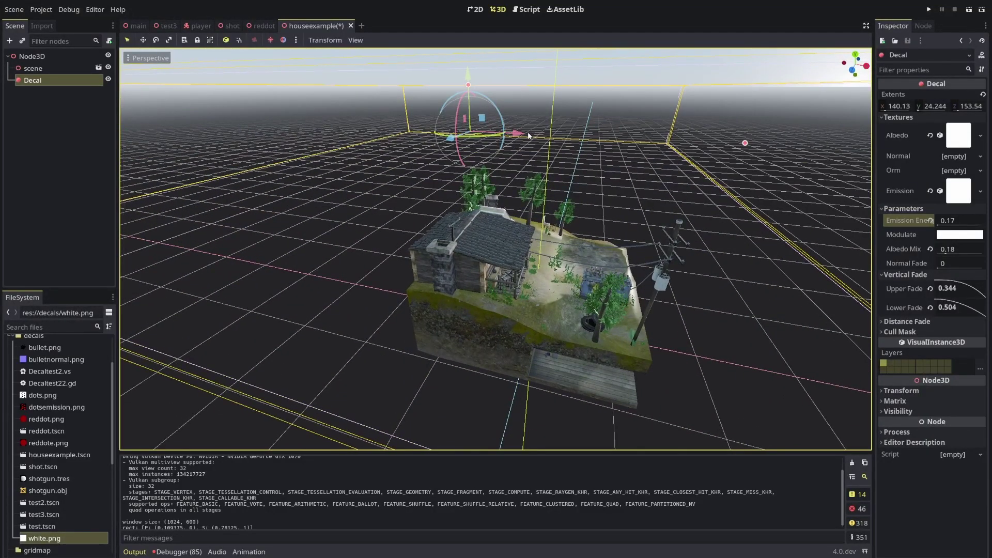
left_click_drag(471, 78, 470, 171)
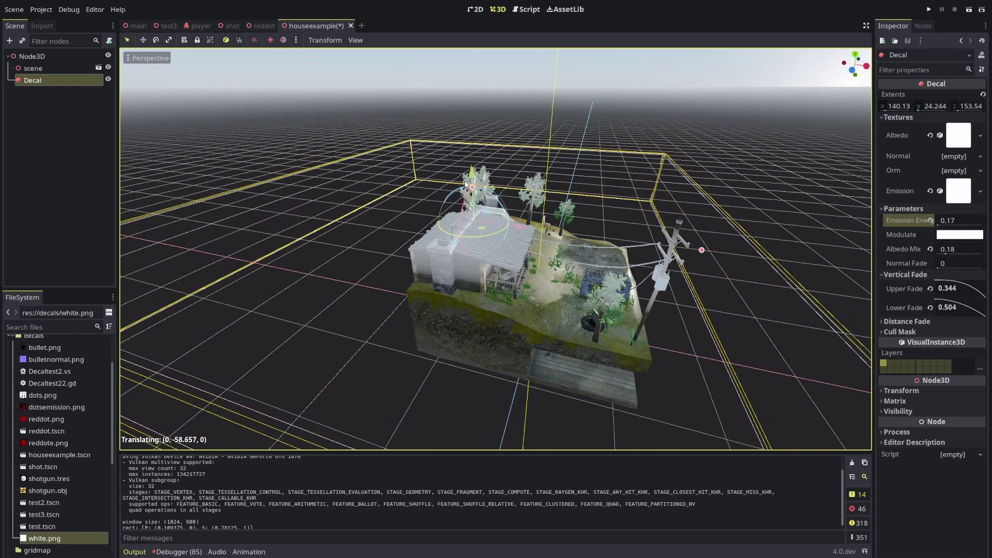
scroll(546, 216, "up", 3)
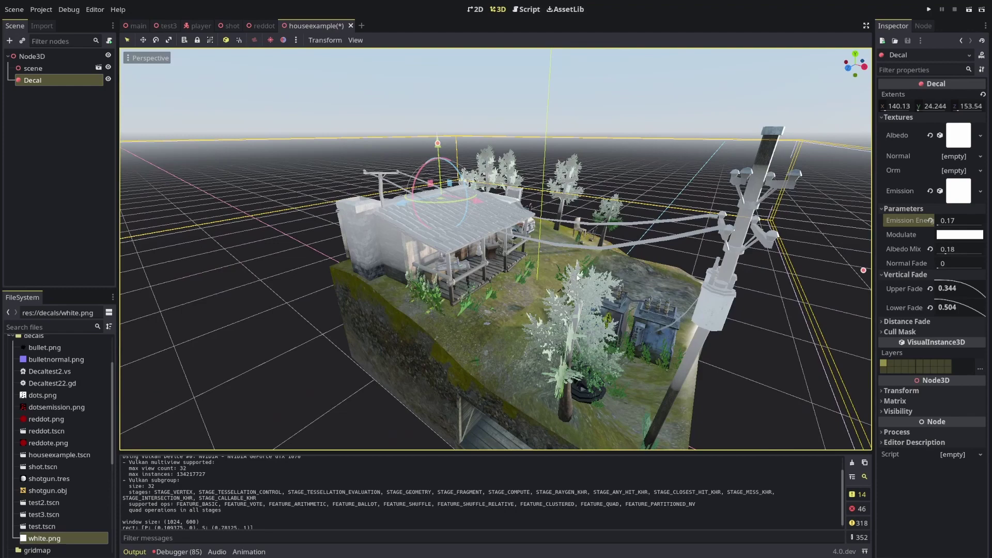
middle_click_drag(577, 277, 500, 268)
scroll(499, 259, "down", 6)
middle_click_drag(380, 166, 456, 179)
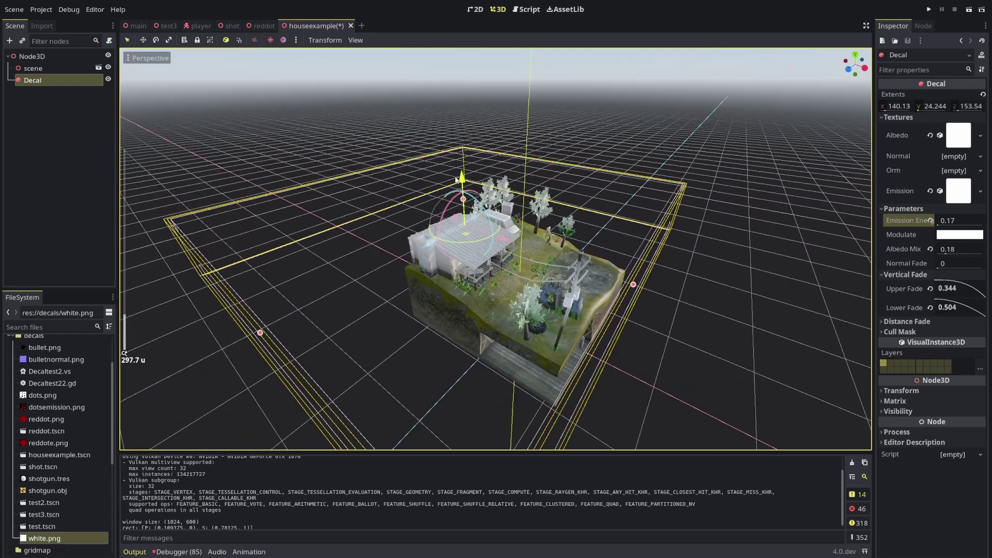
scroll(574, 245, "up", 6)
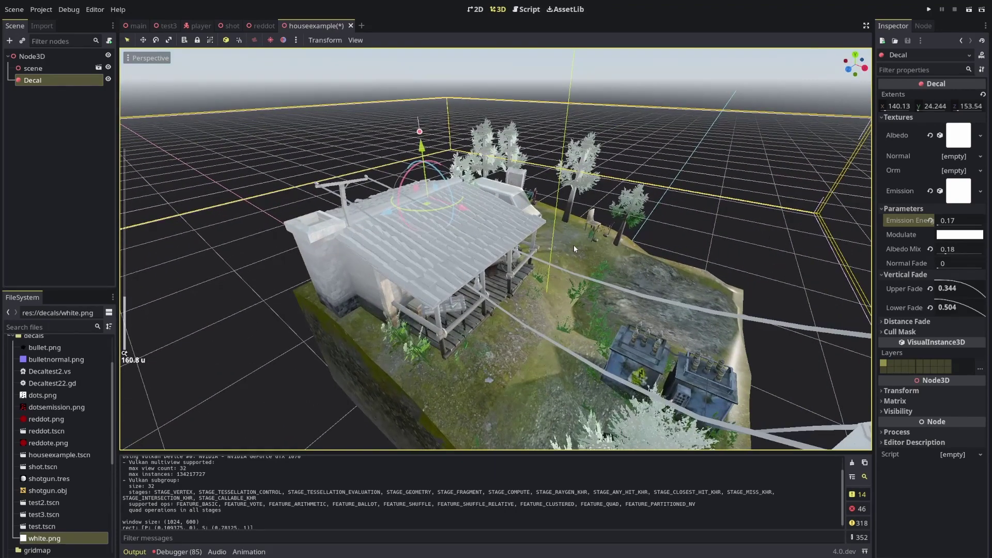